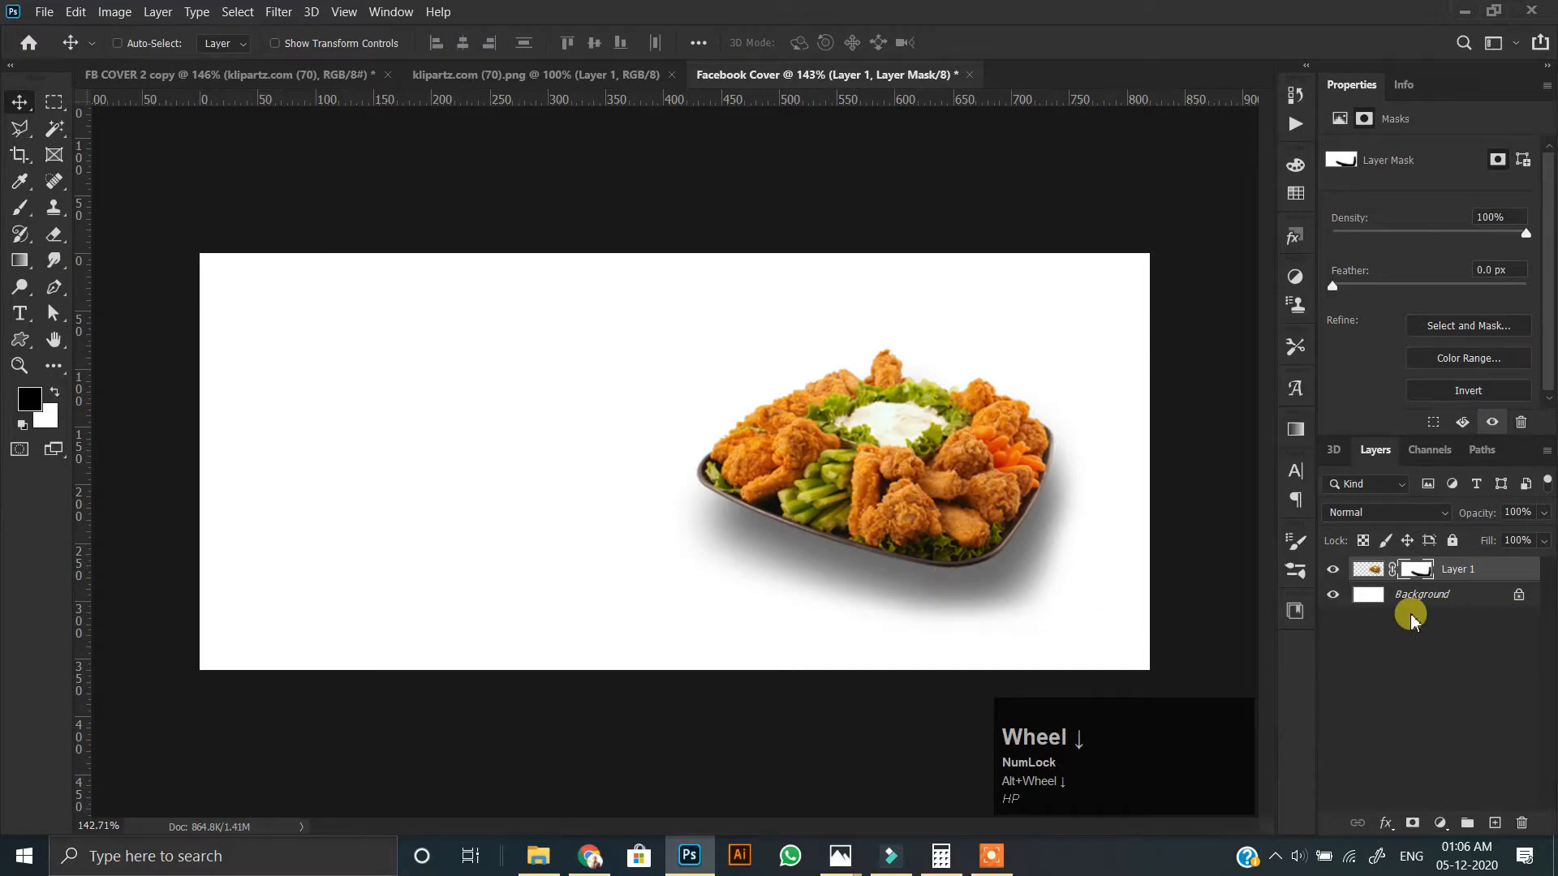
Convert the masked food platter layer to a smart object.
click(1326, 260)
scroll(682, 467, up, 2)
scroll(681, 466, down, 1)
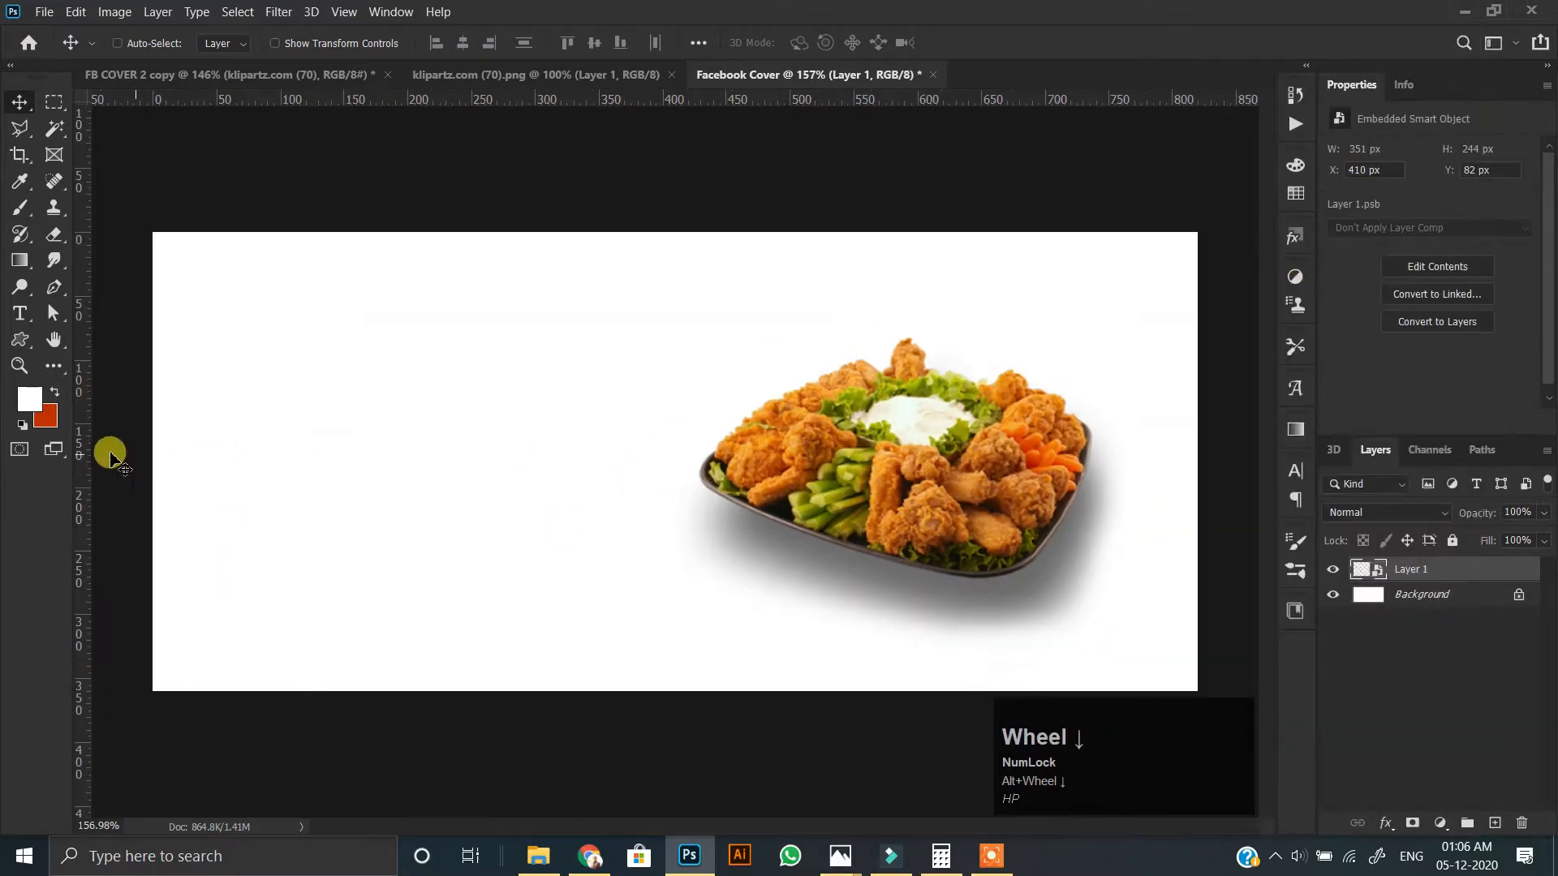
Set the foreground color to orange e19544 and fill the Background layer with it.
click(27, 400)
mouse_move(1047, 358)
mouse_down()
mouse_move(1091, 227)
mouse_move(1003, 243)
mouse_up()
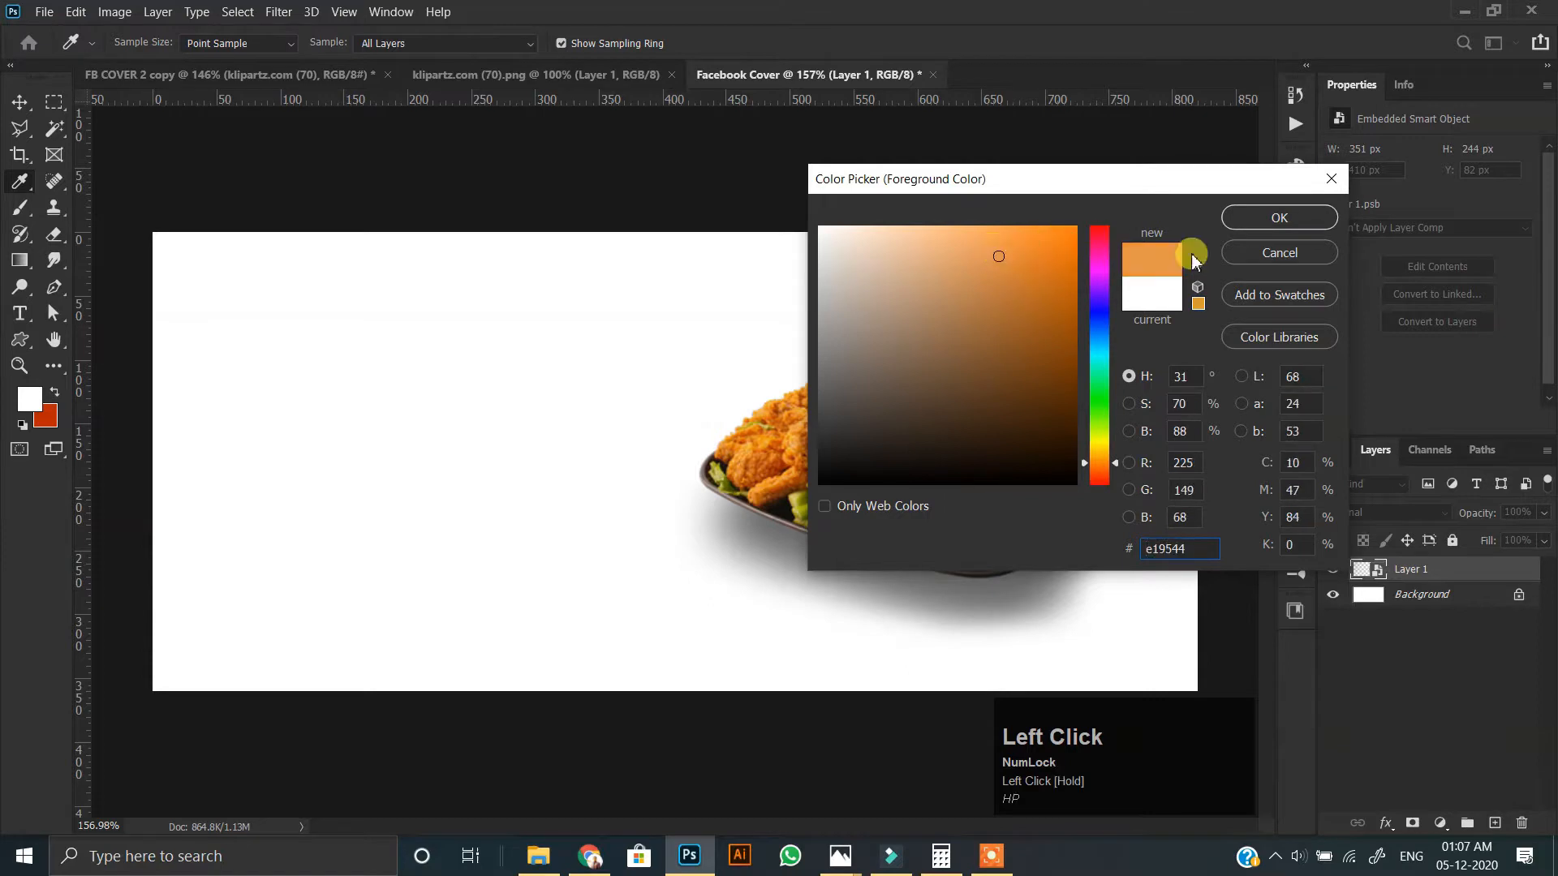
click(1279, 218)
key(v)
click(1415, 596)
key(alt+BackSpace)
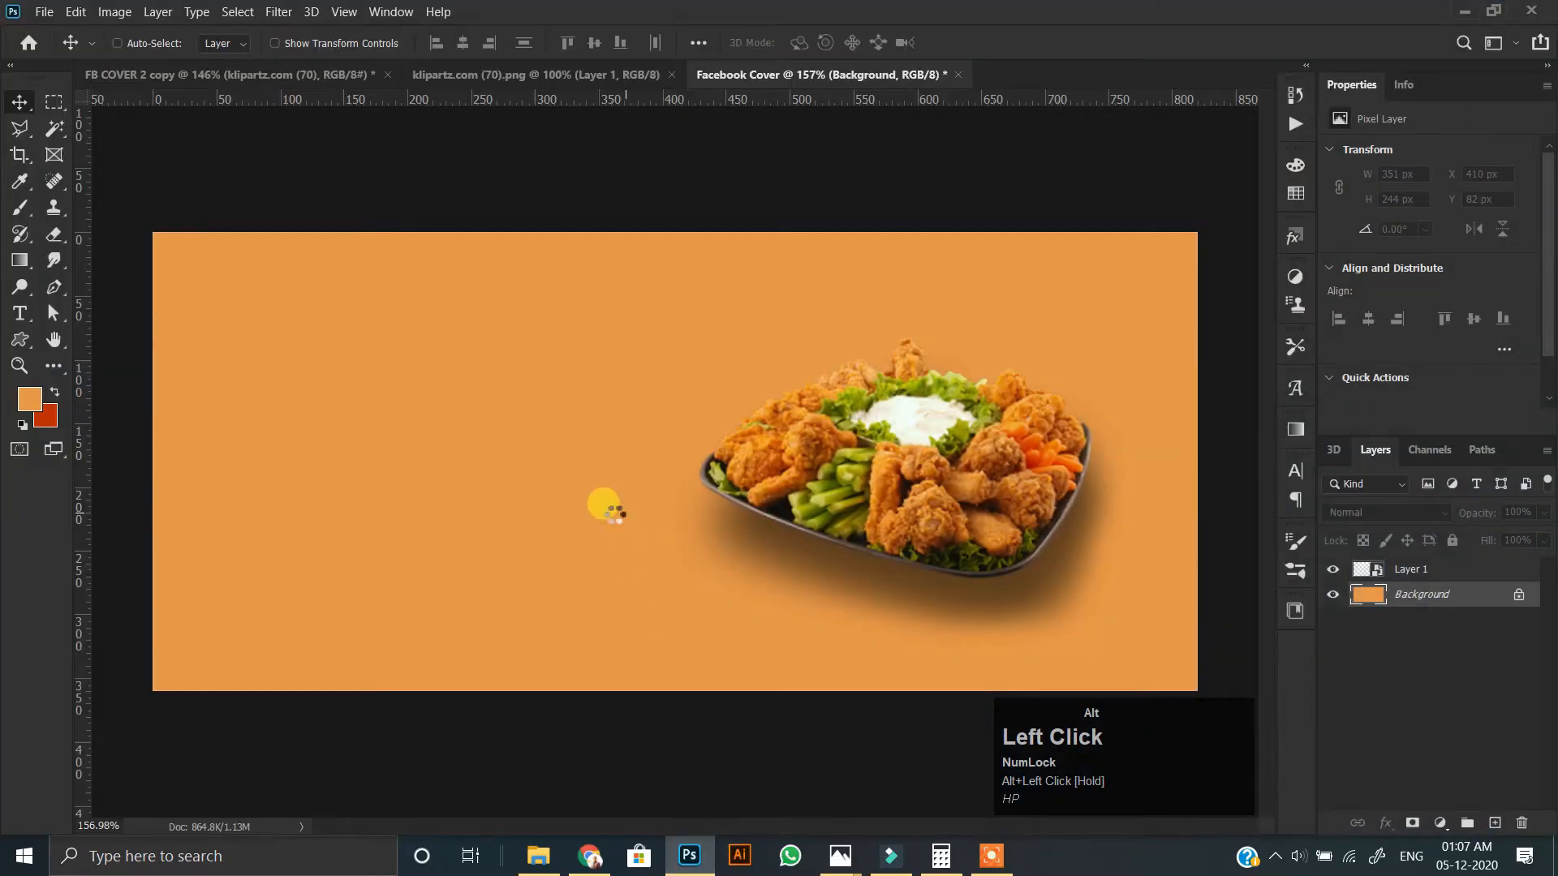
Place the Texture image above the Background, rotated -90°, and scale it to about 822 px wide to span the canvas.
drag(668, 712, 1194, 484)
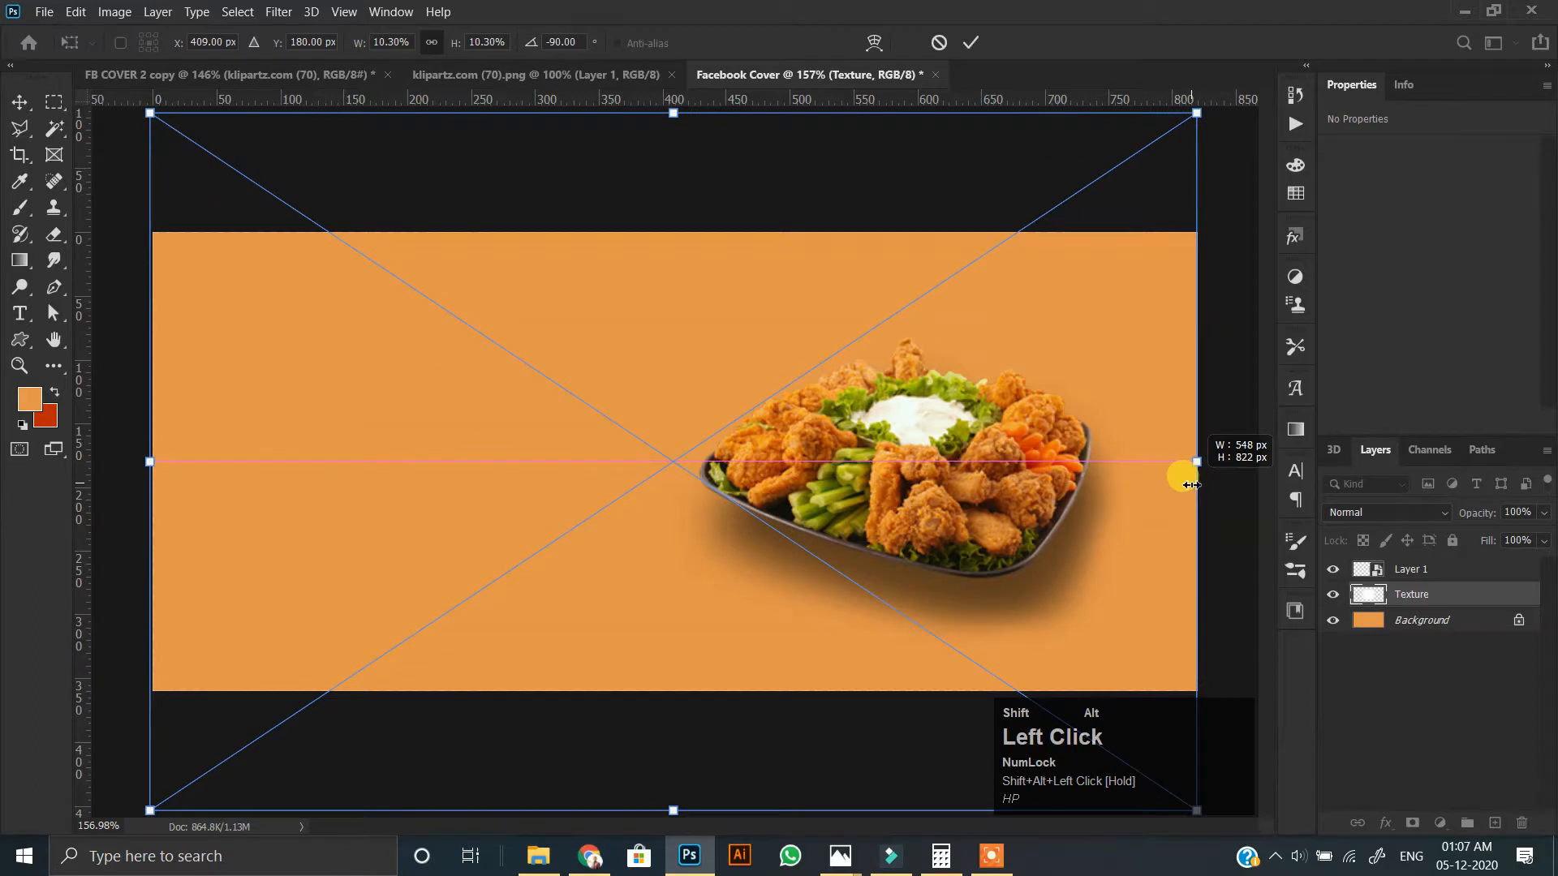
key(Return)
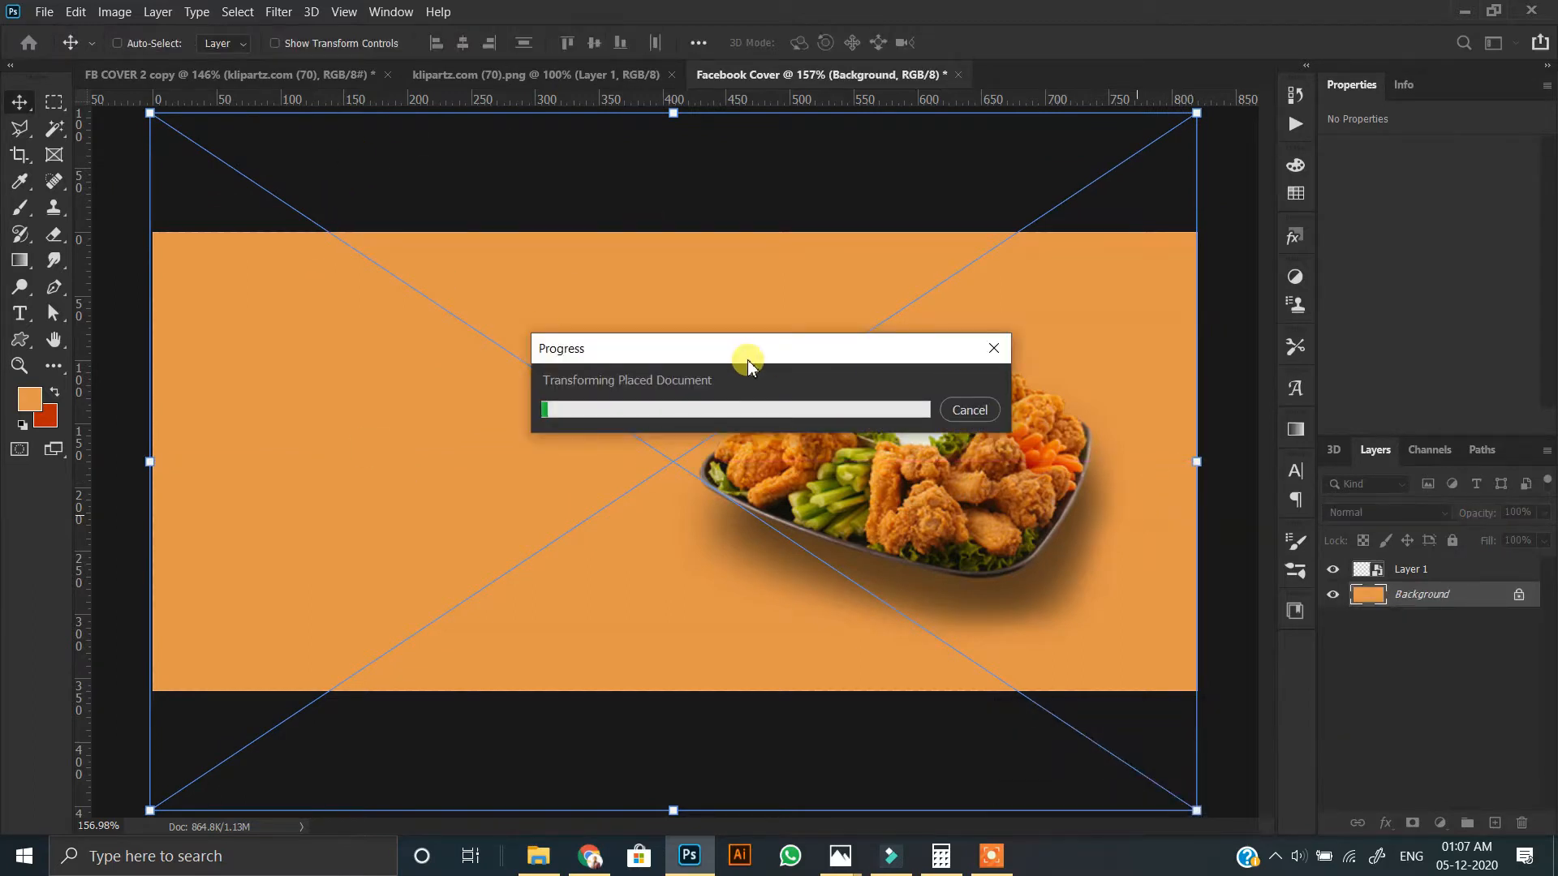
scroll(742, 324, down, 1)
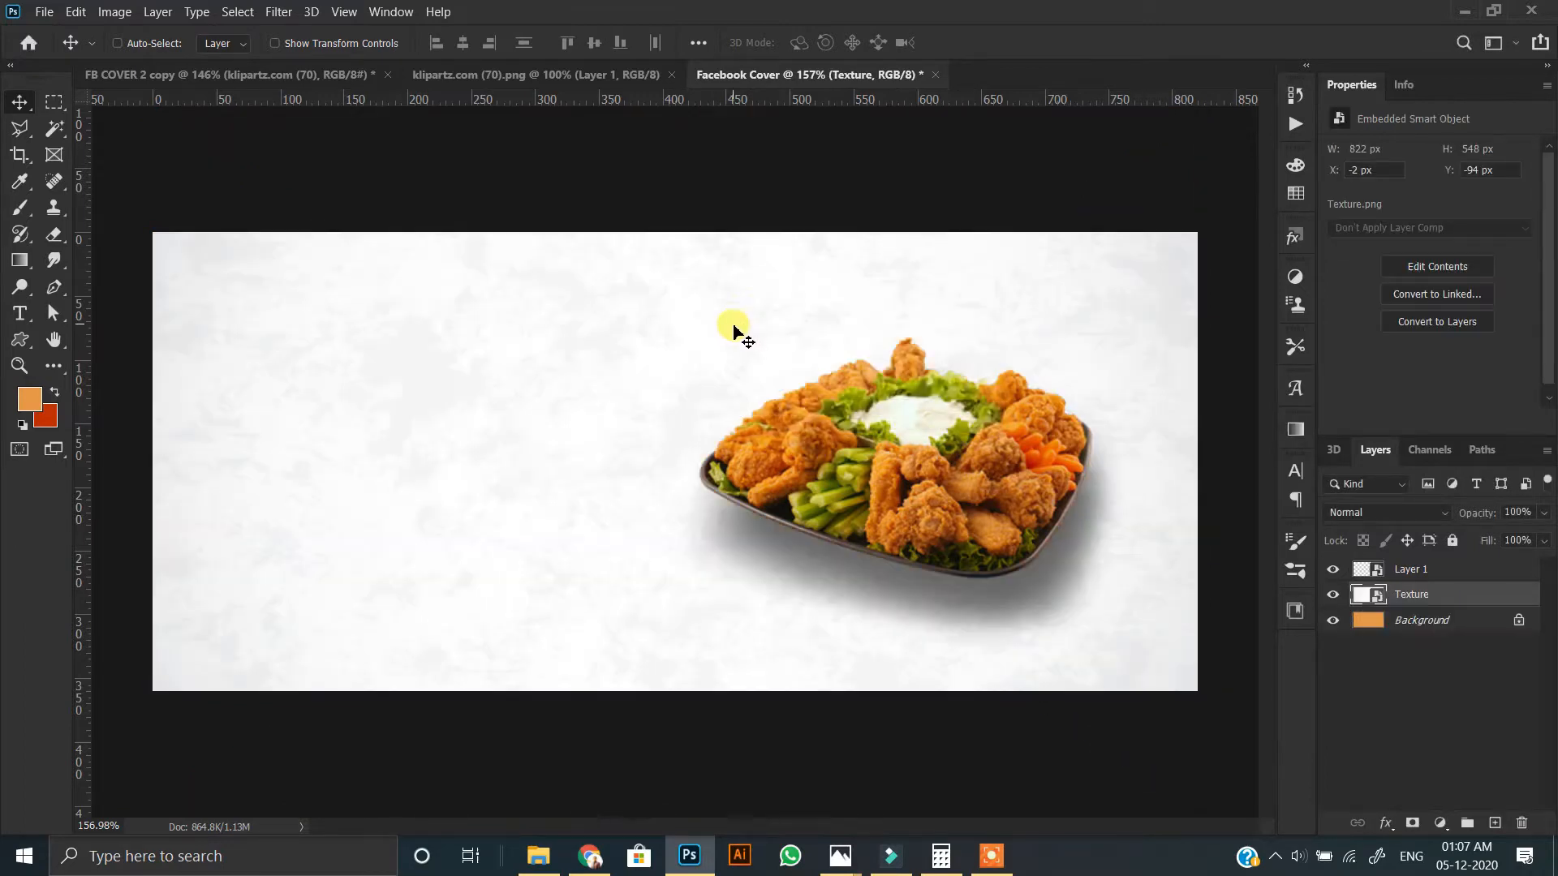
Set the Texture layer's blend mode to Color Burn.
click(1346, 512)
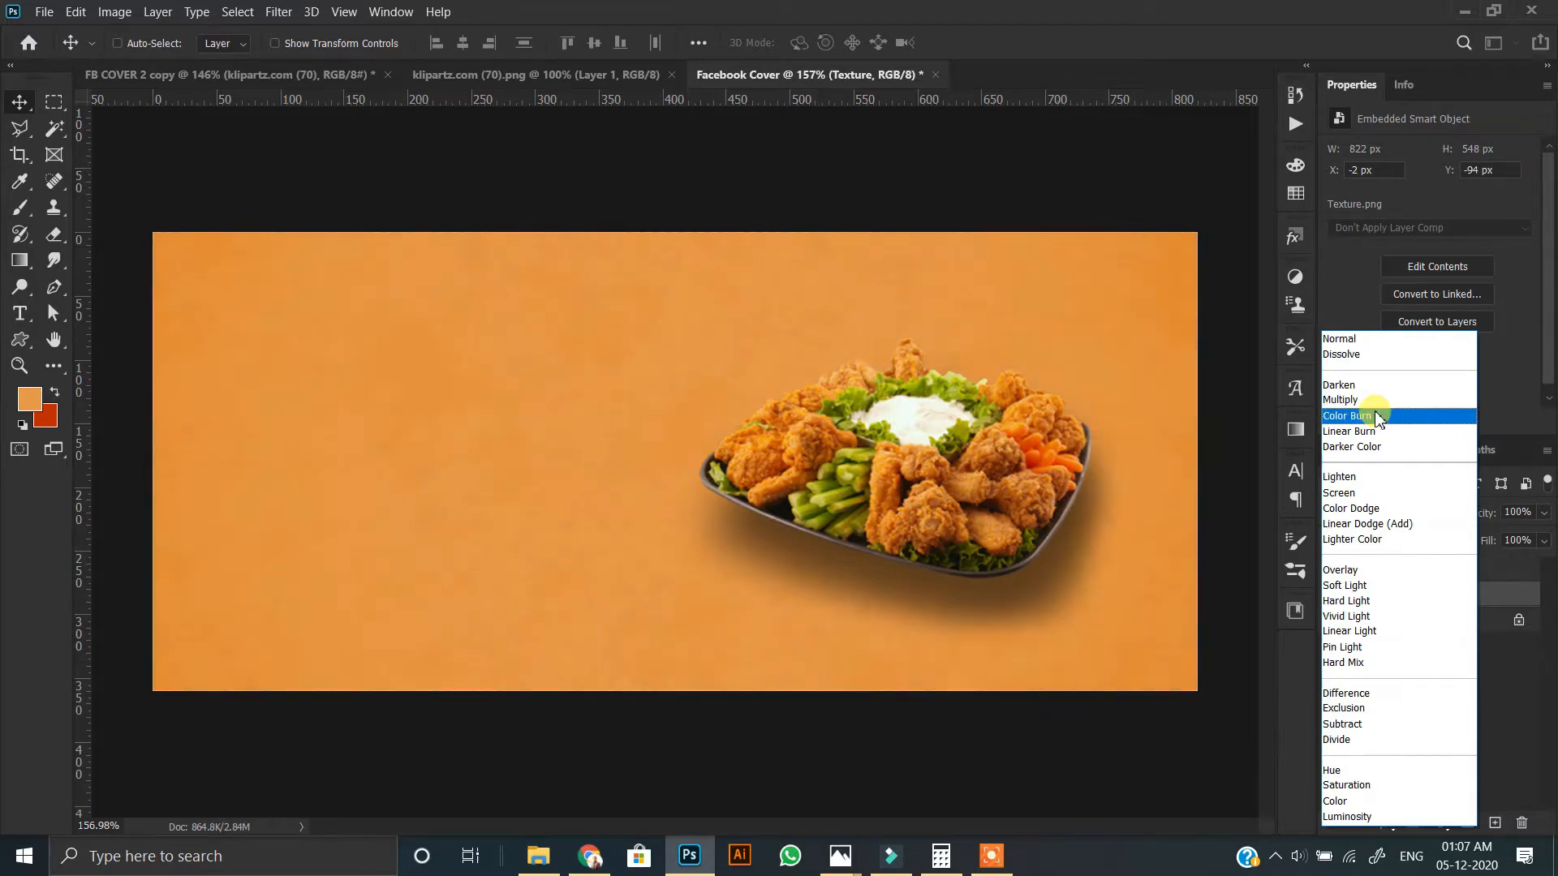
click(1377, 415)
scroll(556, 452, down, 2)
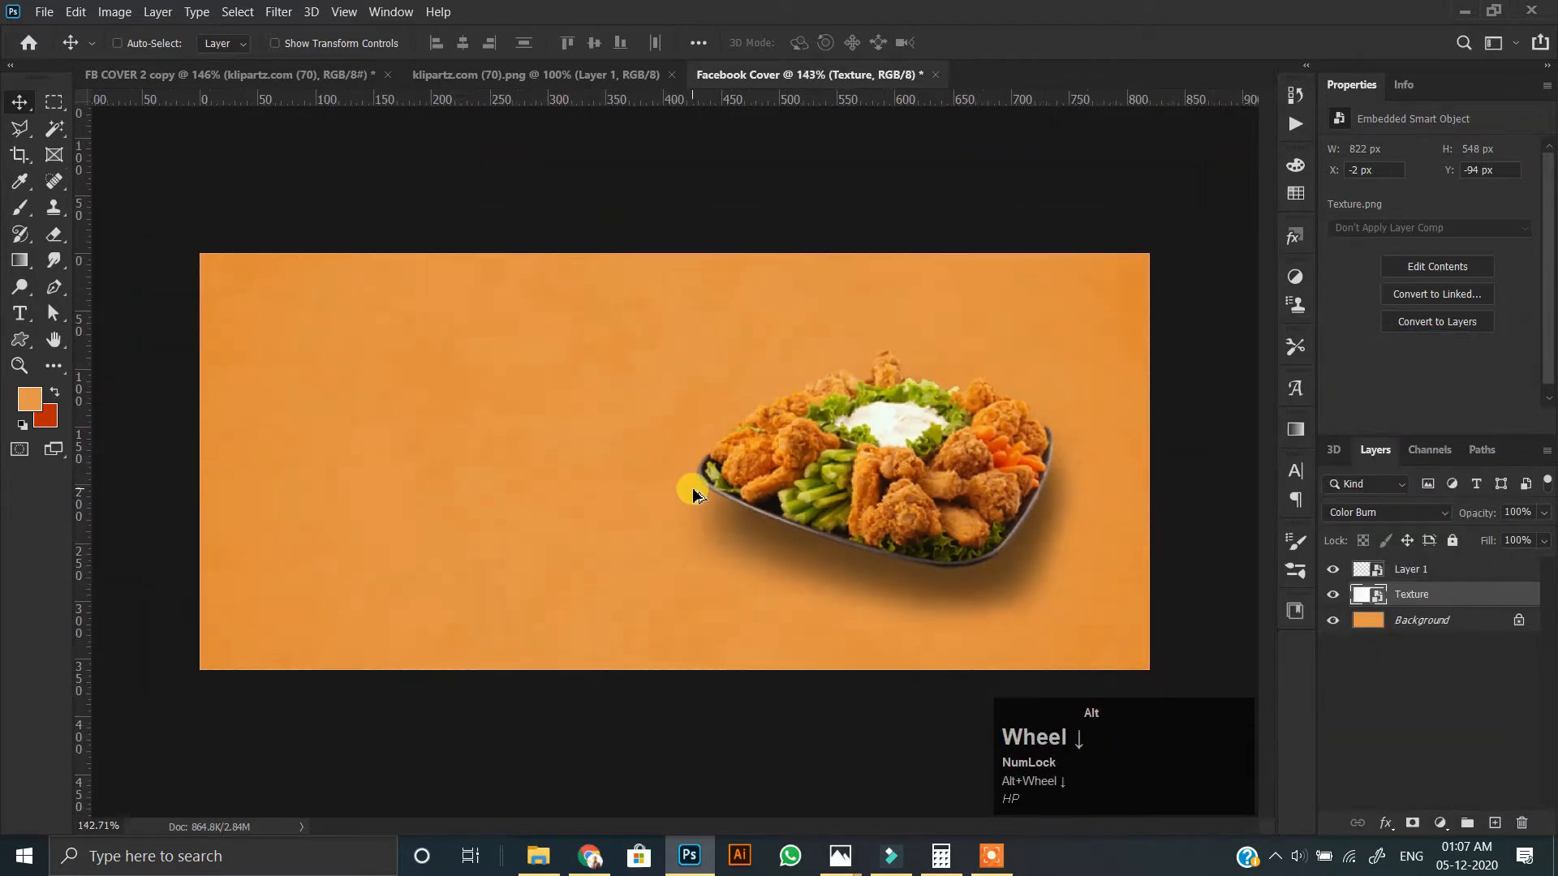
scroll(640, 516, up, 2)
Draw a circle about 367 px in diameter behind the platter with the Ellipse tool, using a red-orange fill and no stroke.
right_click(12, 339)
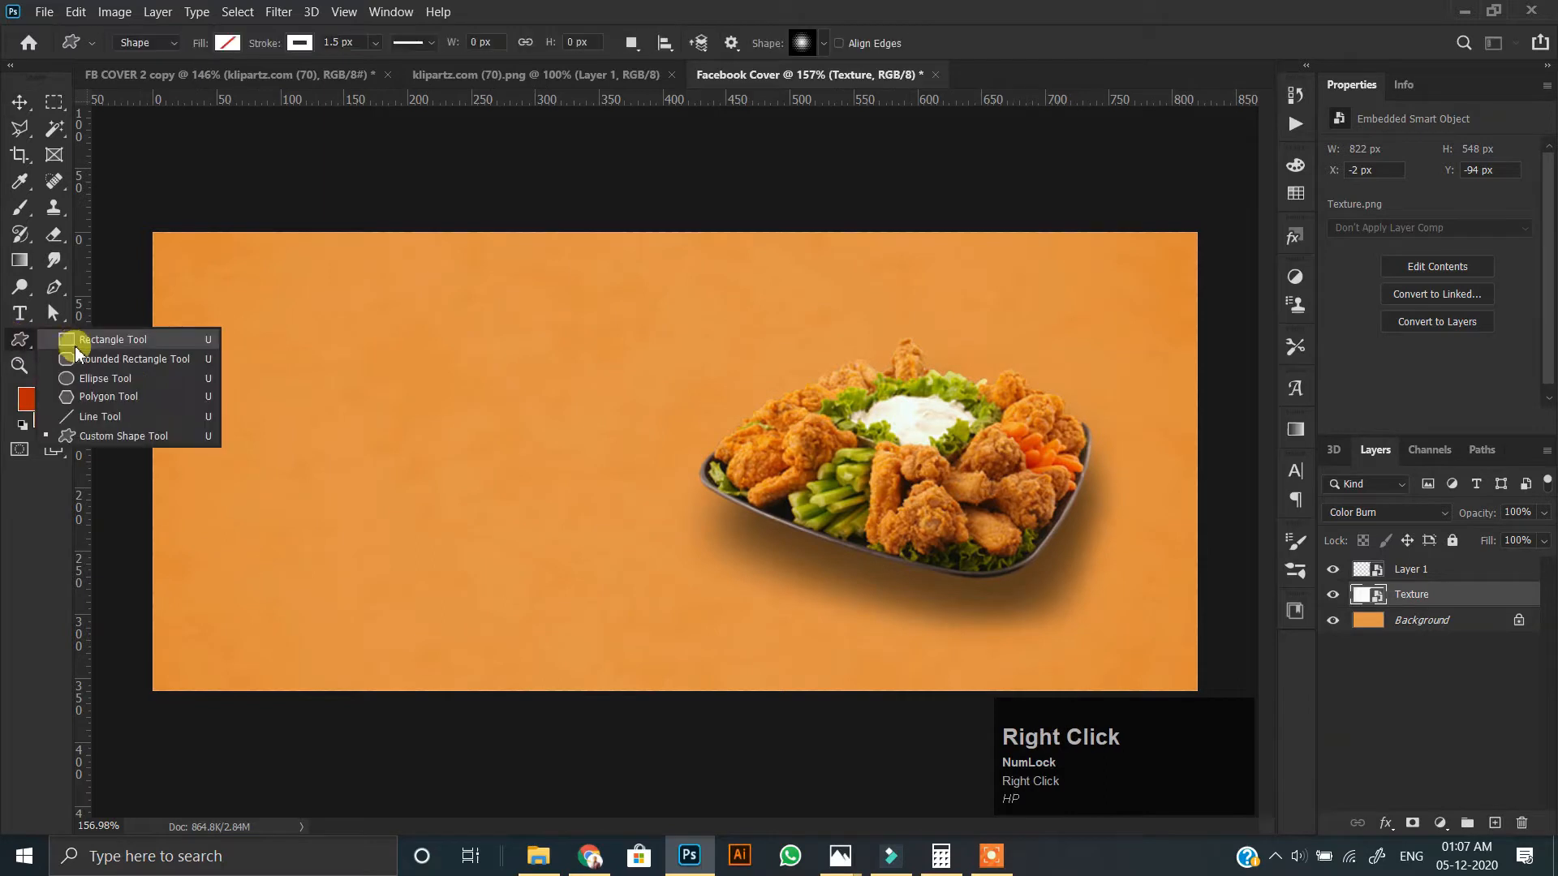
click(97, 378)
mouse_move(564, 182)
mouse_down()
mouse_move(1235, 560)
mouse_move(1306, 650)
mouse_up()
click(296, 43)
click(181, 81)
click(219, 43)
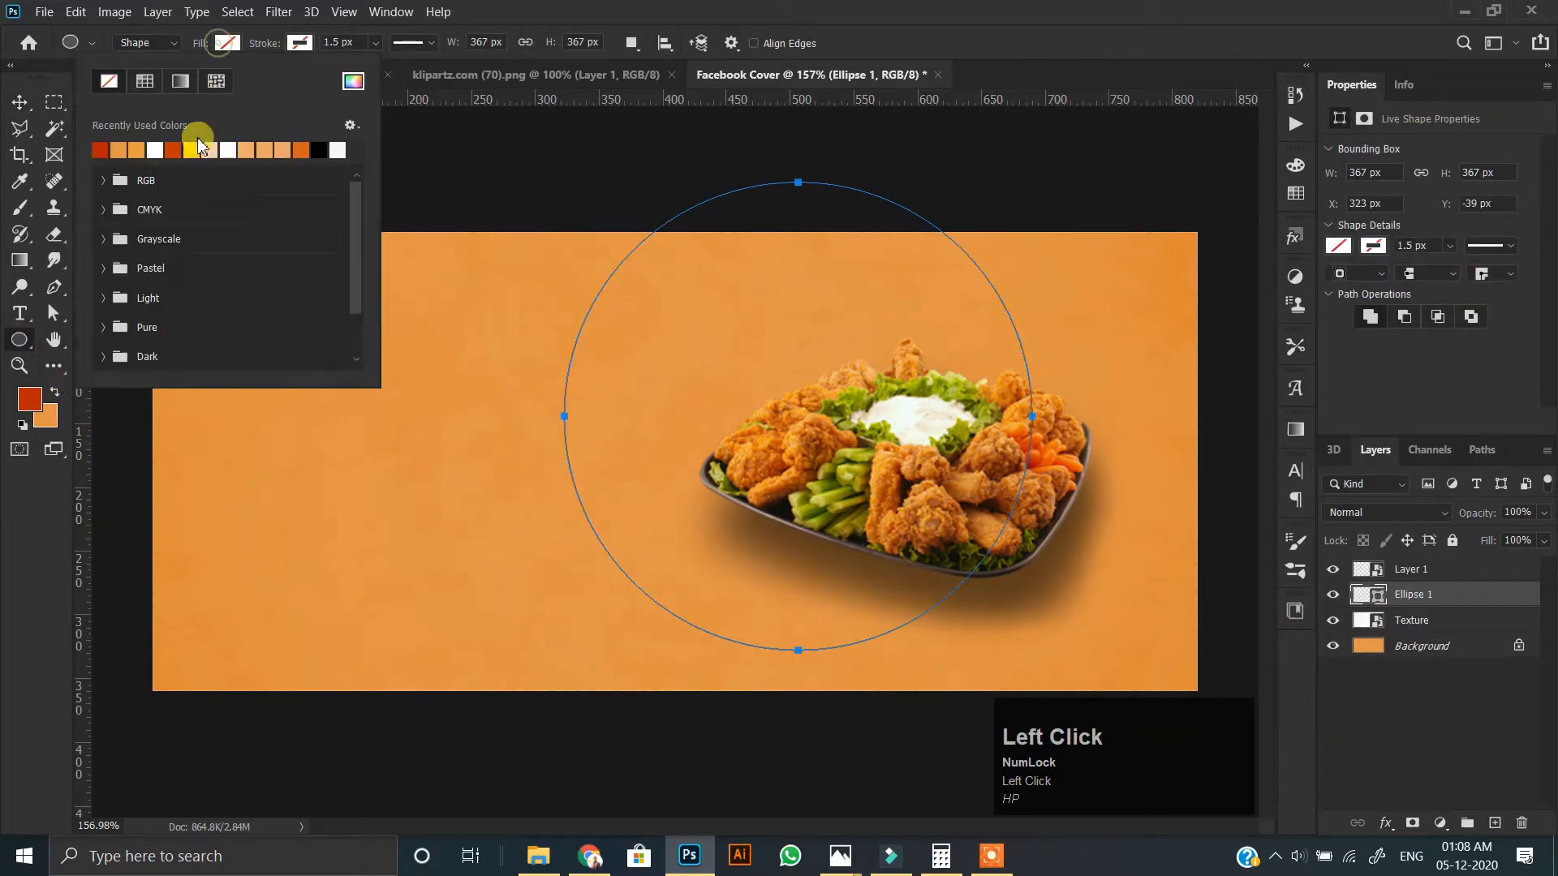
click(102, 151)
Move the red circle up past the canvas's upper edge above the platter and scale it to about 446 px in diameter.
click(19, 101)
drag(649, 496, 763, 290)
key(ctrl+t)
scroll(812, 300, down, 3)
drag(838, 146, 837, 75)
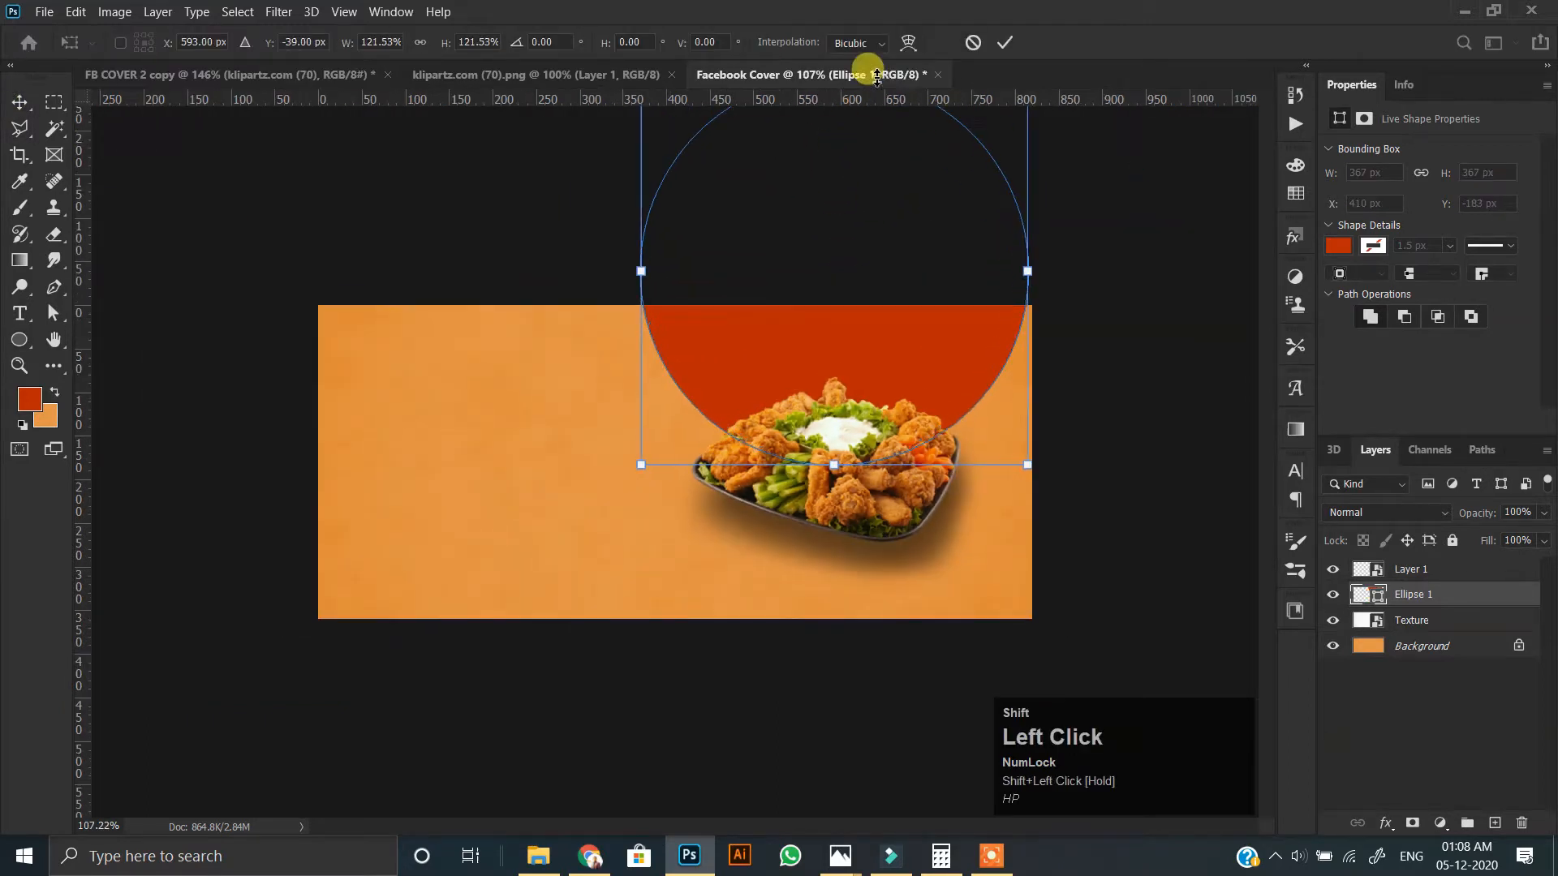
scroll(675, 462, up, 3)
mouse_move(1006, 361)
mouse_down()
mouse_move(963, 357)
mouse_move(990, 357)
mouse_up()
key(Return)
Duplicate the red circle as an outline with no fill and a white 1.5 px stroke, blended with Overlay.
scroll(981, 356, up, 3)
scroll(980, 351, down, 2)
key(ctrl+j)
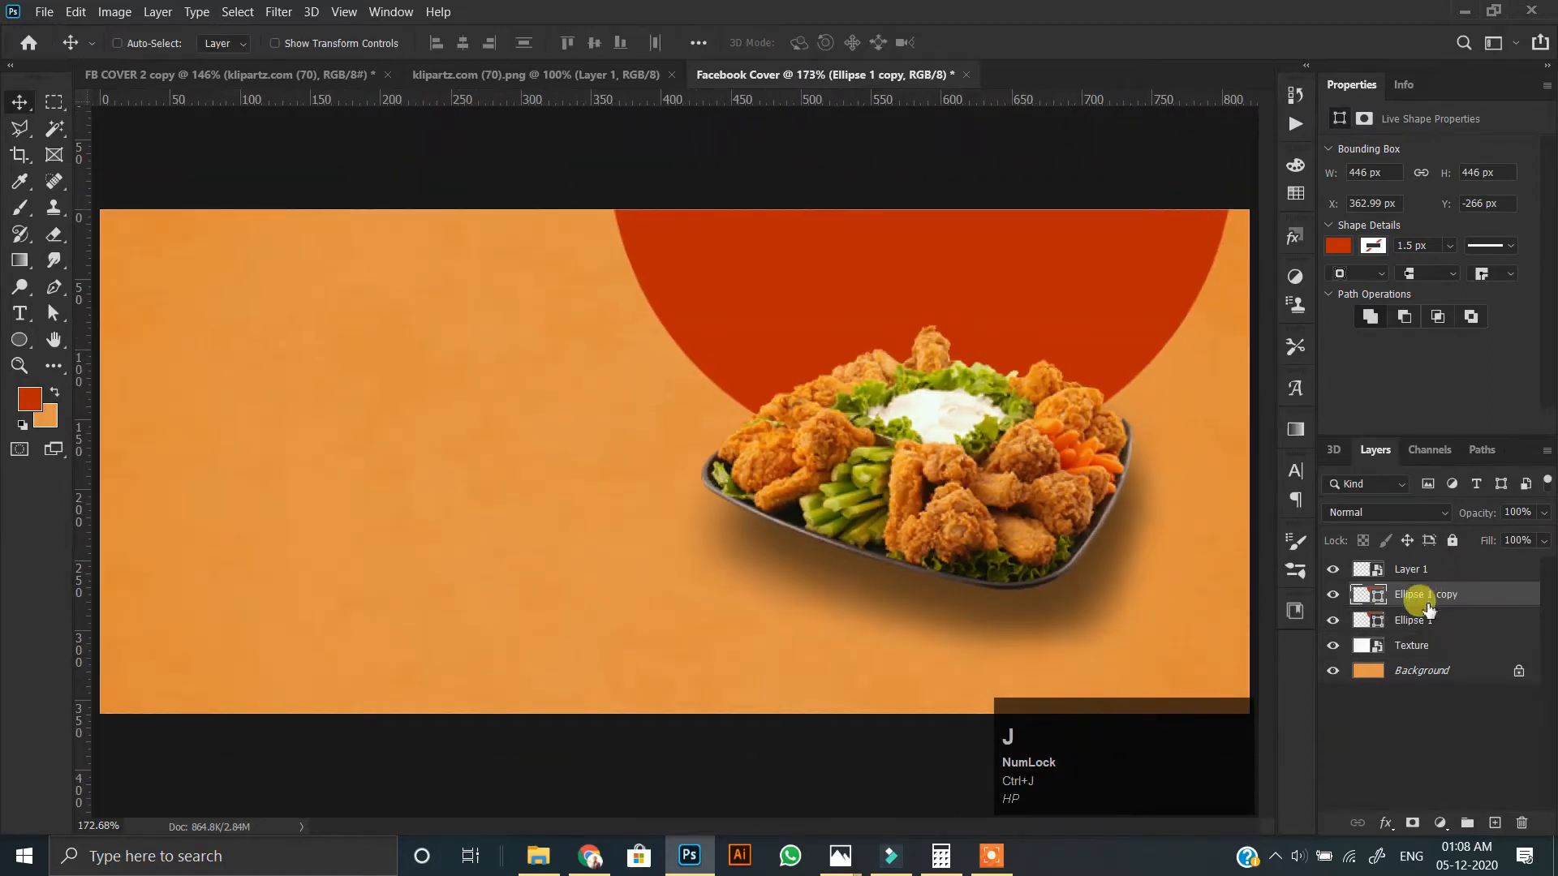
click(1337, 245)
click(1287, 284)
click(1334, 354)
click(1046, 345)
click(1382, 514)
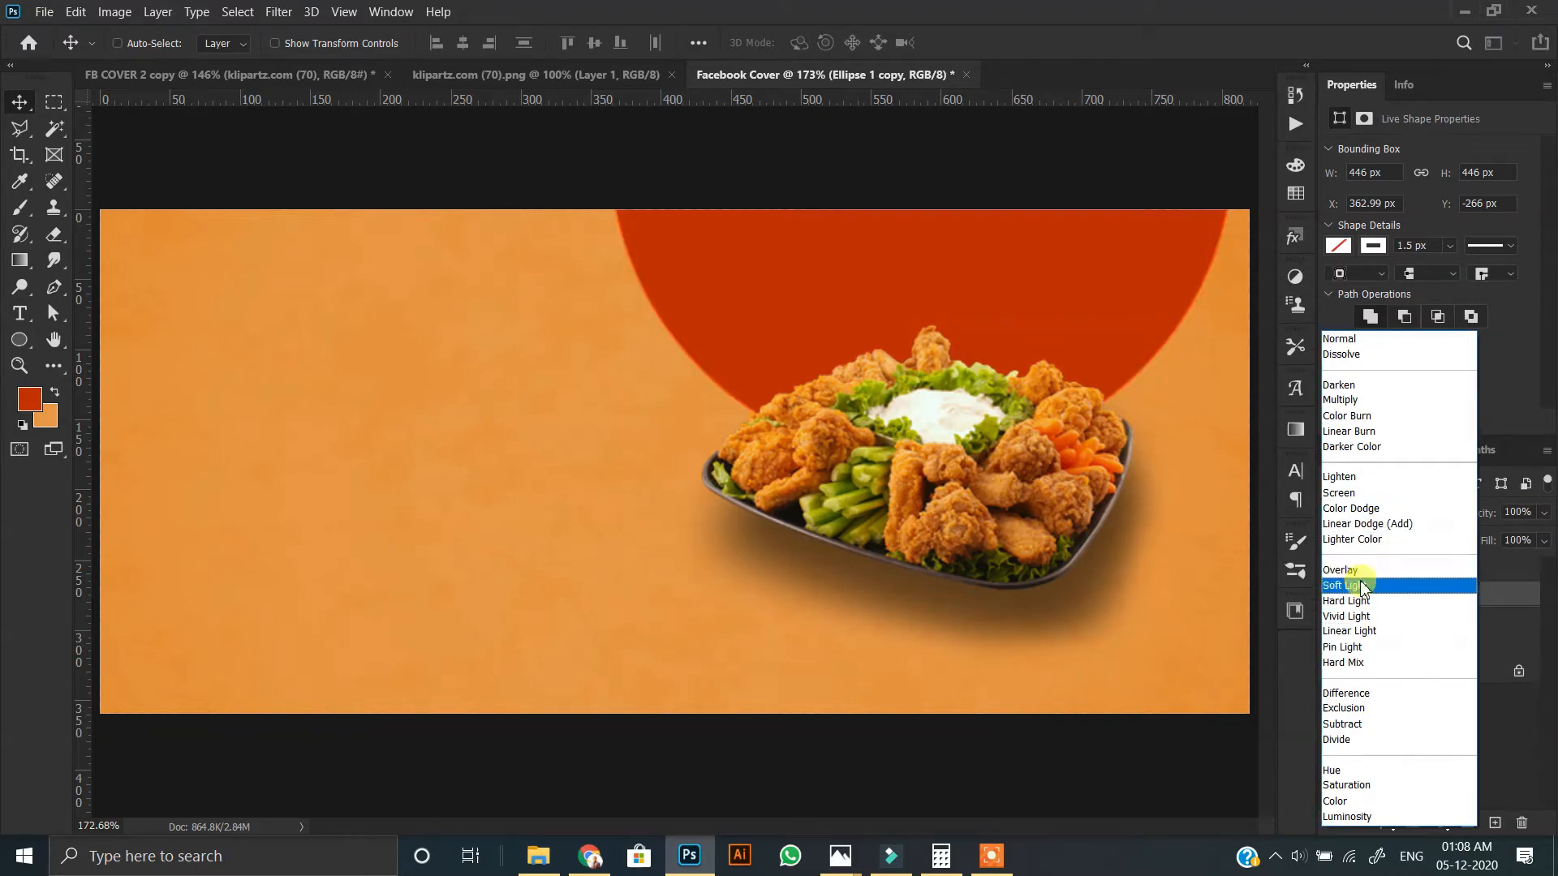
click(1363, 572)
Shift the outline circle to about X 354, Y -257 px and place a duplicate of it at about X 374 px.
drag(1133, 317, 1144, 315)
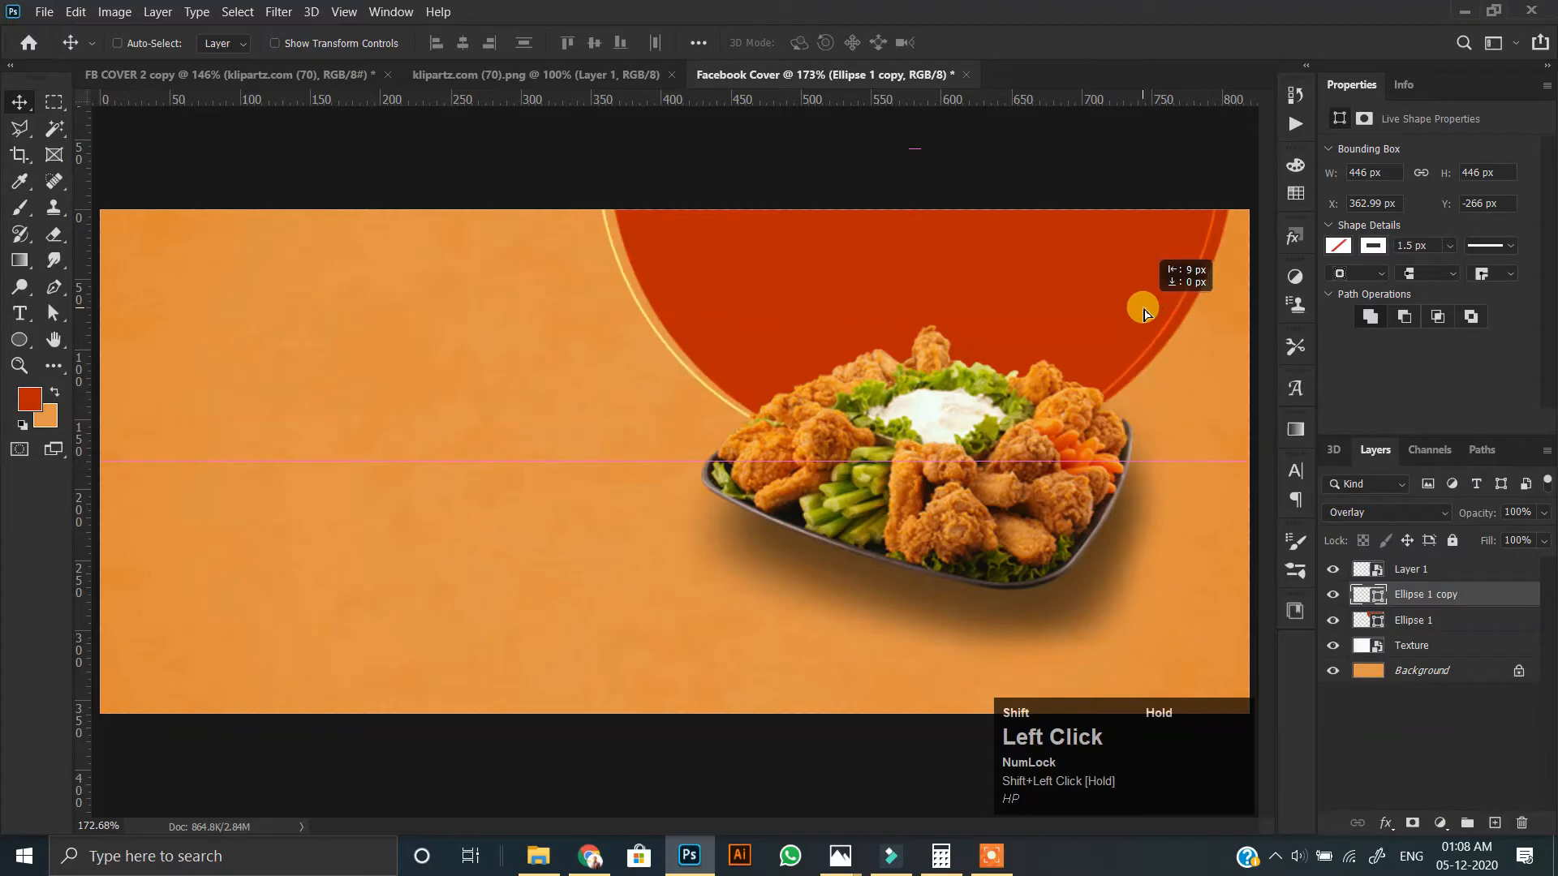
scroll(746, 337, up, 2)
drag(839, 337, 665, 416)
scroll(771, 438, up, 1)
drag(818, 446, 782, 453)
alt+scroll(742, 440, down, 2)
drag(905, 521, 905, 523)
alt+scroll(763, 492, up, 1)
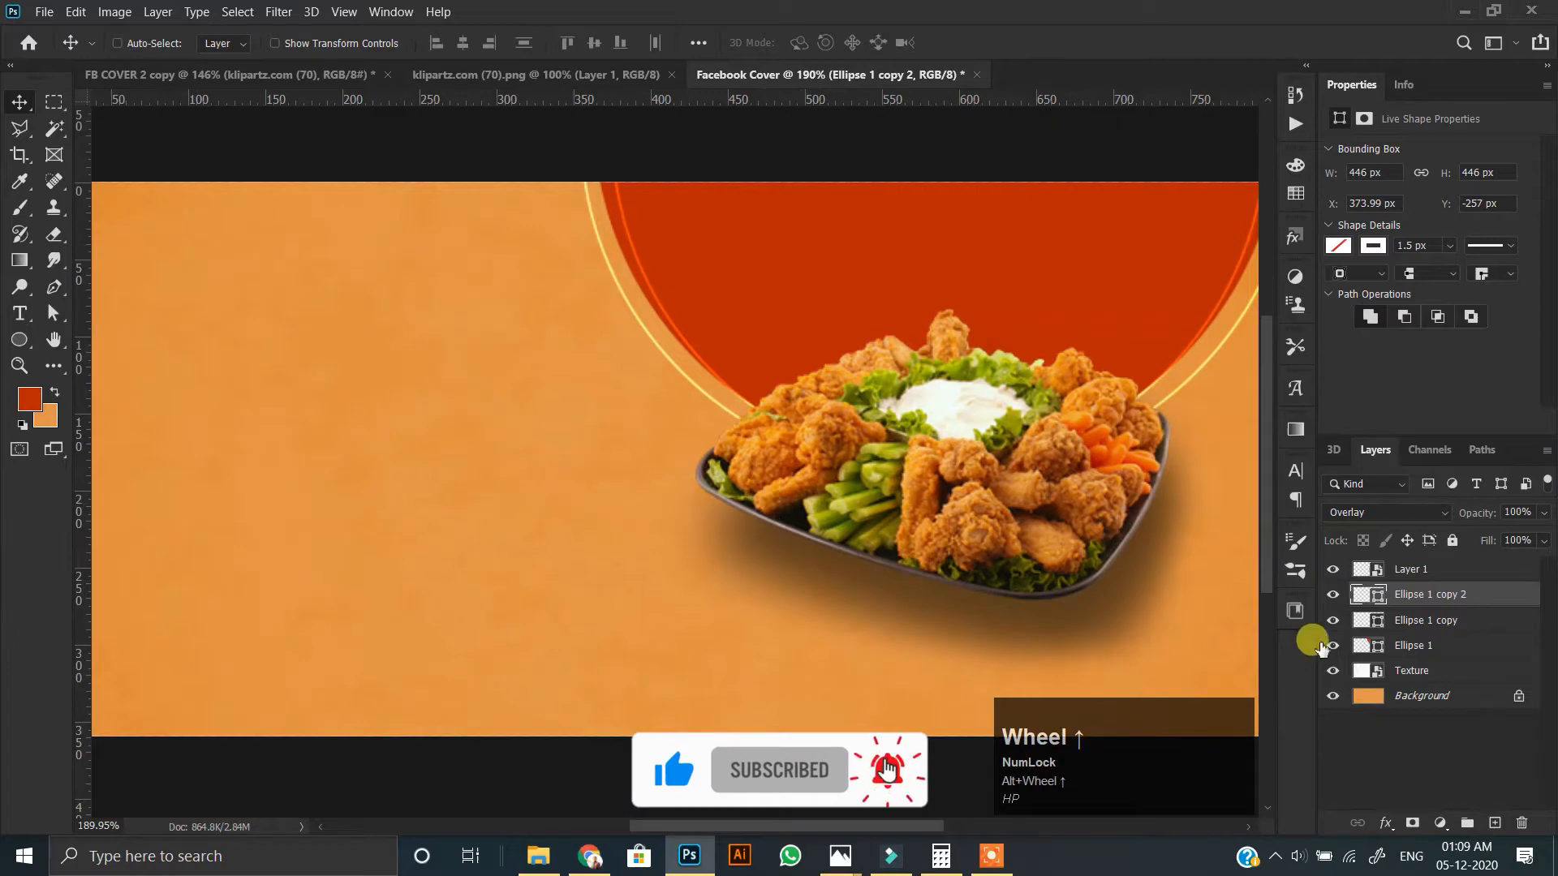
Add a drop shadow to the Ellipse 1 copy outline with 49% opacity, 90° angle, 15 px distance and 5 px size.
ctrl+click(1435, 619)
click(1351, 596)
click(1415, 619)
click(1386, 822)
click(1396, 812)
drag(769, 344, 966, 296)
drag(1165, 389, 1180, 395)
click(1114, 291)
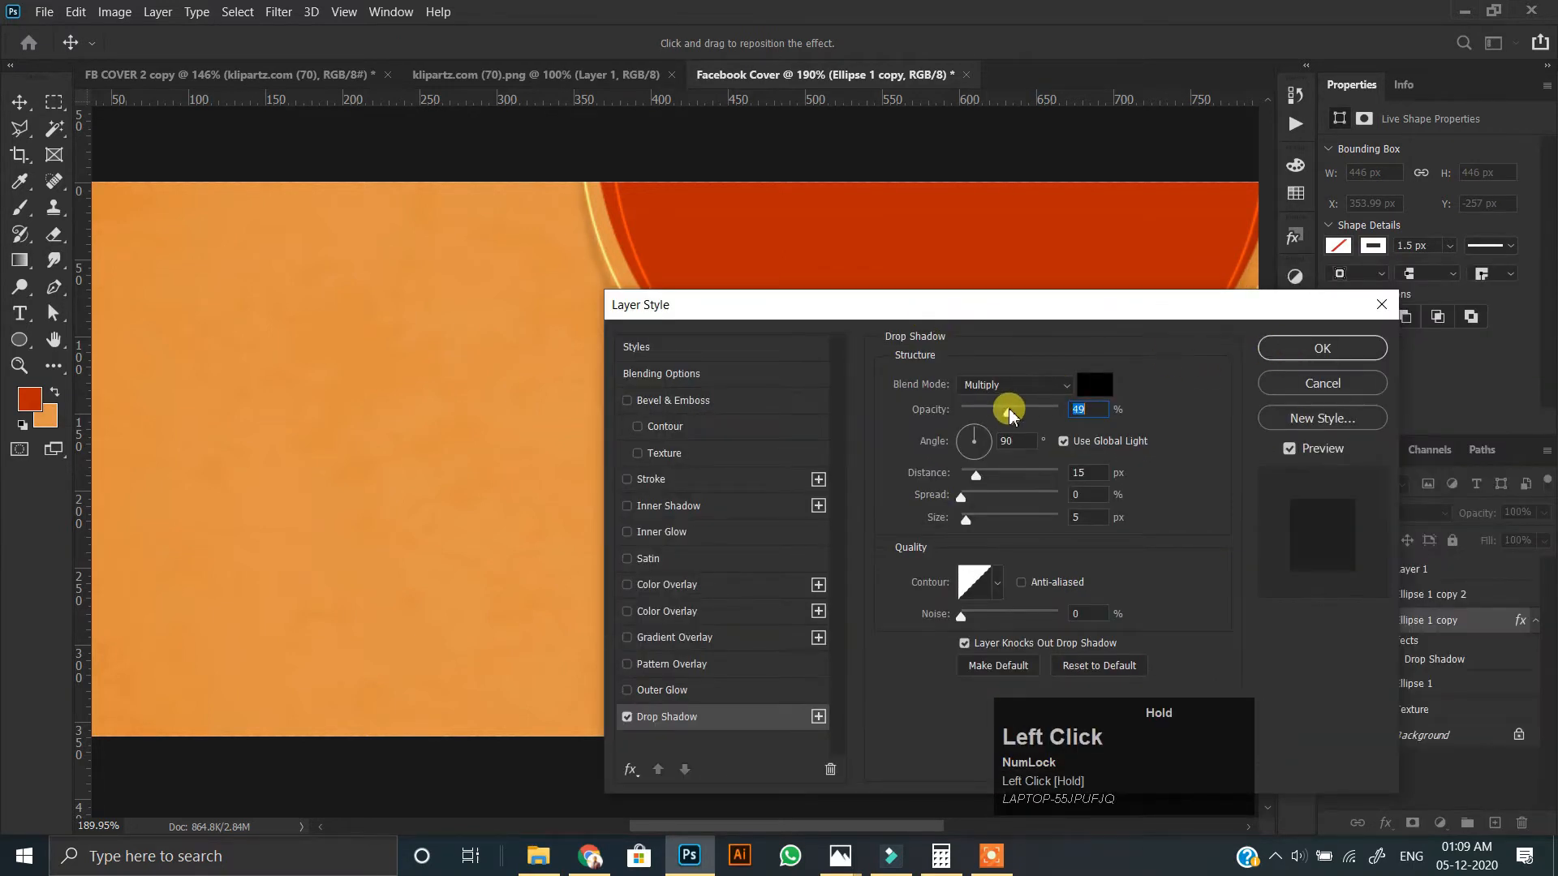
click(1322, 348)
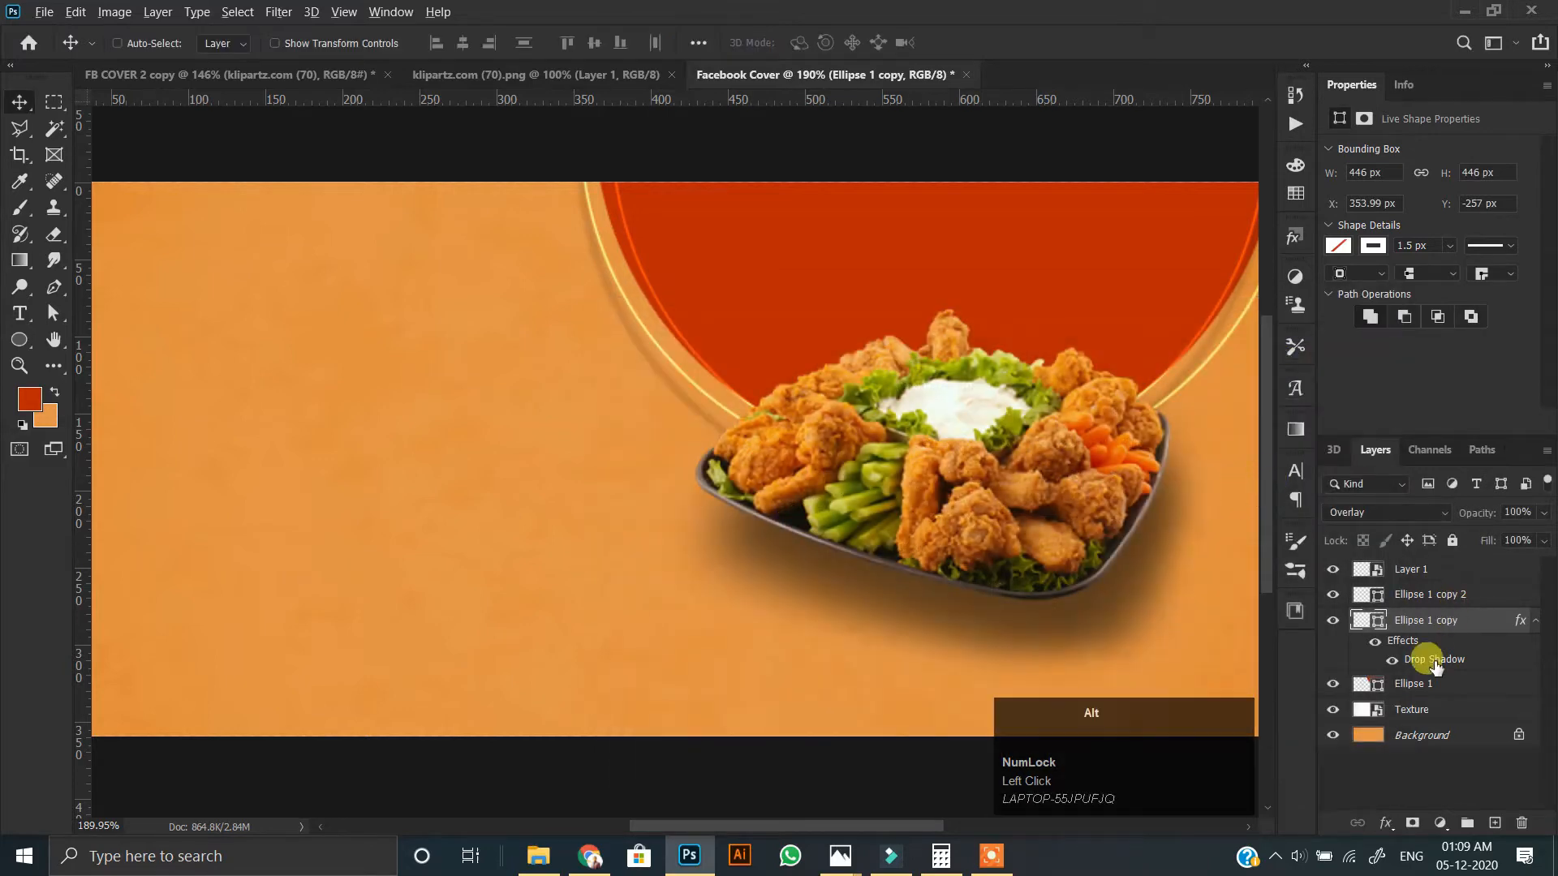
Copy the drop shadow effect onto the Ellipse 1 copy 2 outline.
drag(1442, 581, 1374, 599)
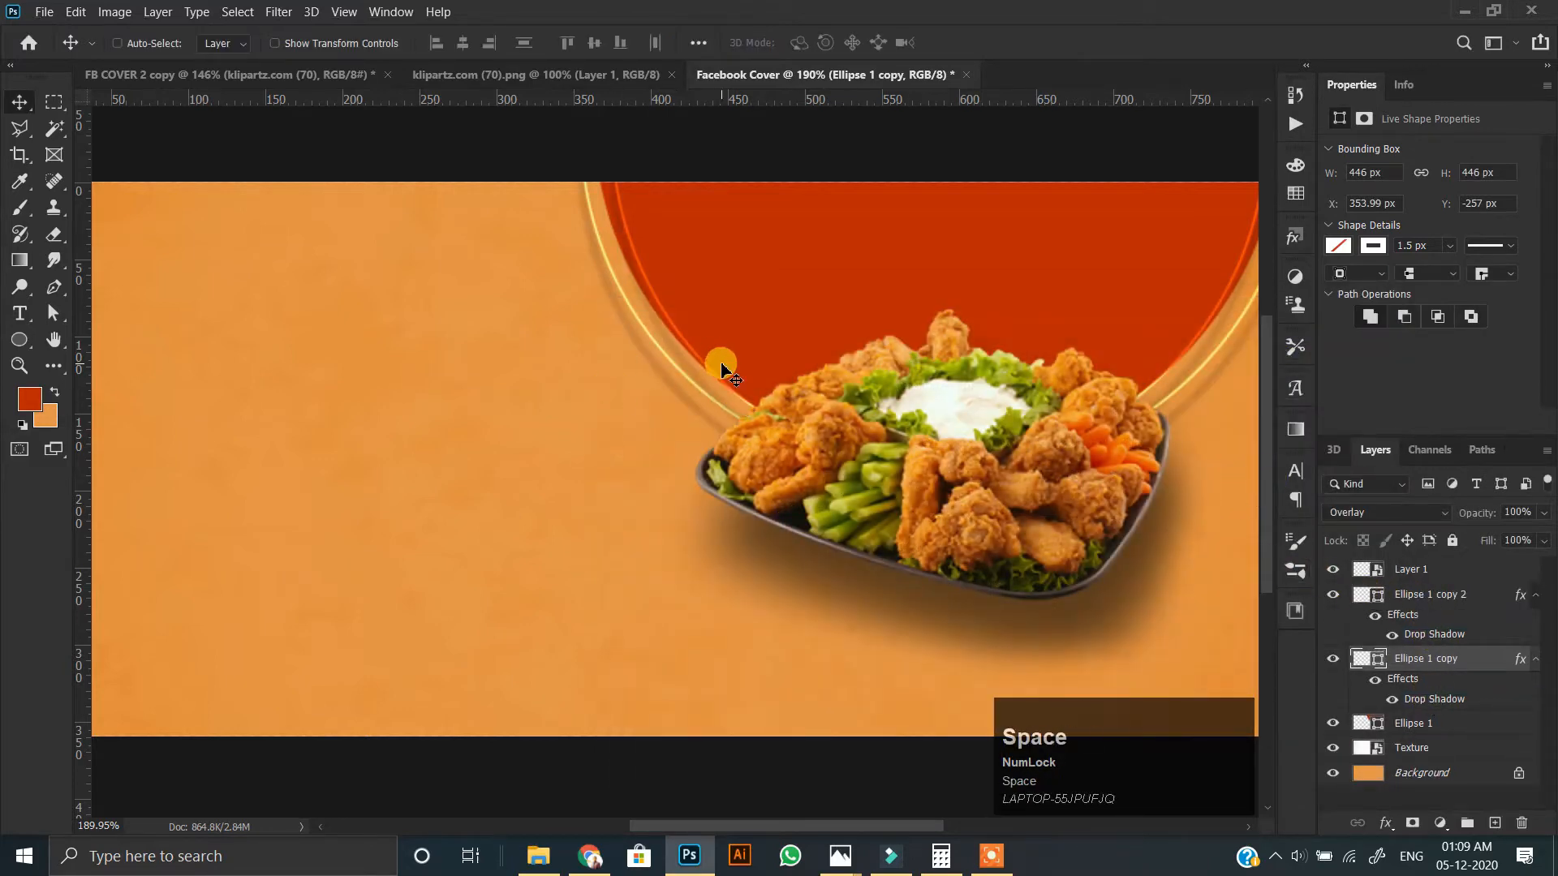
scroll(719, 359, up, 2)
scroll(720, 359, down, 1)
Try Darken and other blend modes on the large red circle.
ctrl+click(844, 296)
click(1385, 511)
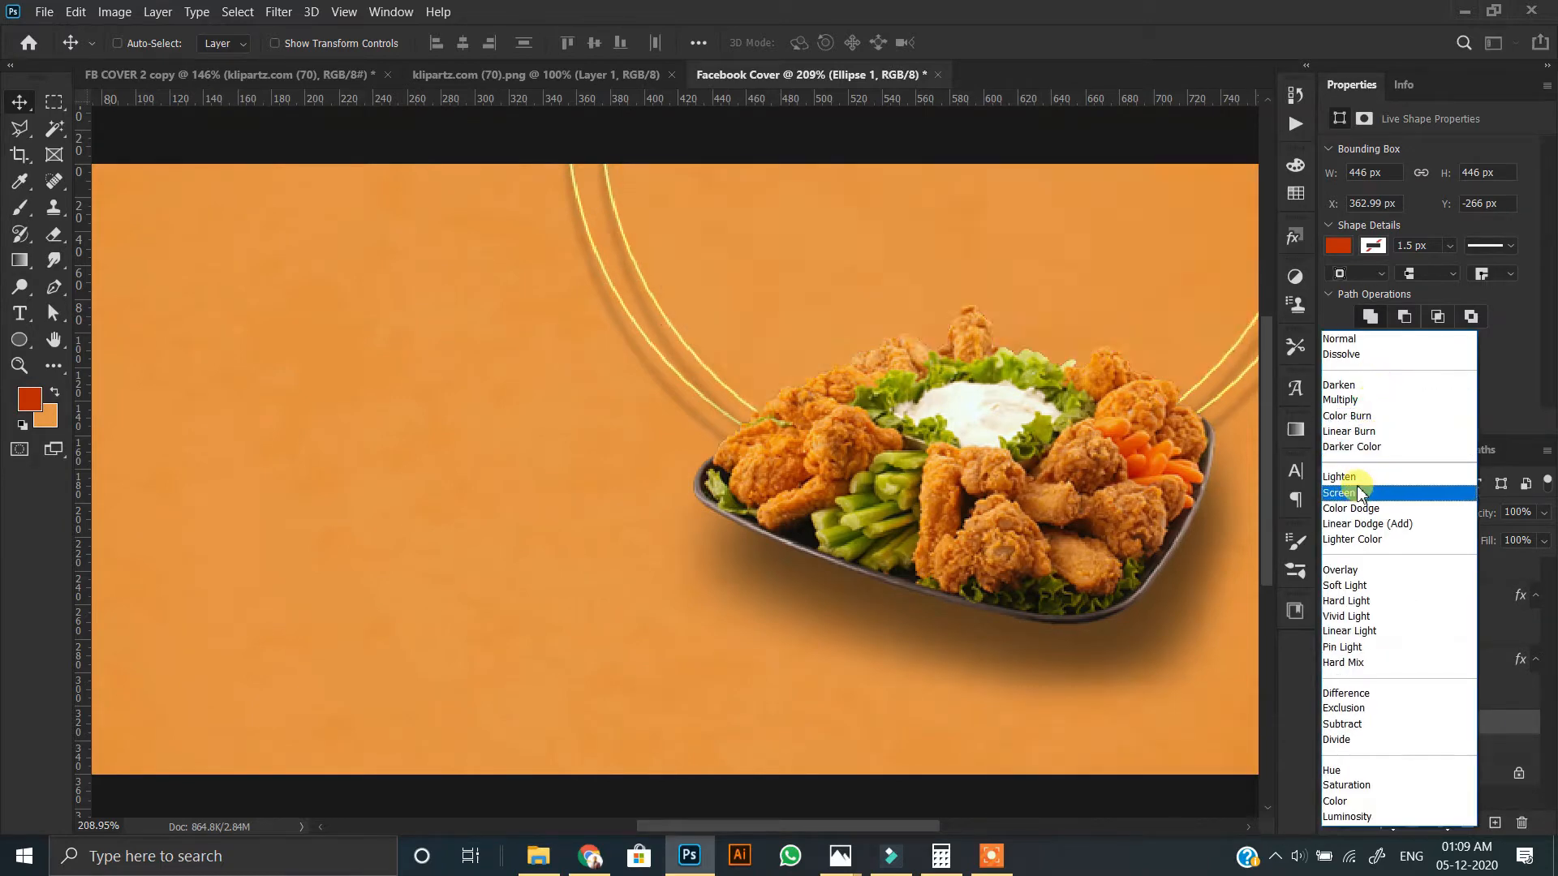
click(1343, 385)
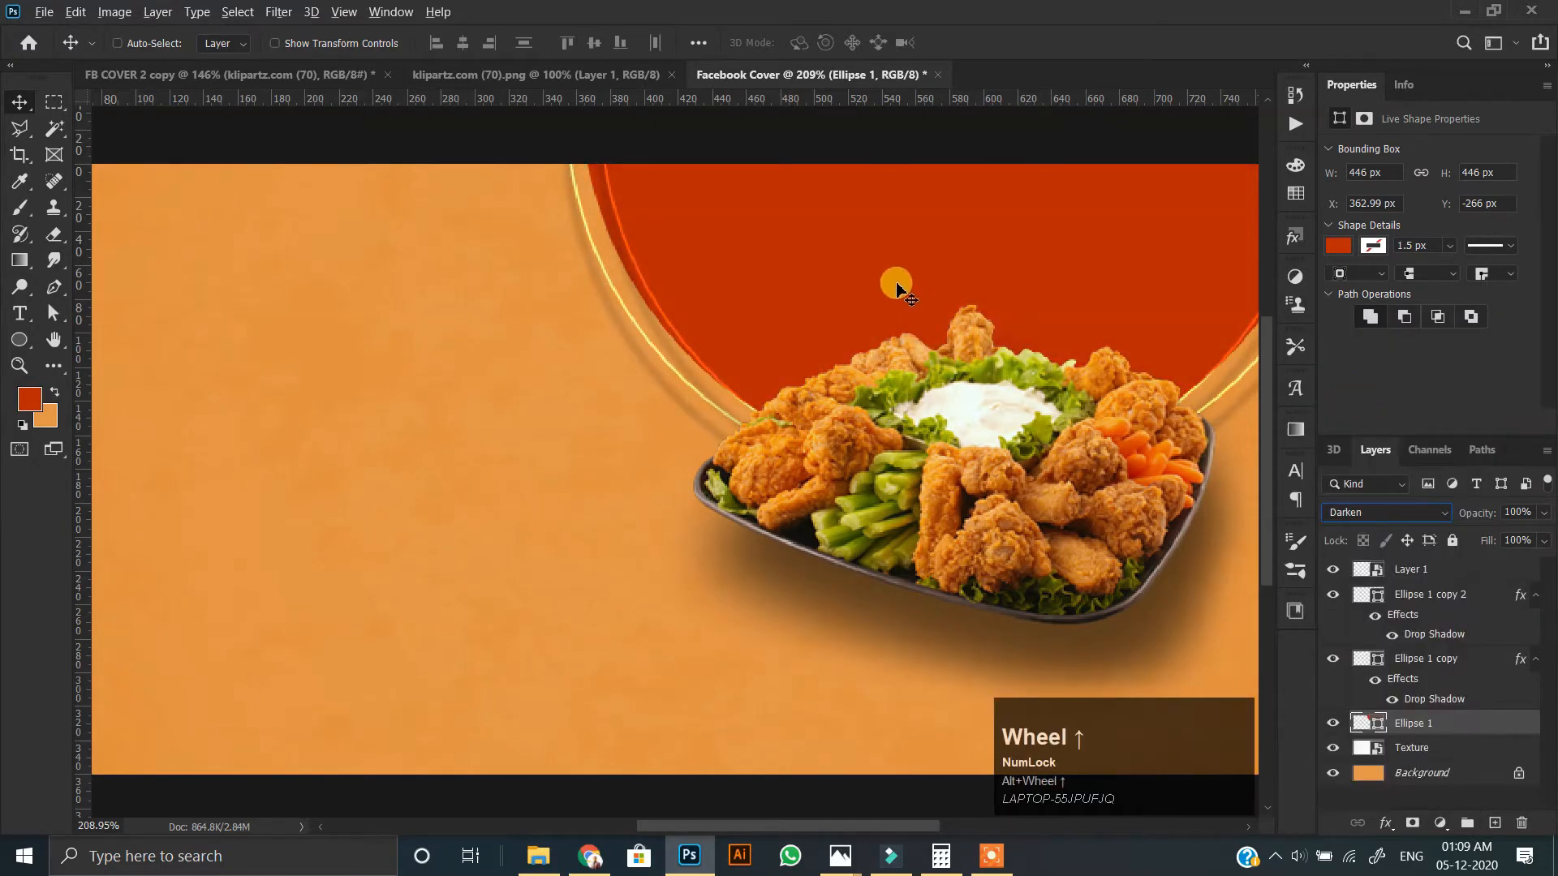
scroll(897, 286, up, 4)
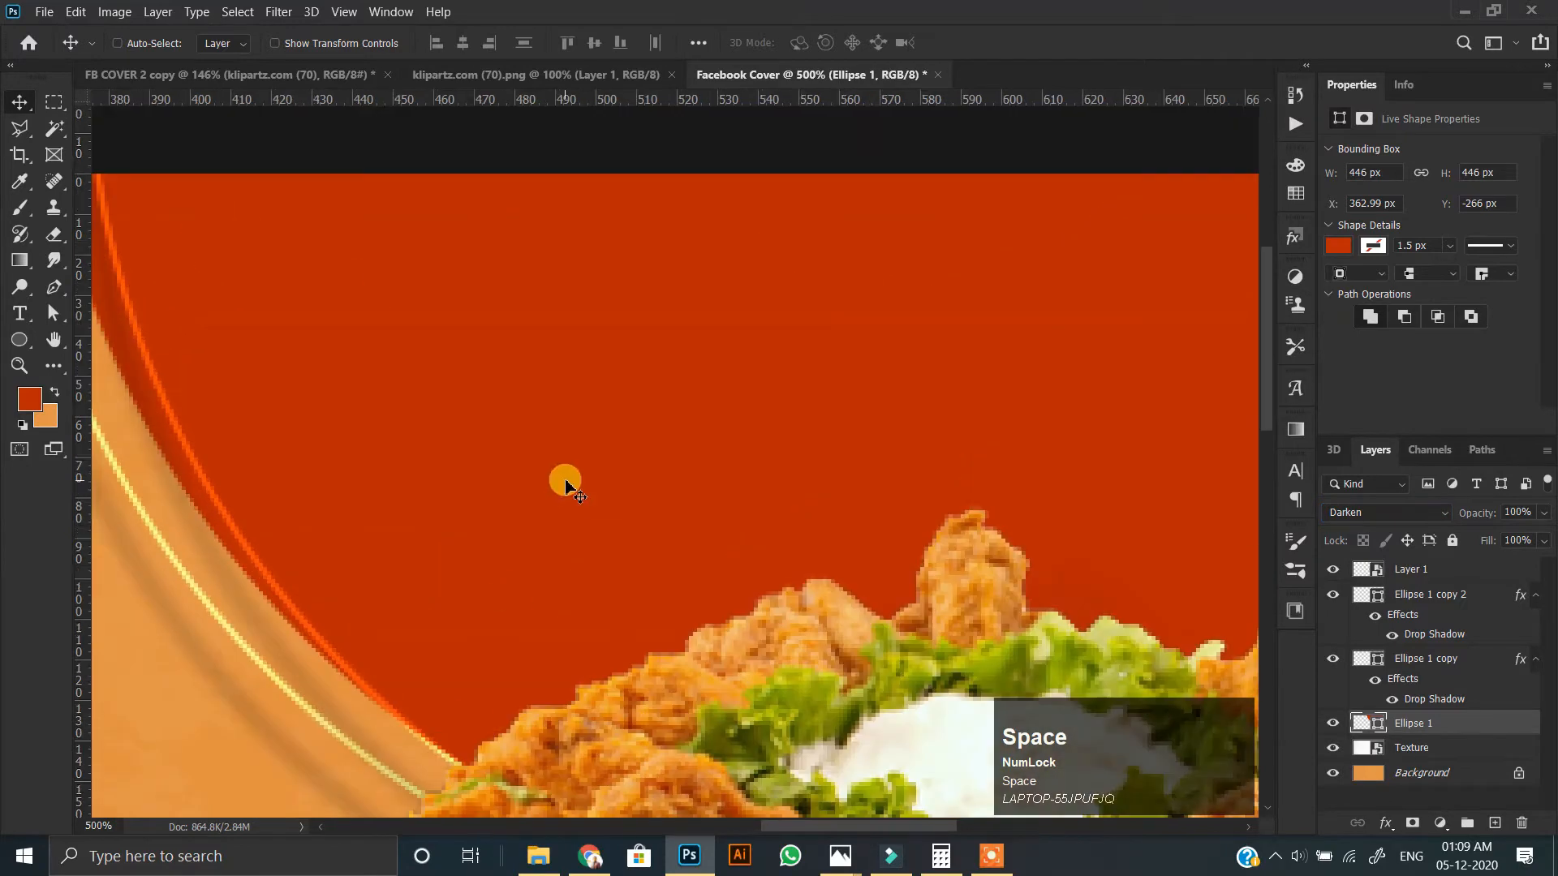
key(Down)
key(Down)
key(Down)
key(Down)
key(Down)
key(Down)
key(Down)
key(Down)
key(Down)
key(Down)
key(Down)
key(Down)
key(Down)
key(Down)
key(Down)
key(Down)
key(Up)
key(Up)
key(Up)
key(Up)
key(Up)
key(Up)
key(Up)
key(Up)
key(Up)
key(Up)
key(Up)
key(Up)
key(Up)
key(Up)
key(Up)
Set the large red circle's blend mode to Soft Light.
click(1361, 507)
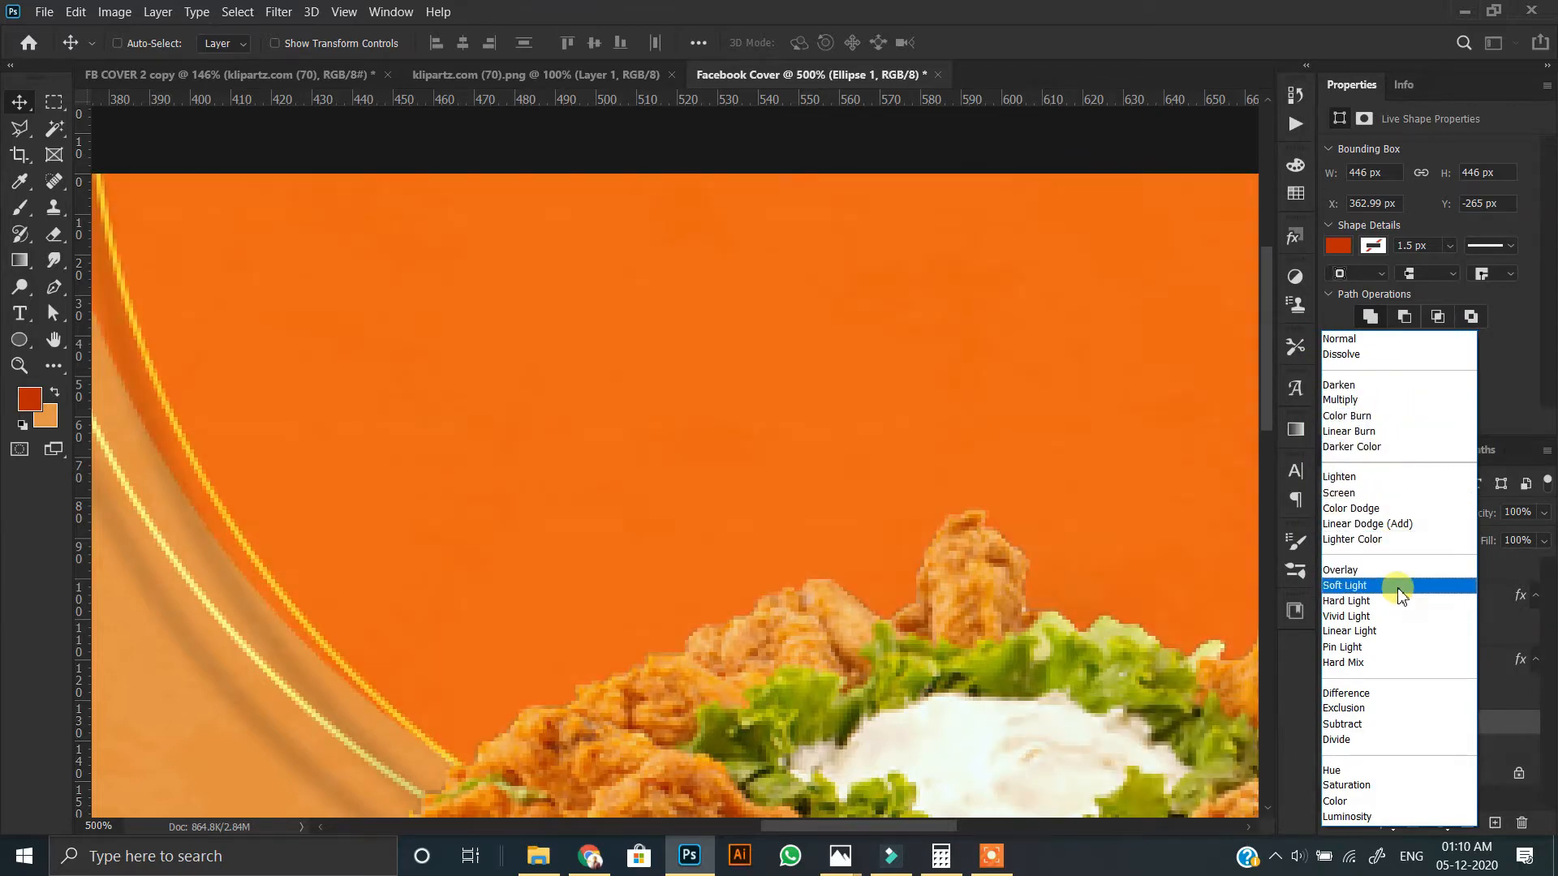
click(1395, 585)
scroll(860, 444, down, 5)
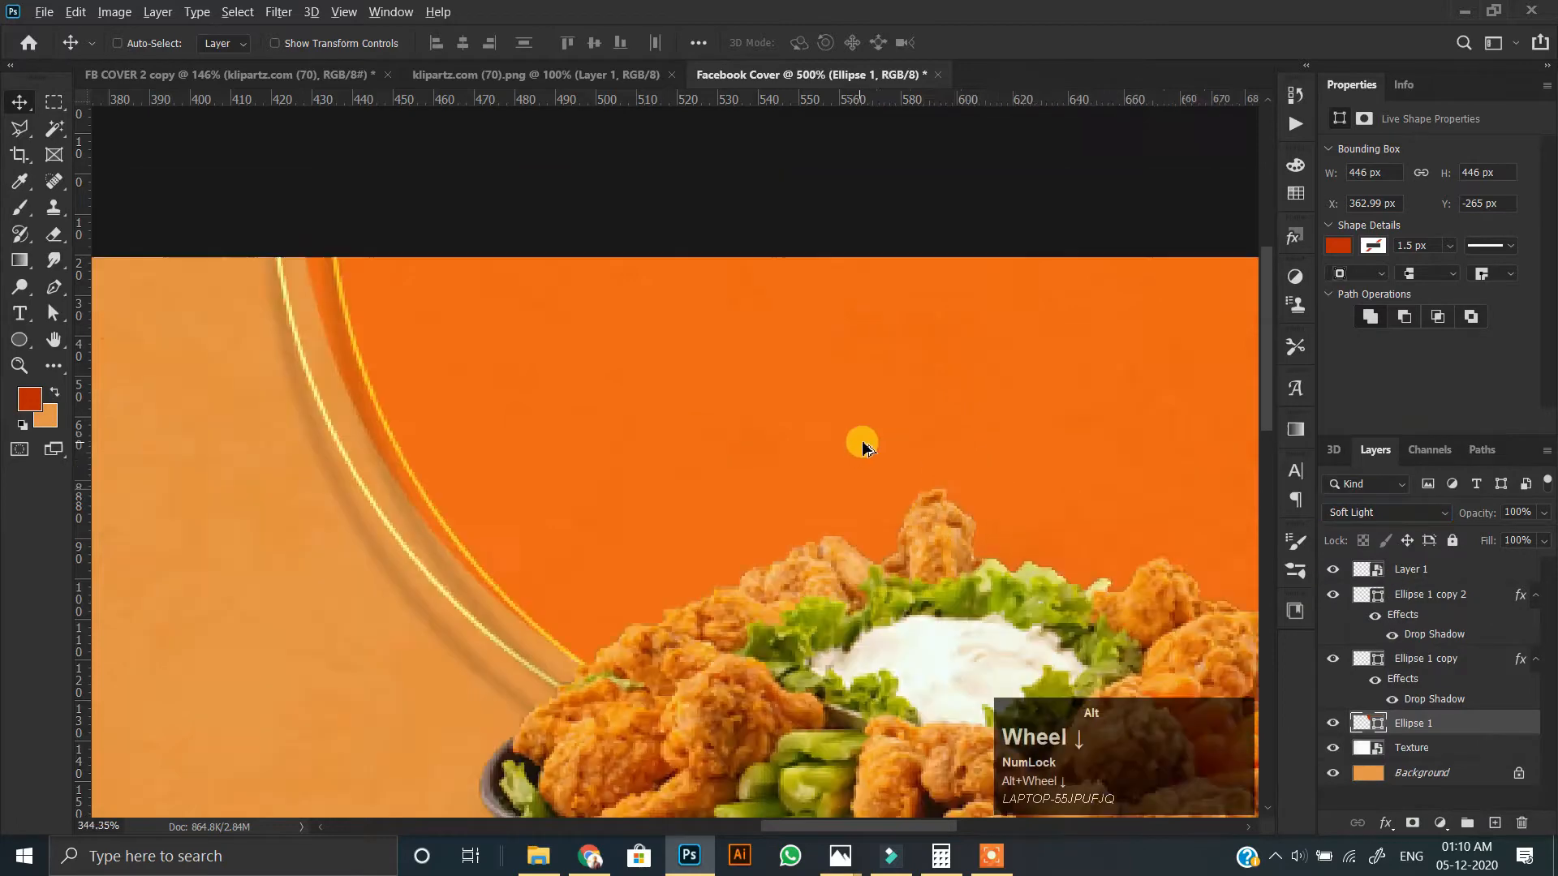
scroll(863, 447, up, 2)
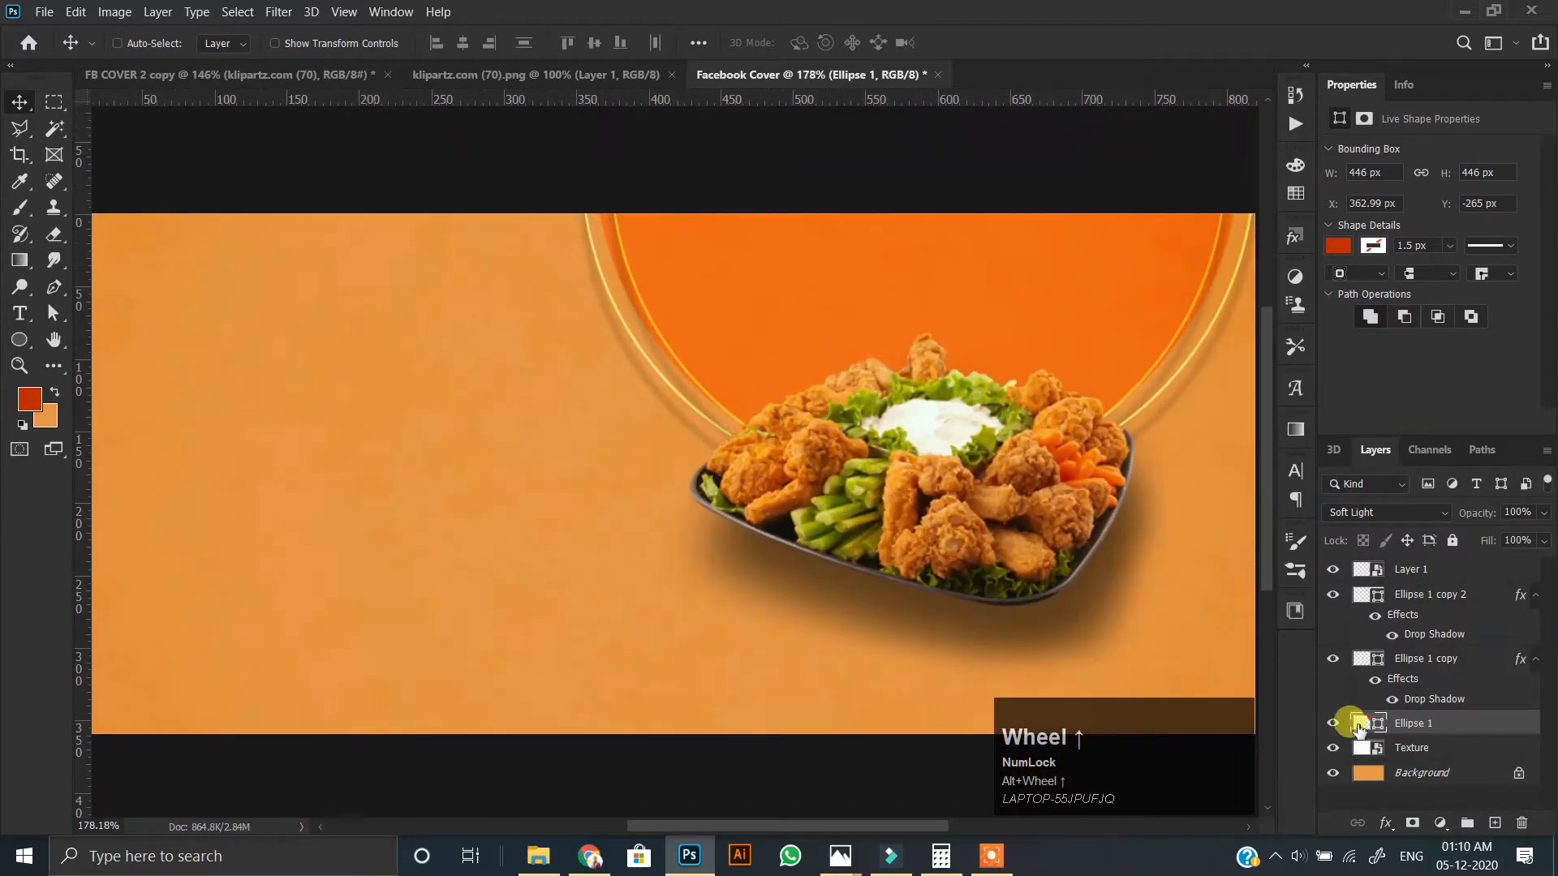
Change the large circle's fill color to dark red 700606.
double_click(1363, 722)
drag(1079, 300, 1039, 194)
drag(1039, 184, 1231, 397)
mouse_move(1247, 503)
mouse_down()
mouse_move(1239, 439)
mouse_move(1259, 585)
mouse_up()
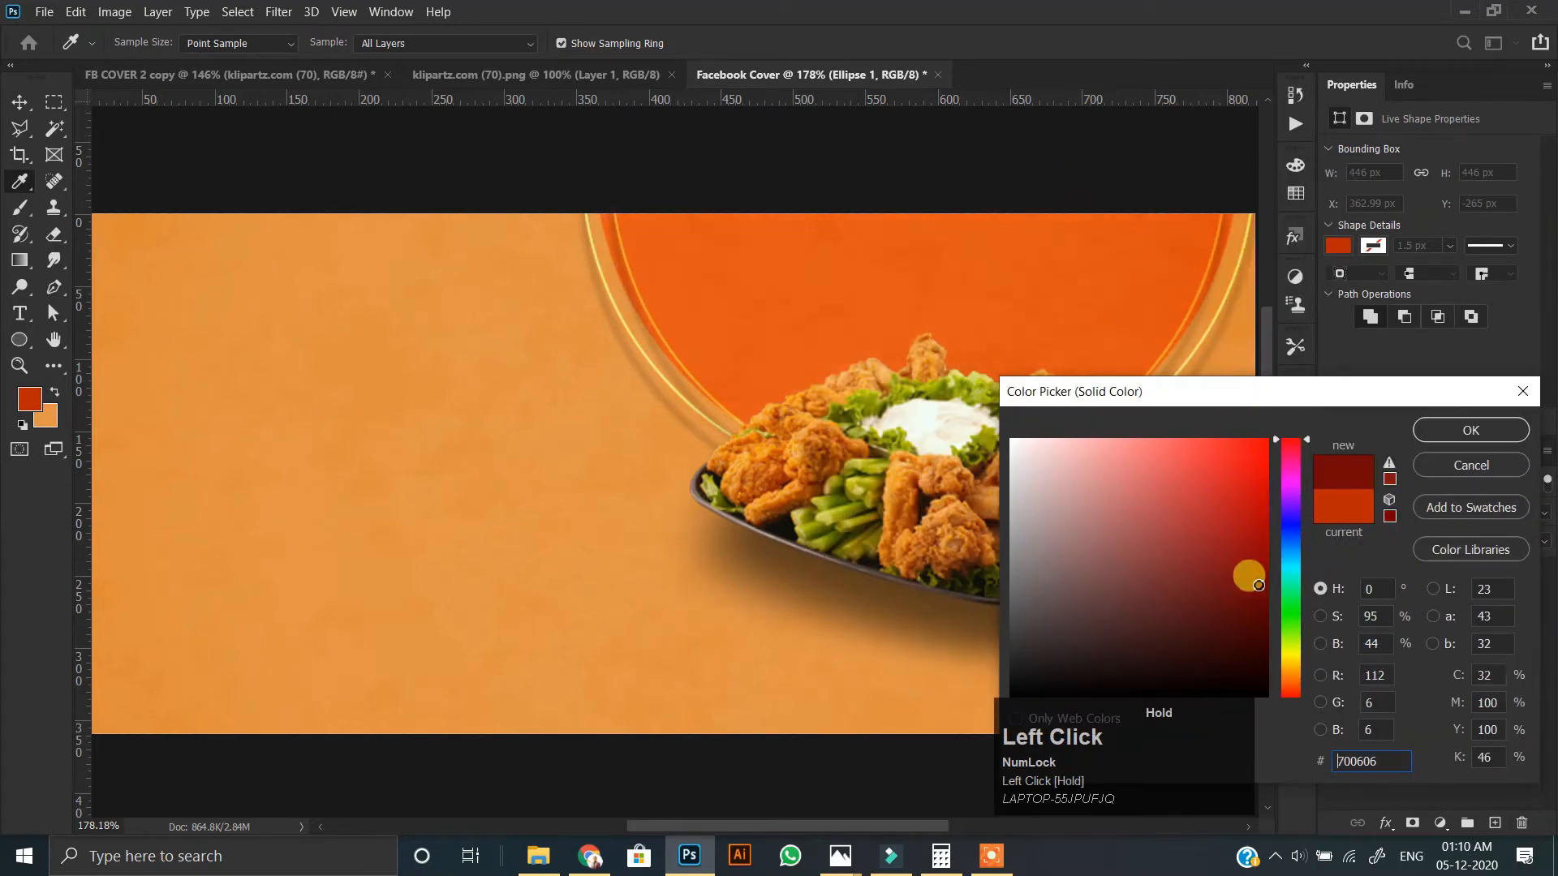
click(1424, 425)
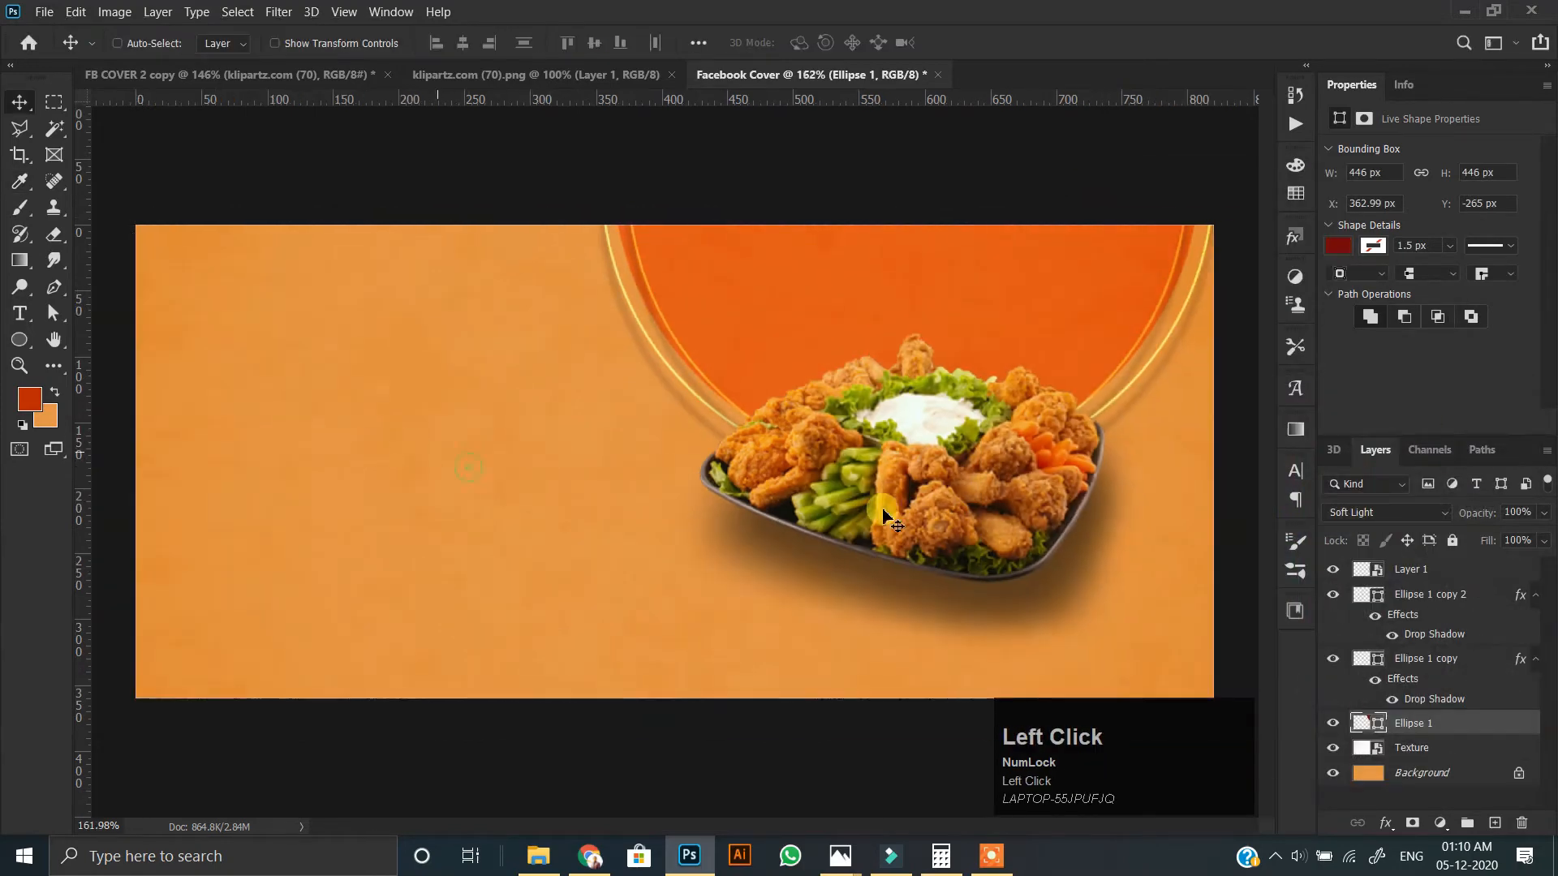
scroll(793, 268, down, 3)
click(438, 378)
scroll(676, 459, down, 2)
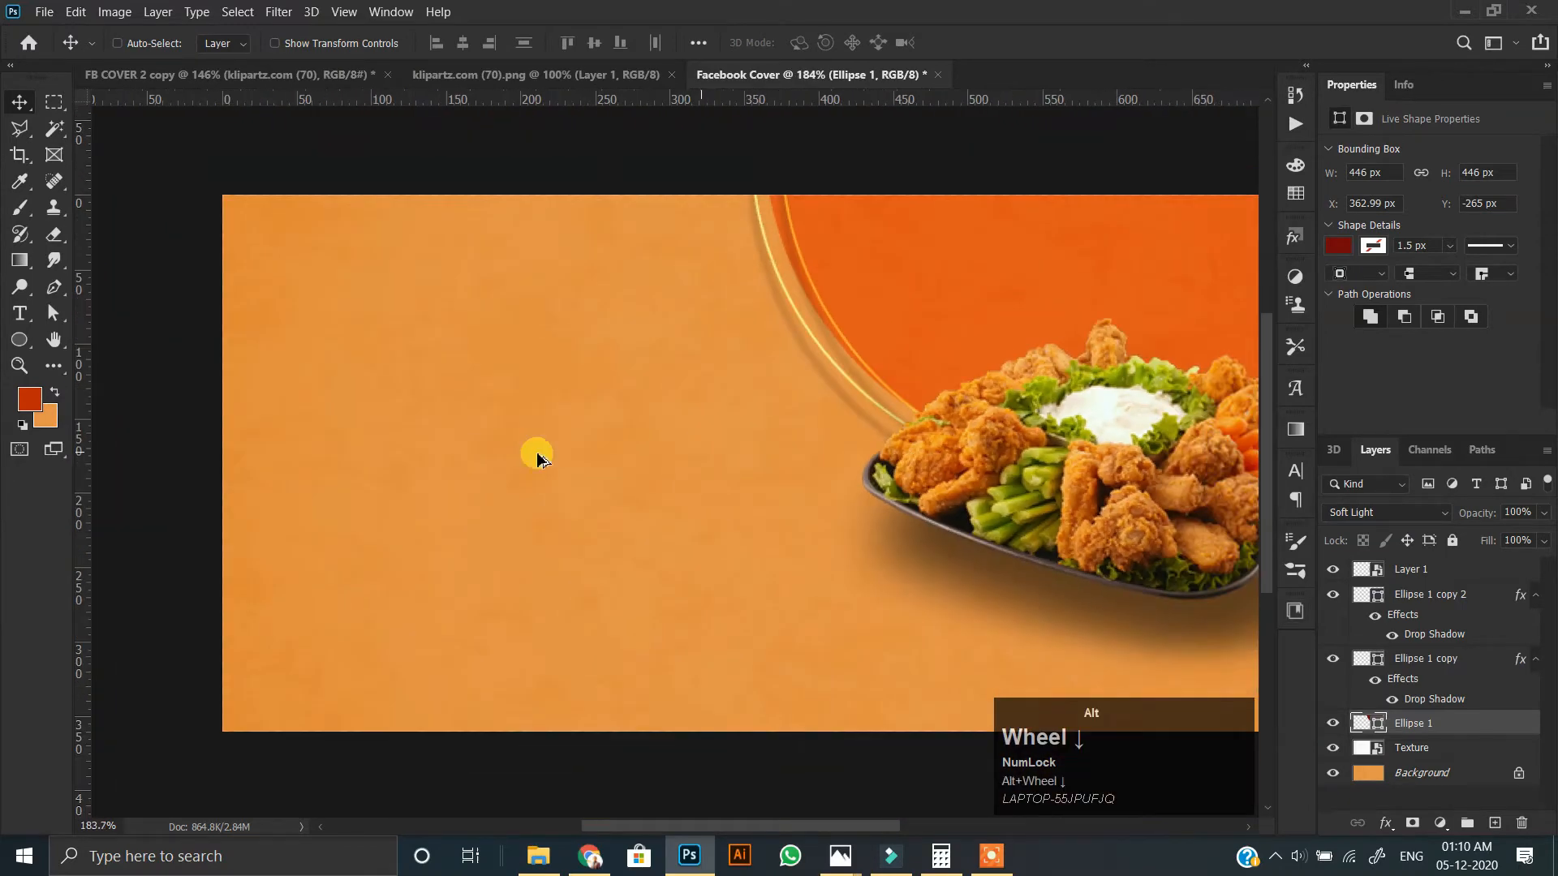
scroll(693, 438, up, 1)
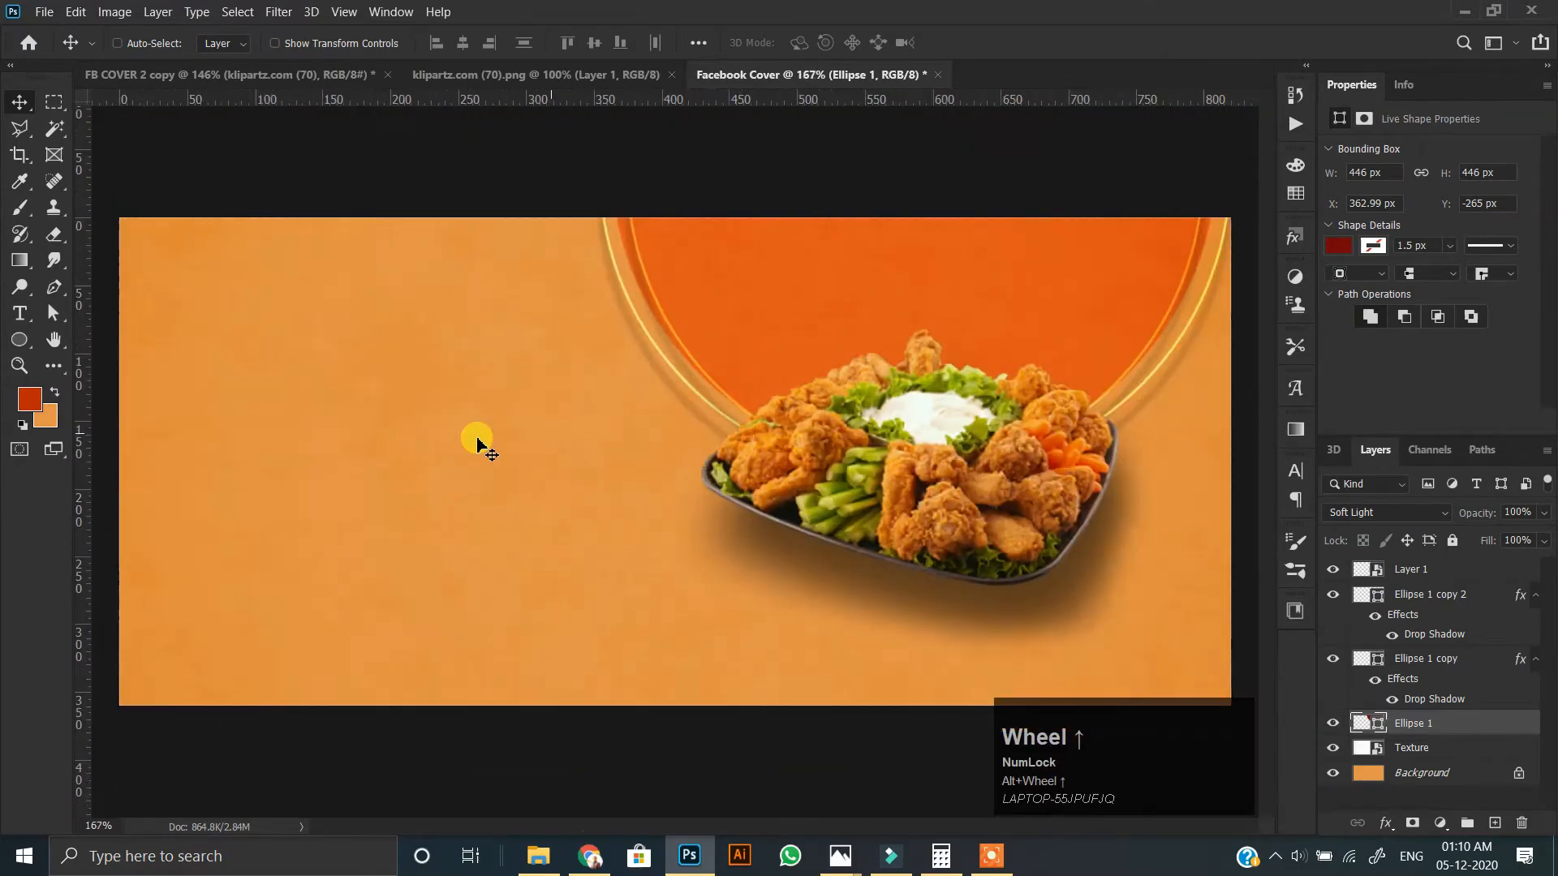
Draw a circle about 100 px in diameter over the platter's left end on a new uppermost layer, filled yellow with no stroke.
click(20, 339)
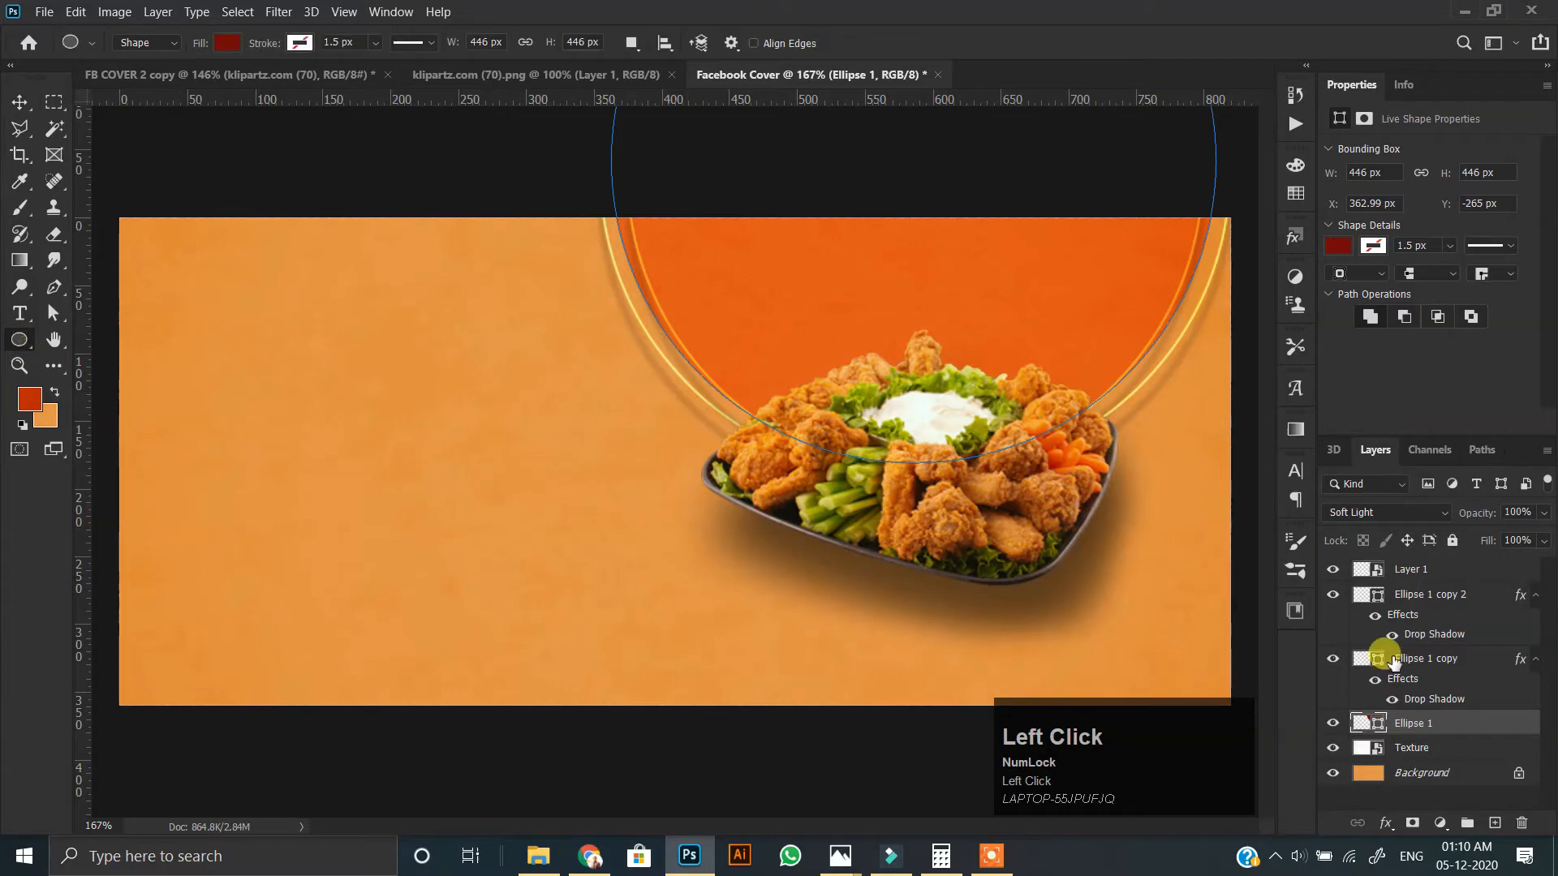
click(1421, 572)
click(1406, 726)
click(1417, 744)
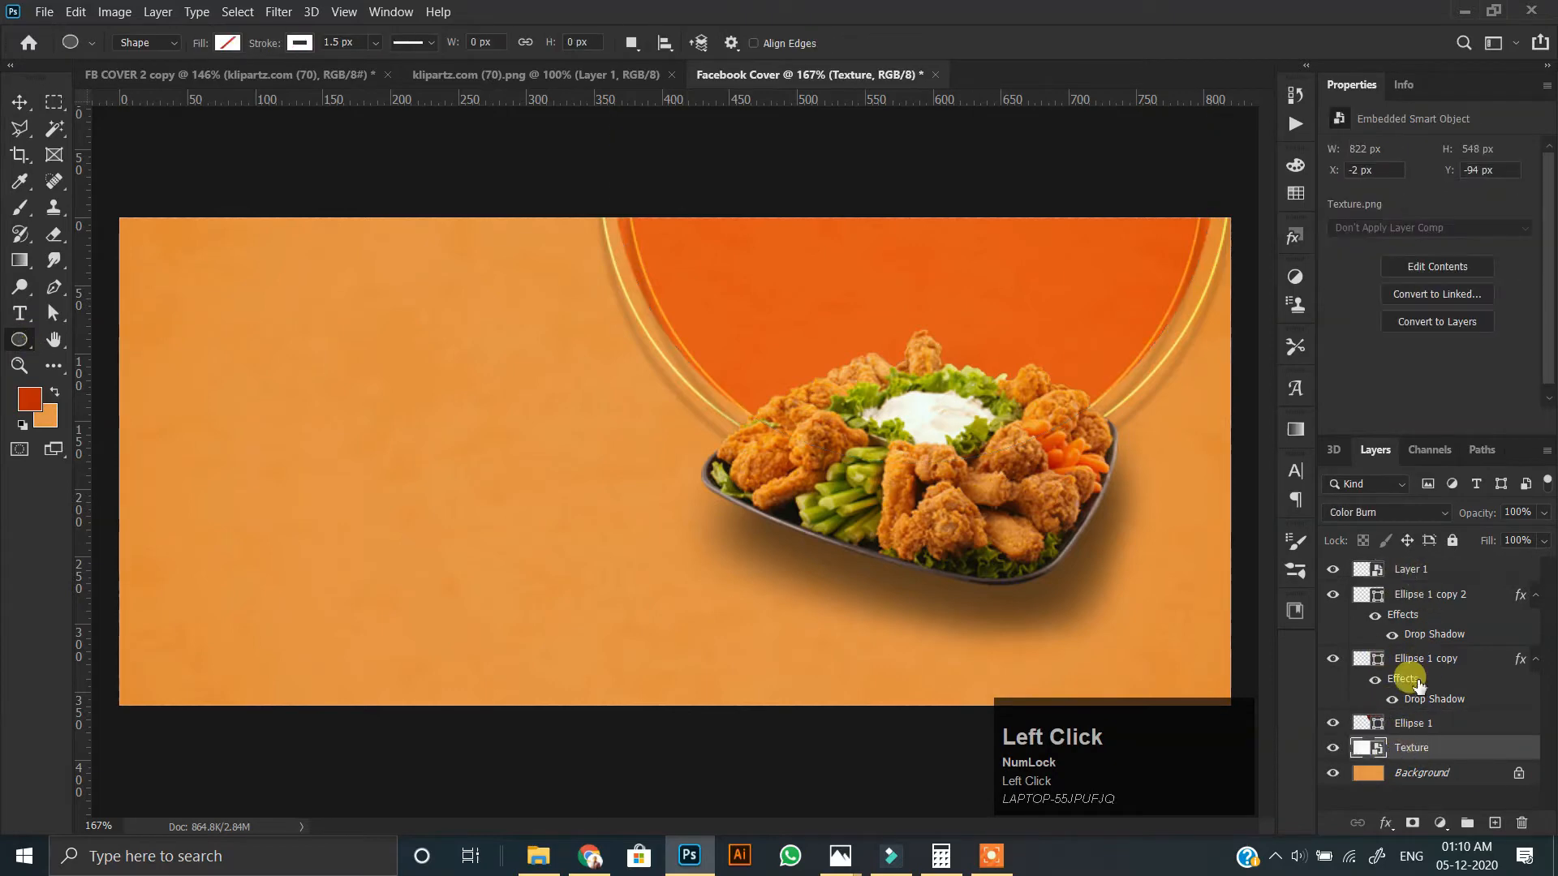
click(1416, 576)
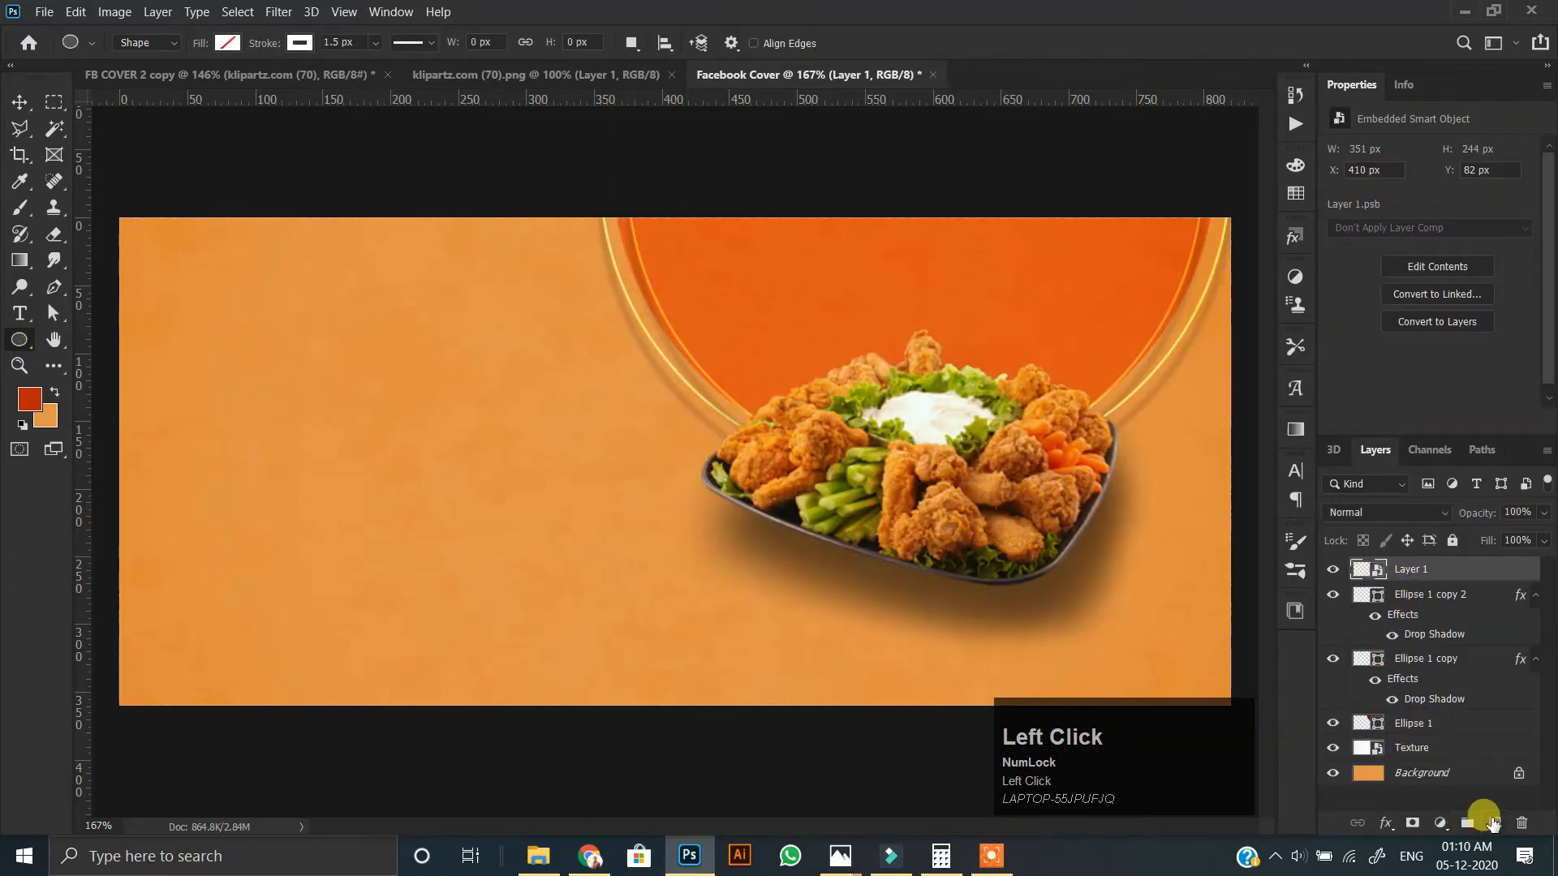
click(1493, 822)
drag(686, 381, 818, 481)
click(297, 45)
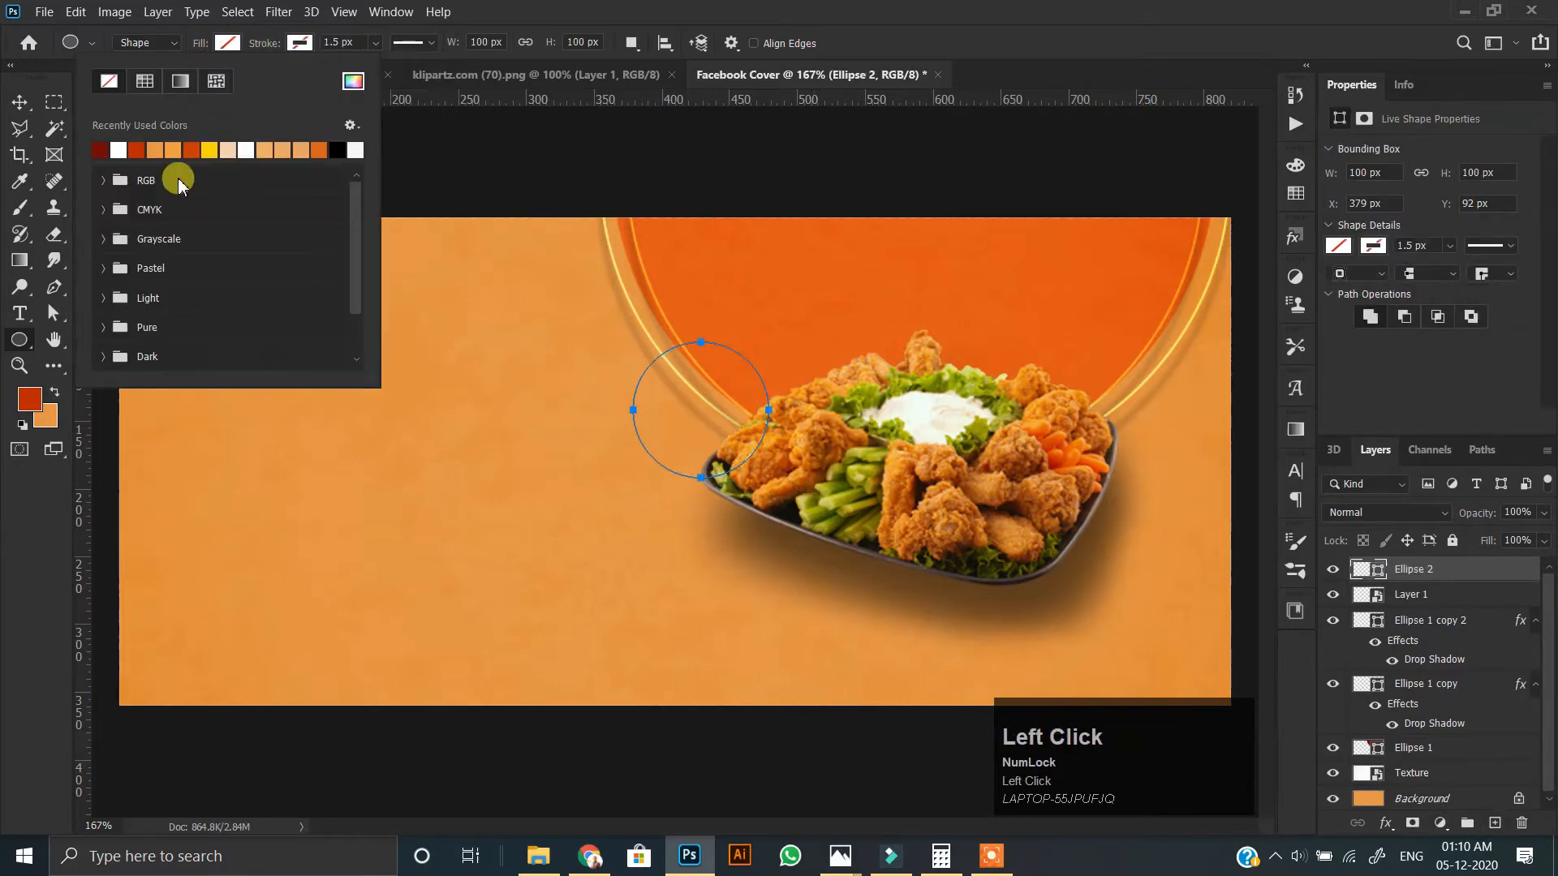
click(156, 150)
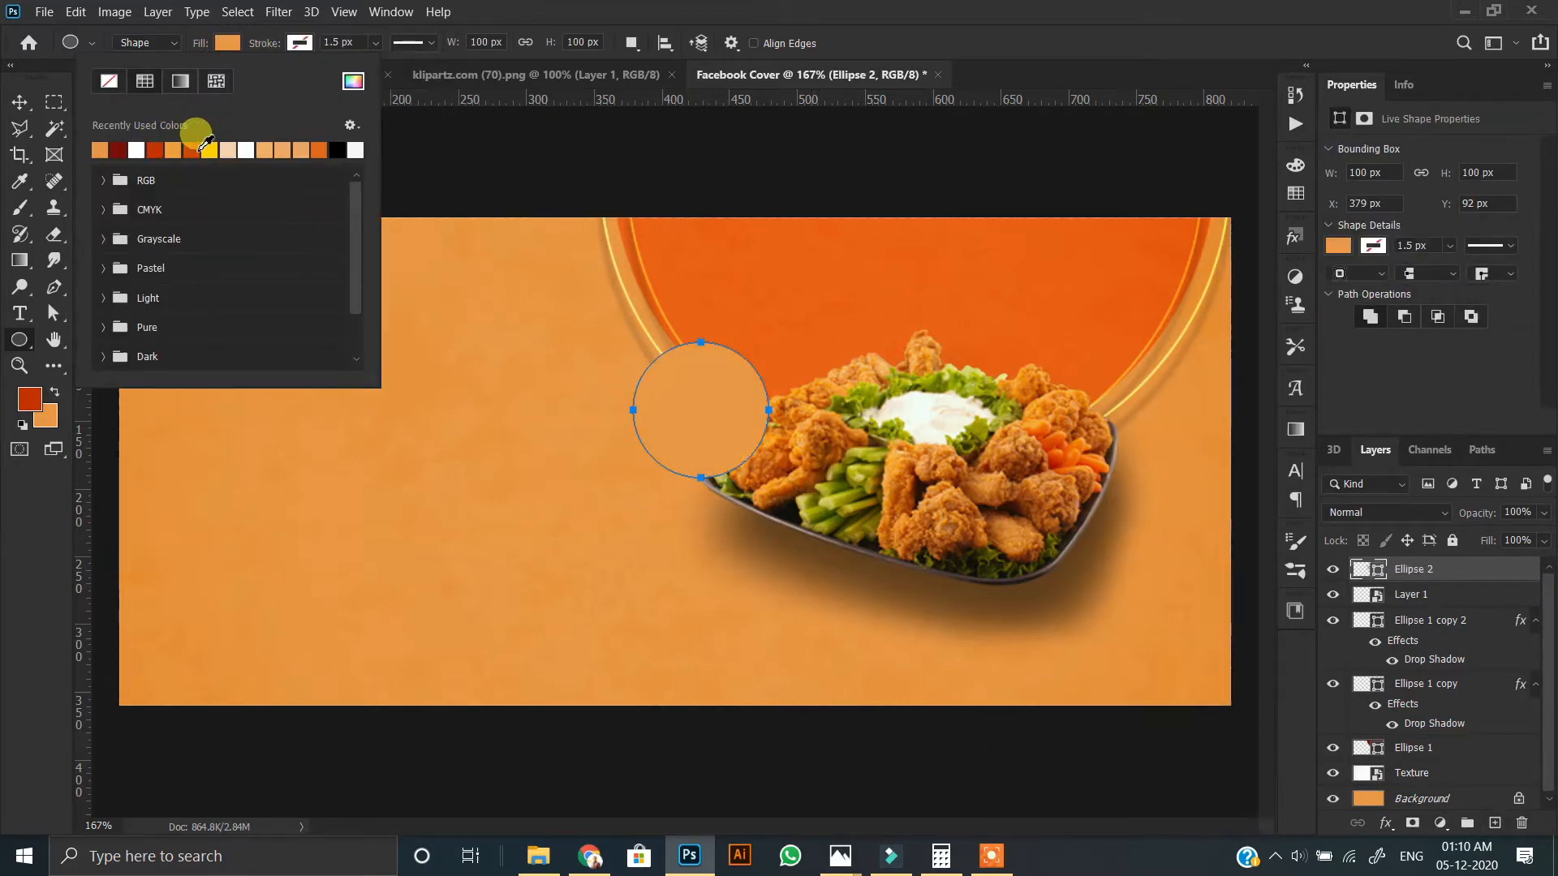
click(209, 149)
Move the yellow circle's layer beneath the food platter layer.
click(19, 101)
drag(1416, 570, 1426, 607)
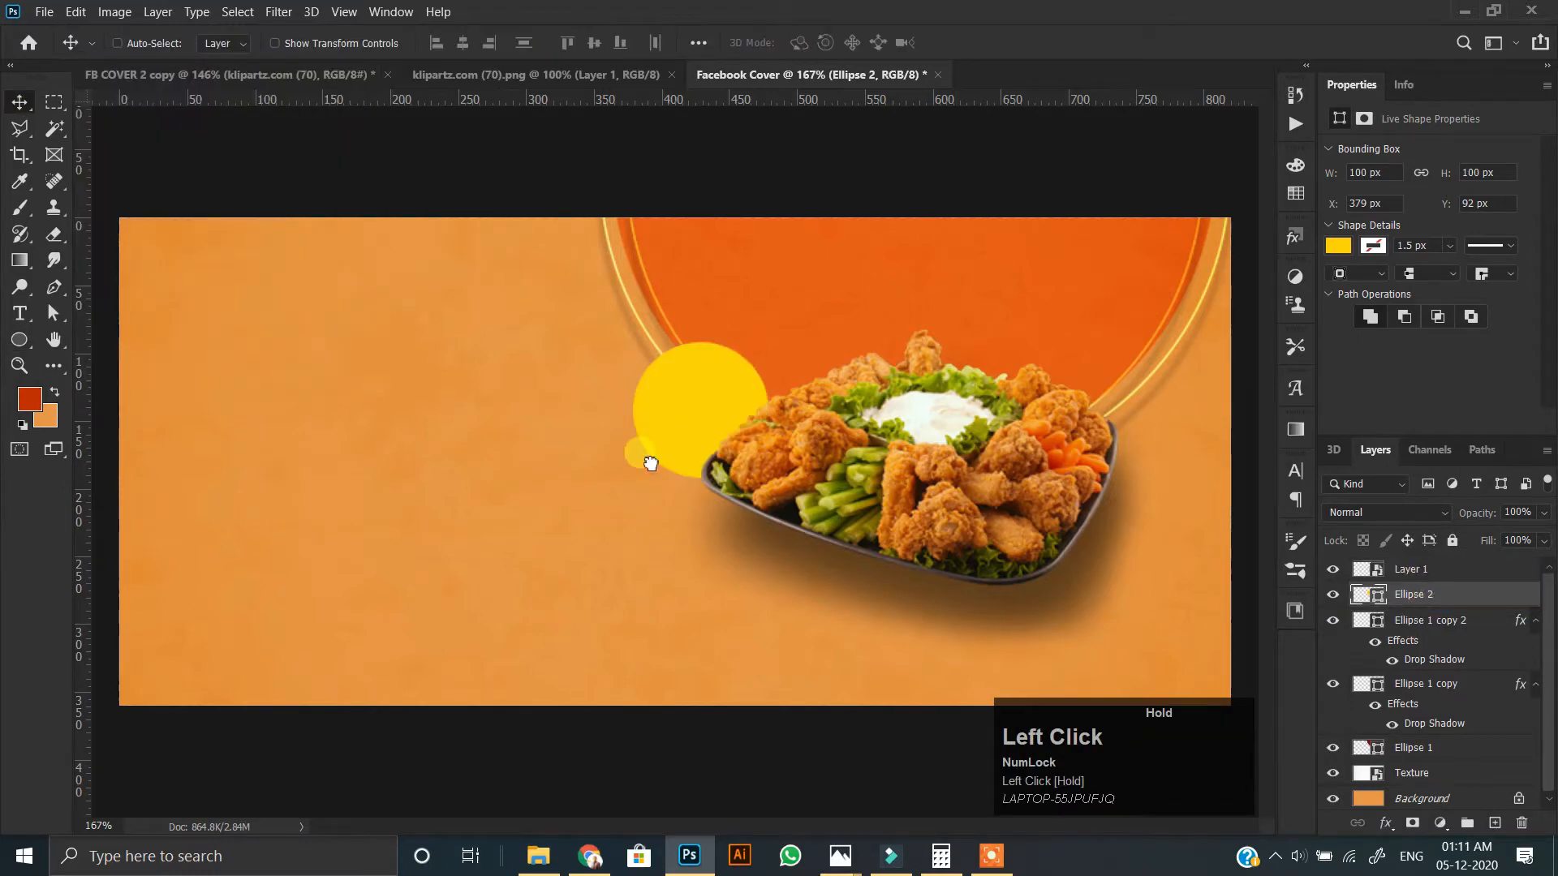
alt+scroll(677, 395, up, 3)
Add a drop shadow to the yellow circle with global light off, angle 43°, opacity 17% and size about 29 px.
click(1385, 823)
click(1404, 824)
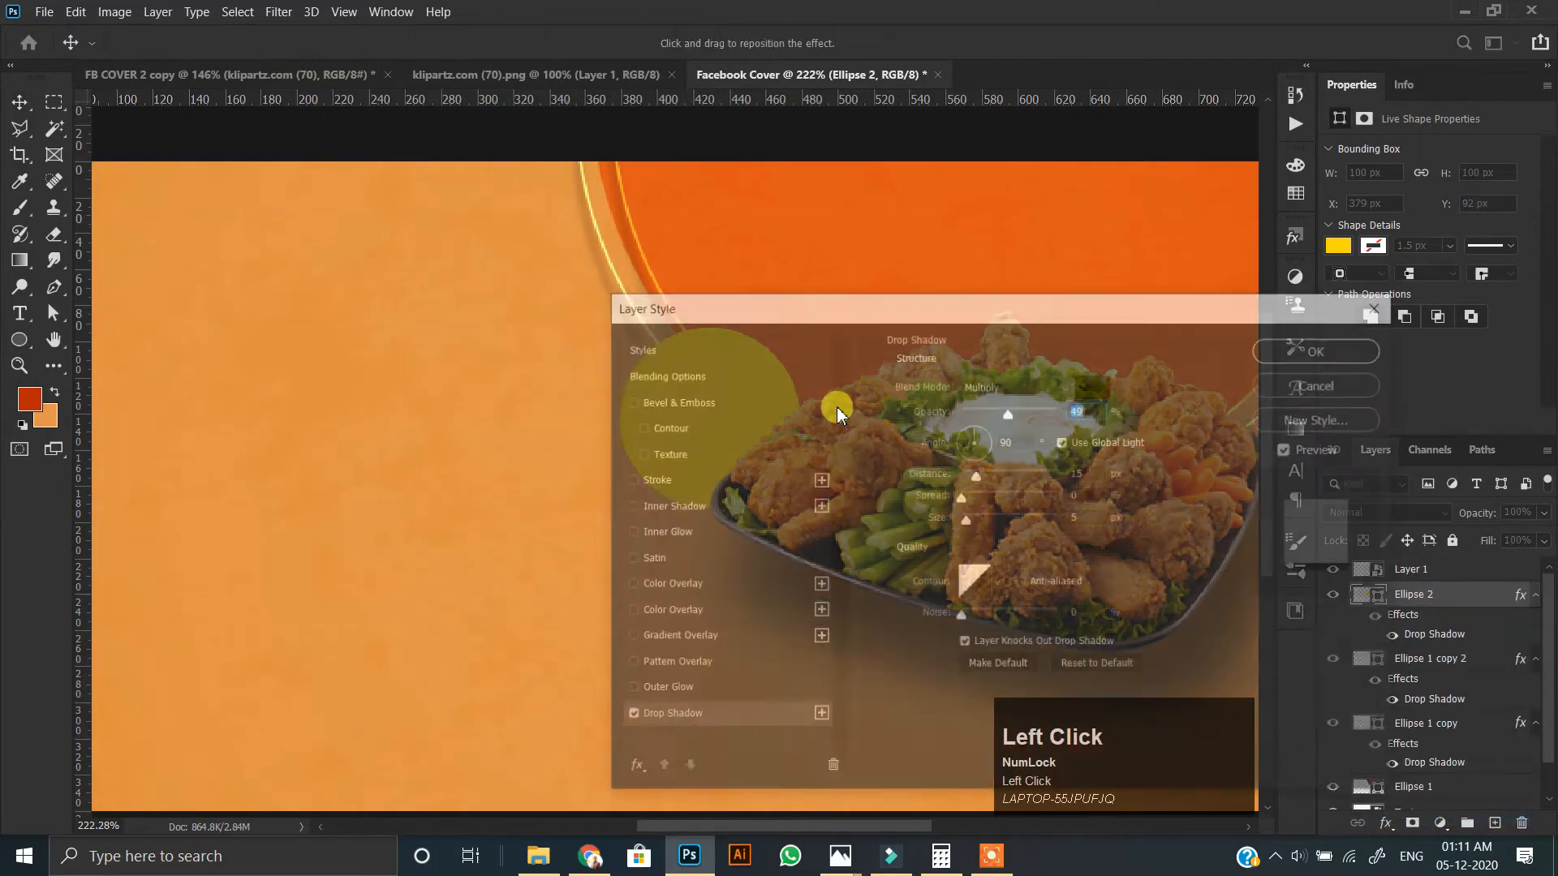
drag(896, 312, 1225, 308)
click(1368, 434)
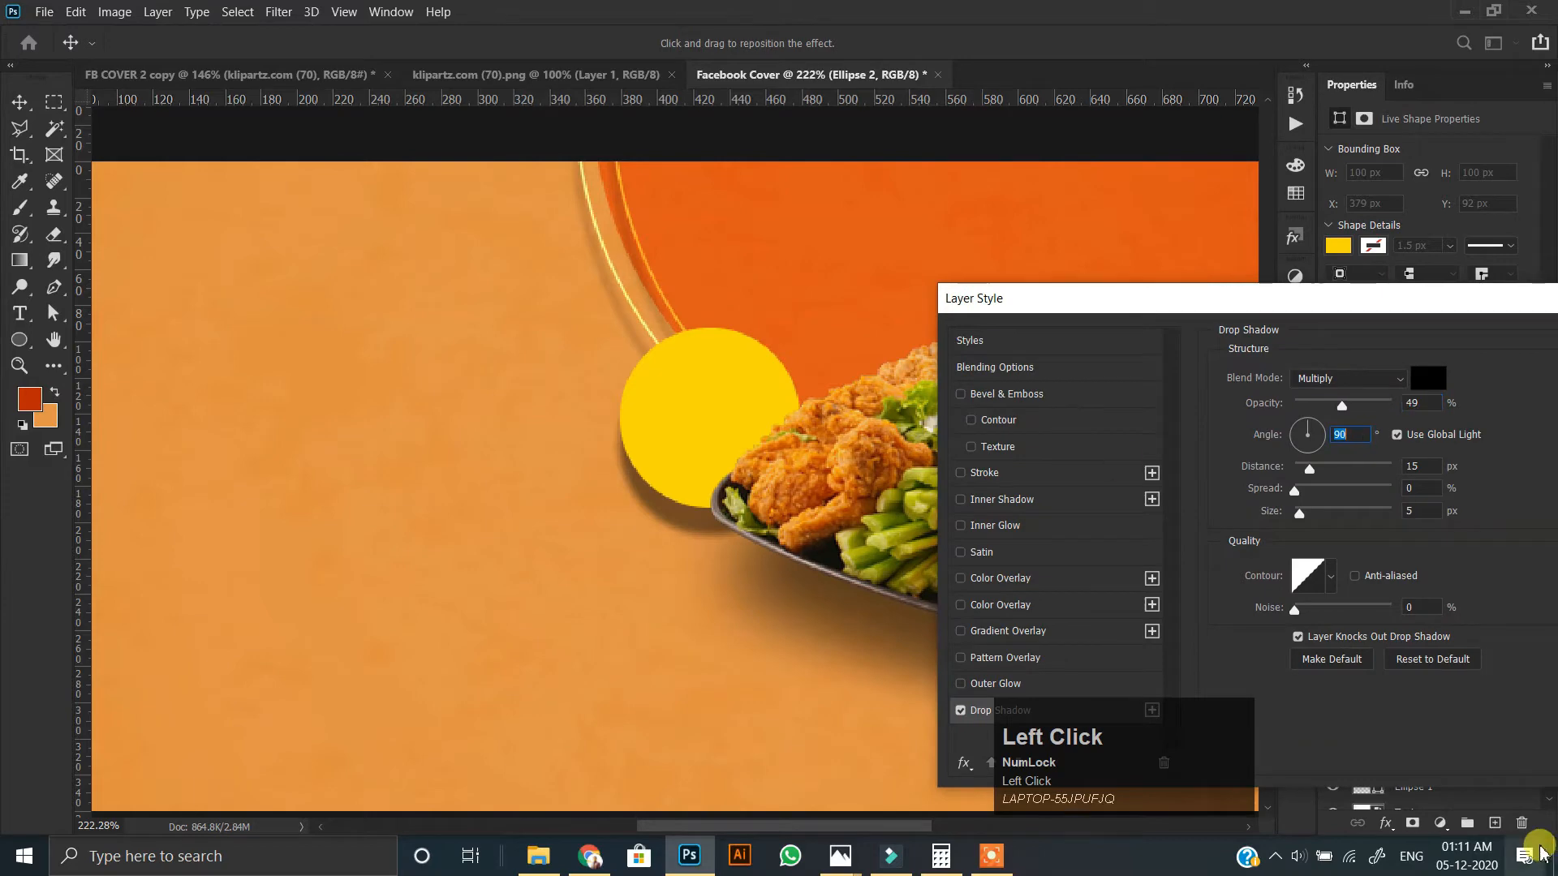
click(1396, 434)
mouse_move(1312, 427)
mouse_down()
mouse_move(1338, 427)
mouse_move(1308, 406)
mouse_up()
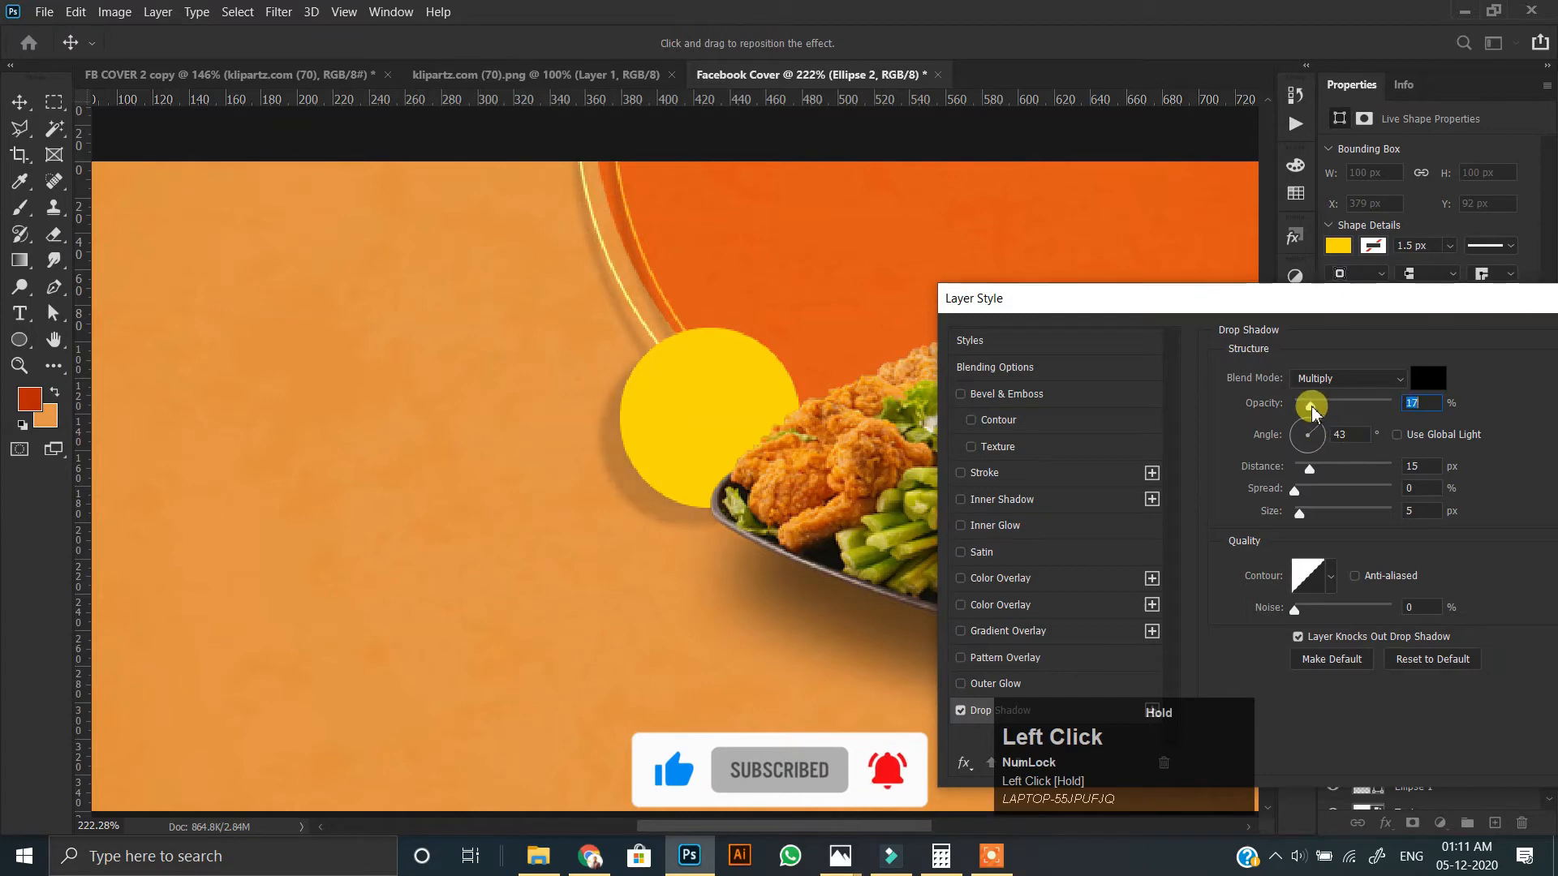
drag(1265, 300, 996, 328)
drag(1037, 539, 1044, 546)
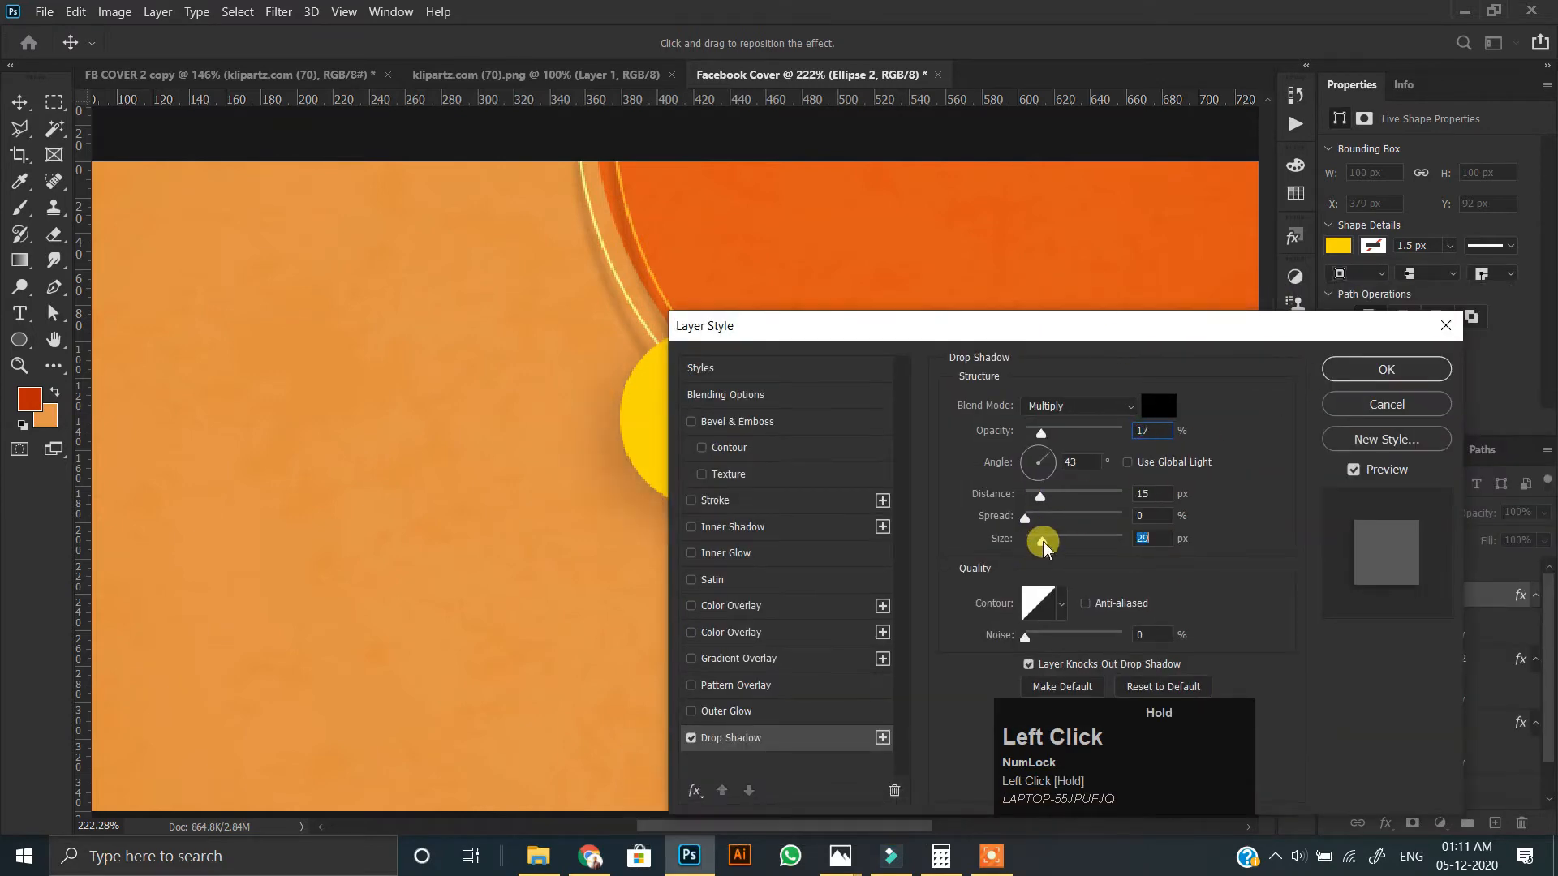
click(1349, 378)
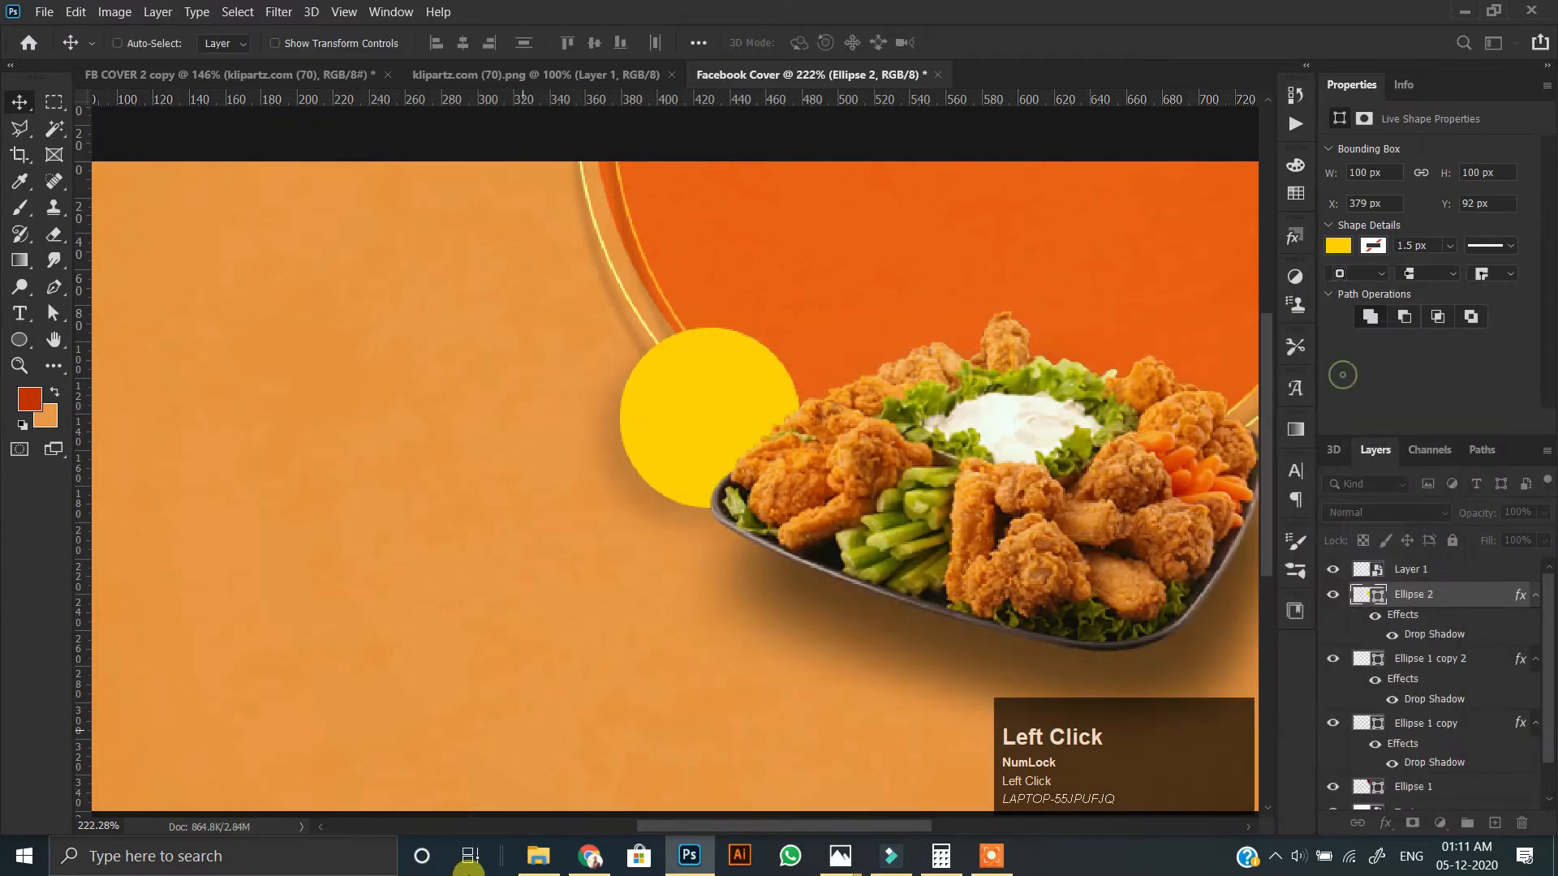
scroll(795, 422, down, 1)
key(space)
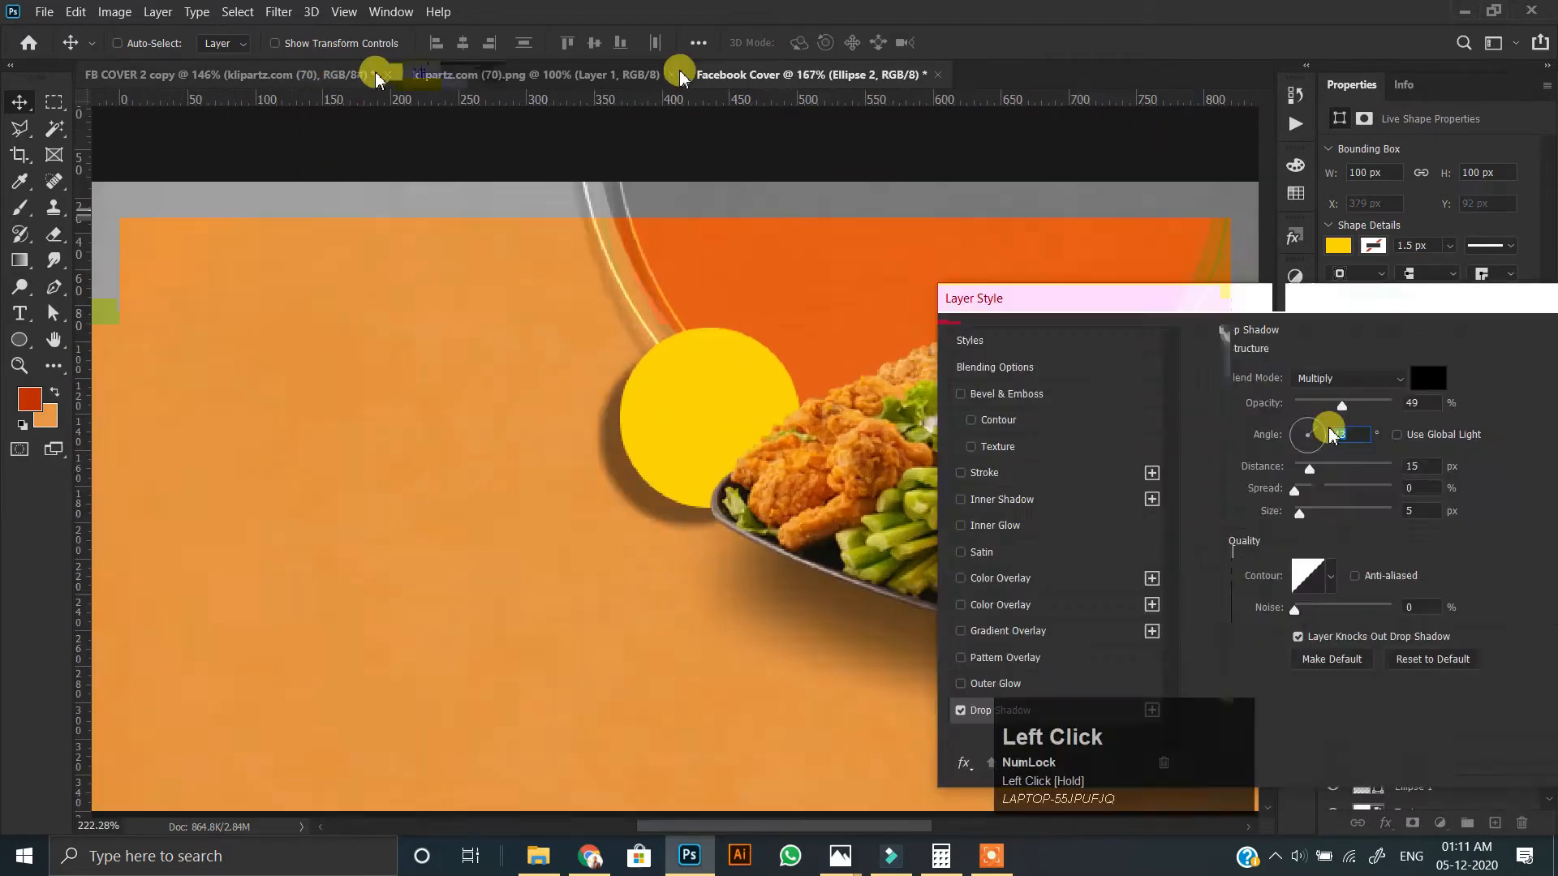
Close the klipartz image and copy the "special" and "Menu" texts from FB COVER 2 copy onto the Facebook Cover's empty left half.
click(672, 74)
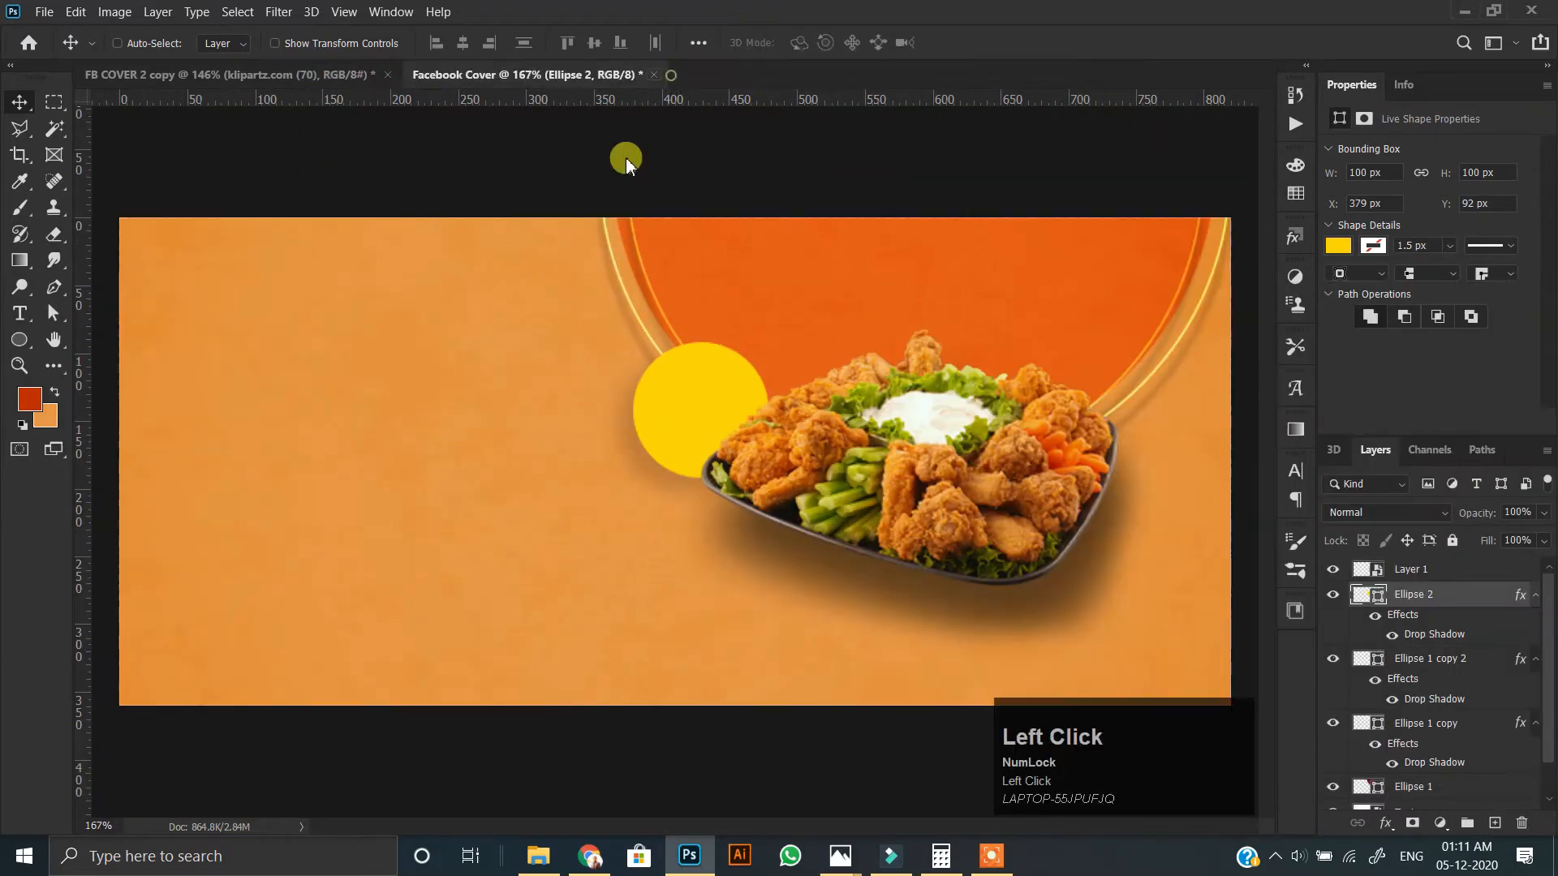
click(321, 75)
scroll(479, 477, up, 2)
ctrl+click(444, 468)
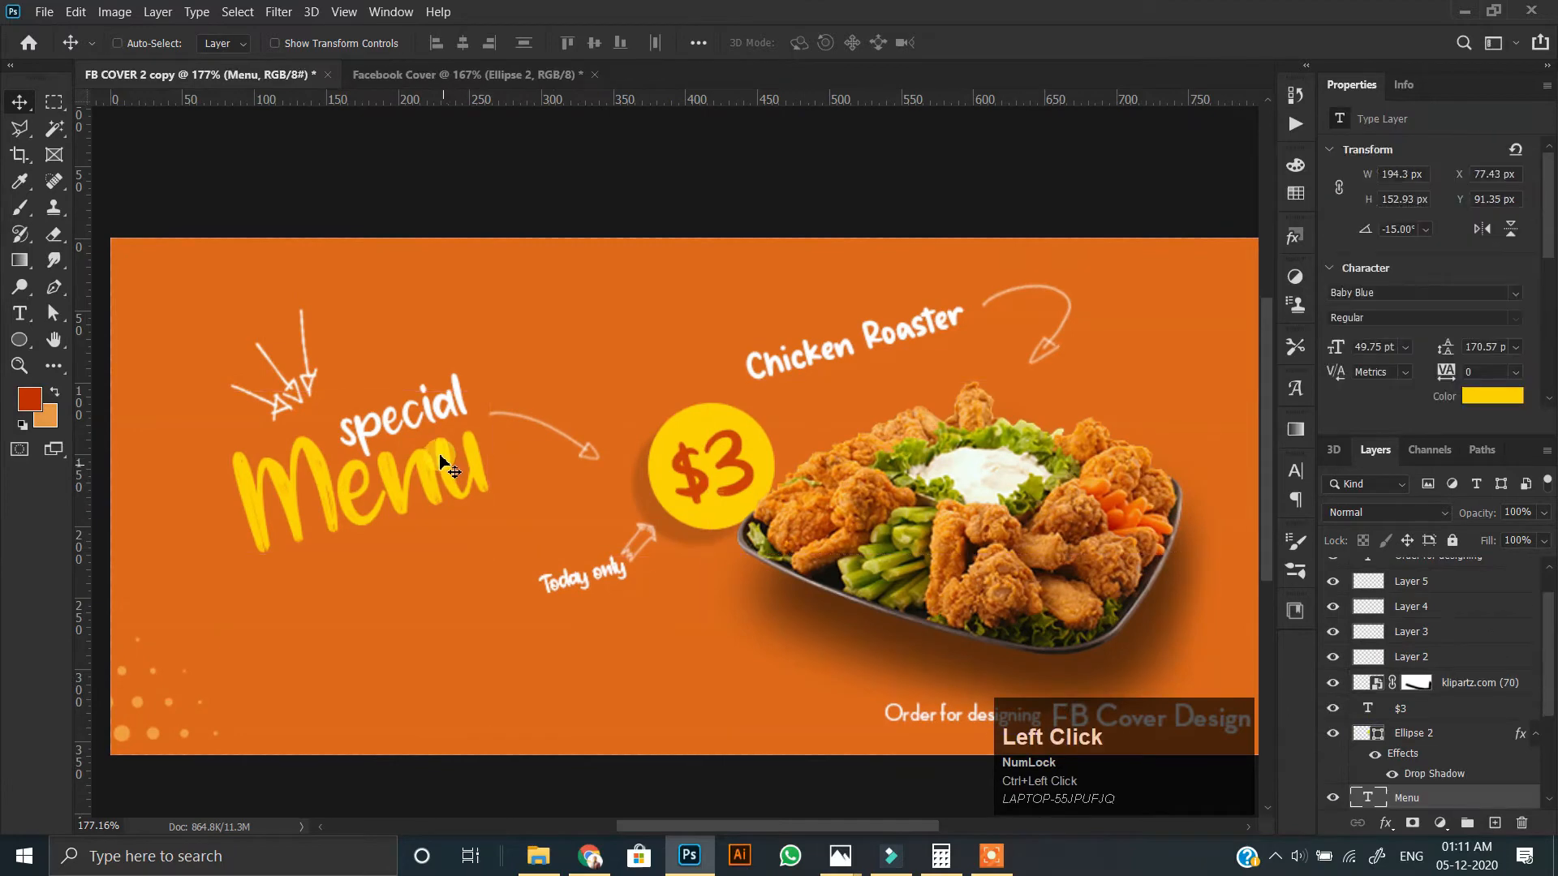
scroll(1419, 761, down, 1)
ctrl+click(1428, 755)
mouse_move(365, 458)
mouse_down()
mouse_move(446, 52)
mouse_move(393, 65)
mouse_move(403, 369)
mouse_move(367, 450)
mouse_up()
scroll(395, 357, down, 1)
click(374, 356)
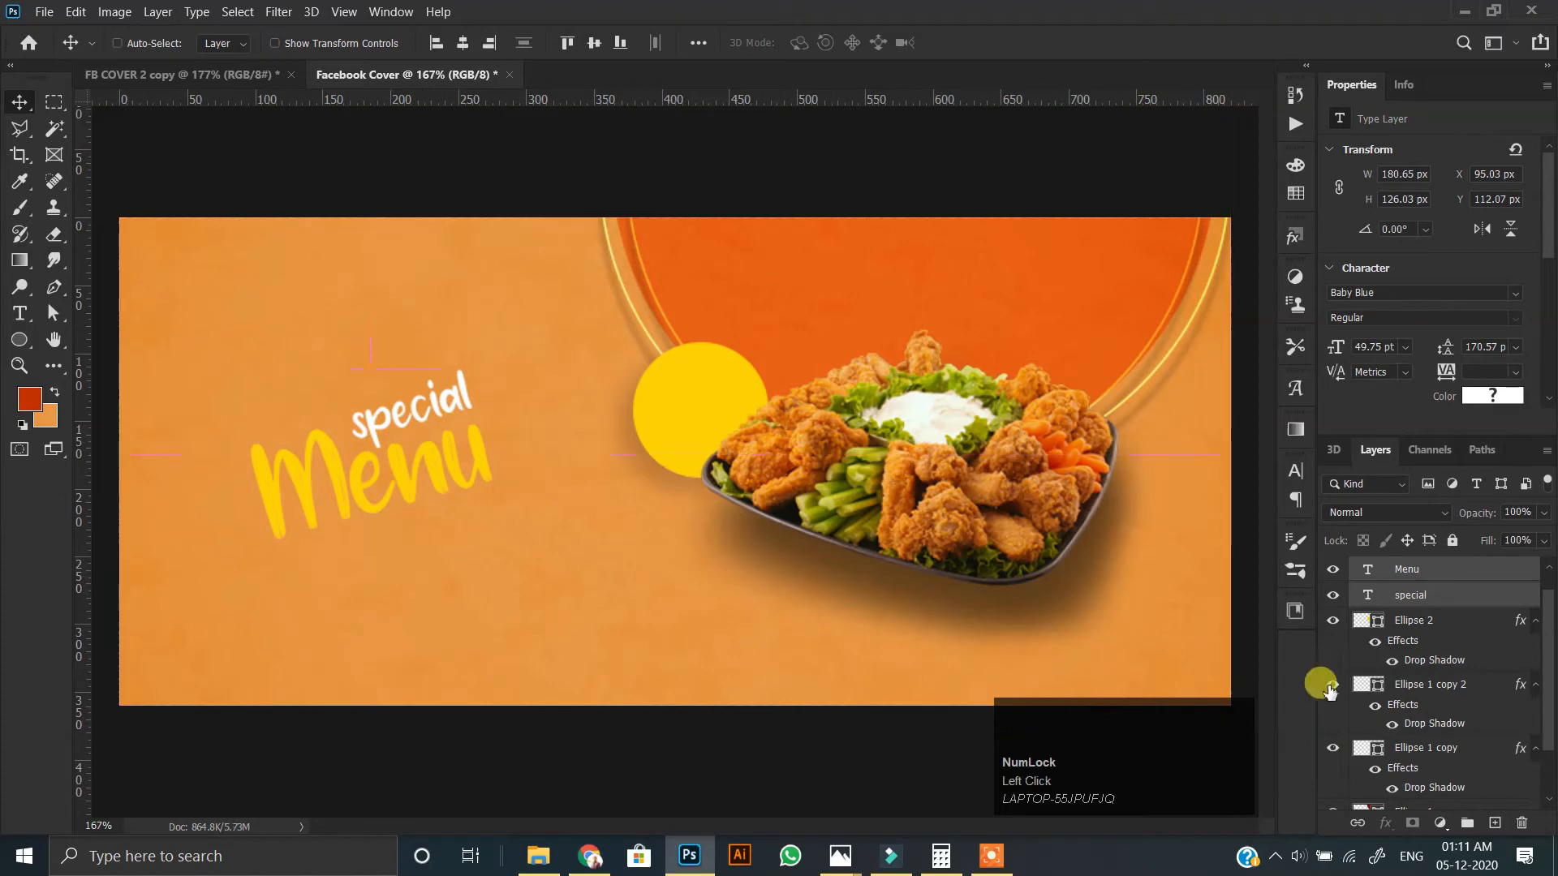
Fill the Background layer with a bright yellow-orange of hue 37°.
scroll(1428, 730, down, 2)
click(1421, 797)
click(54, 393)
click(29, 397)
mouse_move(1169, 464)
mouse_down()
mouse_move(1247, 480)
mouse_move(1246, 459)
mouse_up()
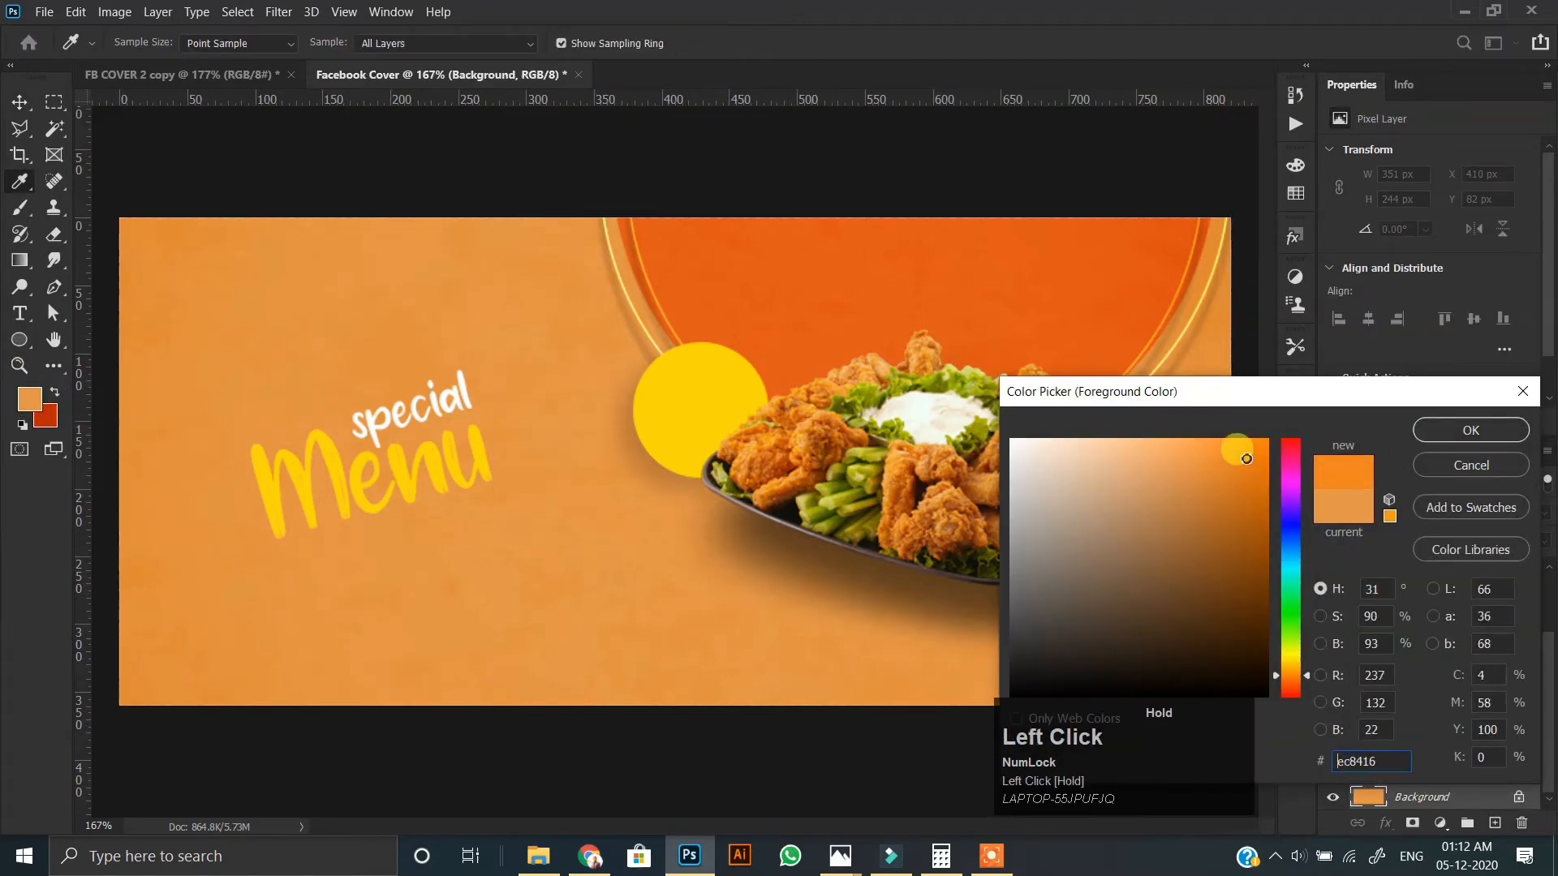
drag(1309, 675, 1308, 672)
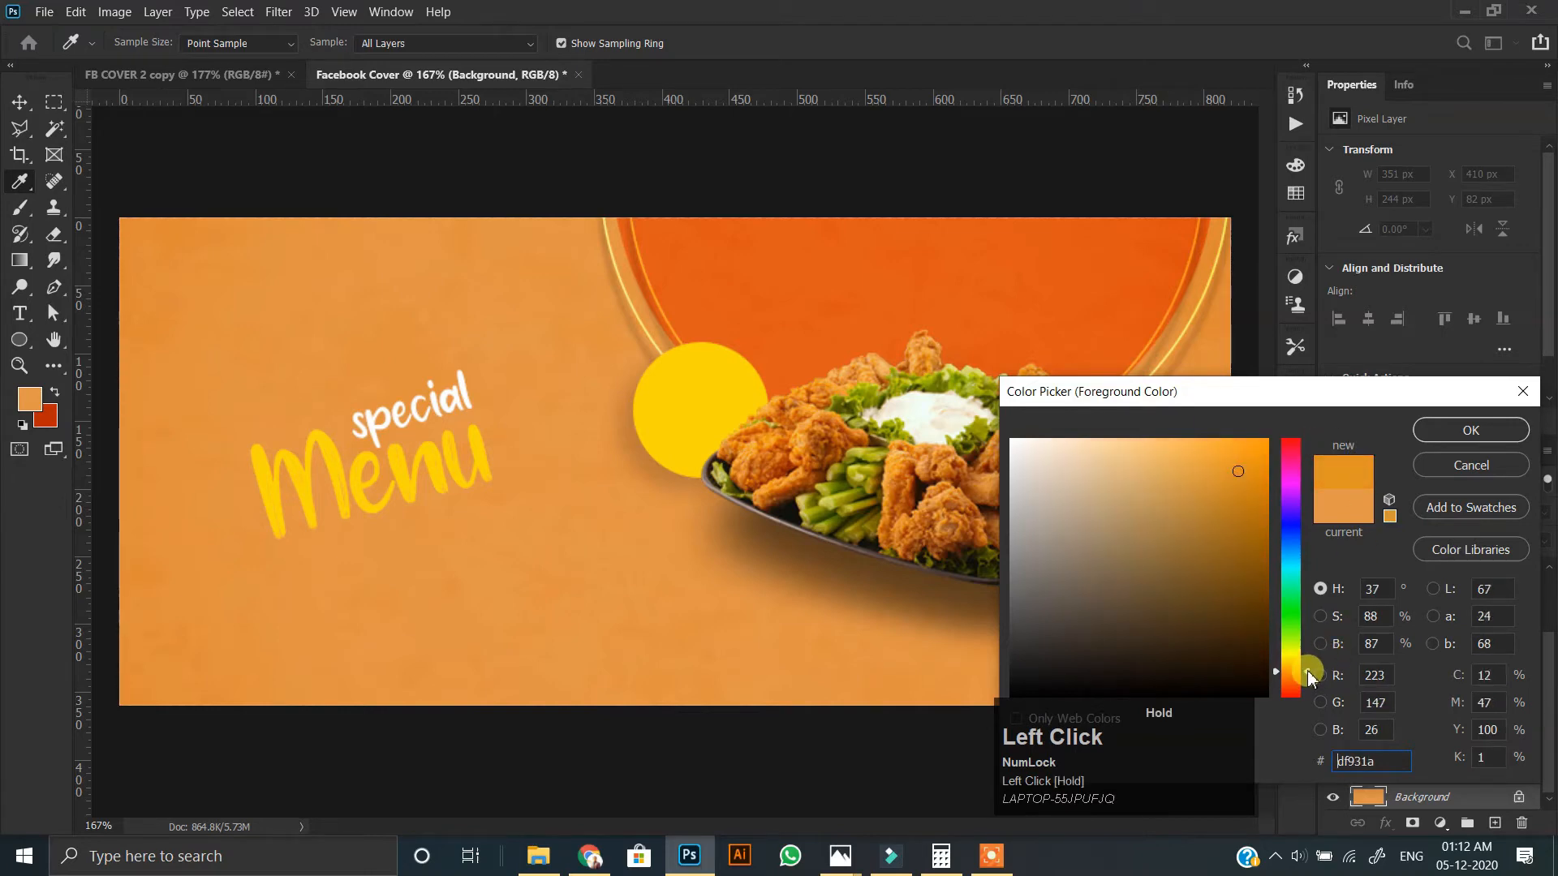
click(1449, 448)
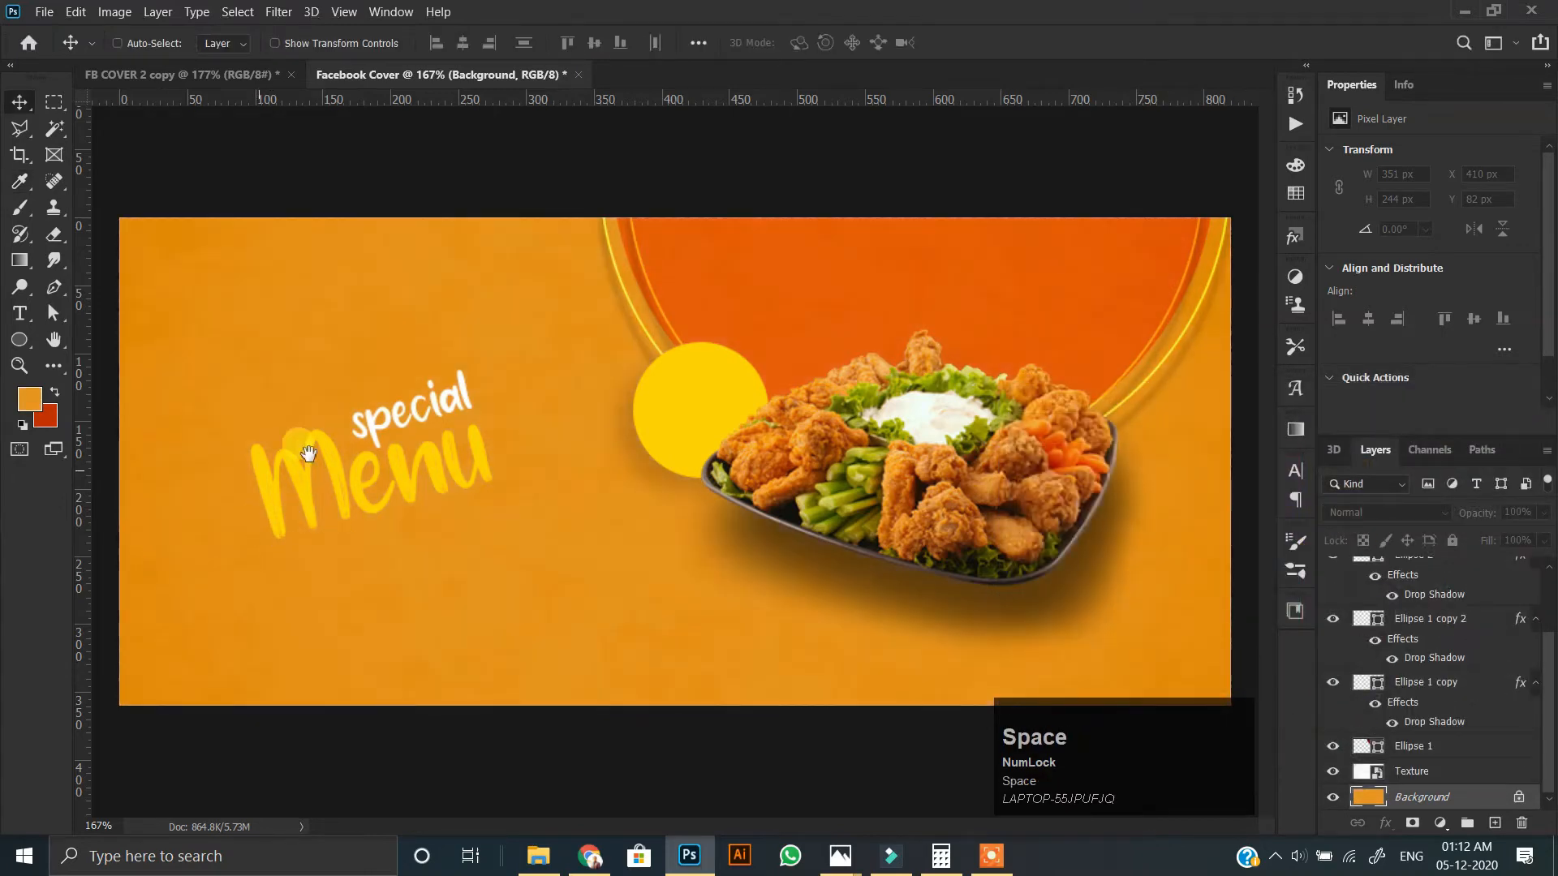
Refill the Background layer with a duller yellow-orange, about d28e23.
scroll(289, 347, up, 1)
drag(288, 348, 288, 422)
click(30, 399)
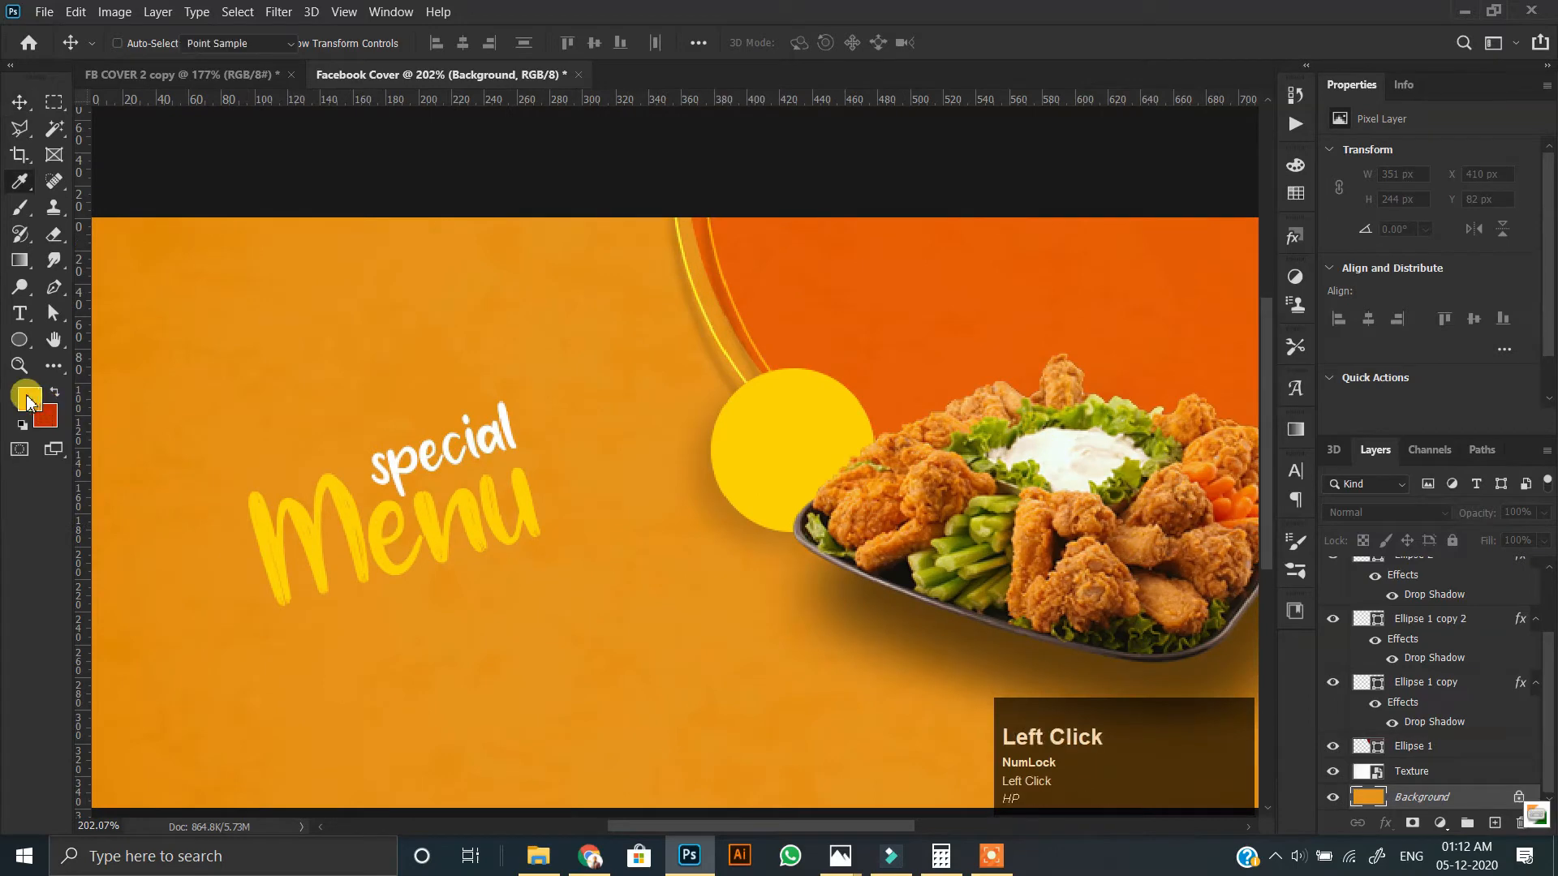
drag(1246, 462, 1228, 490)
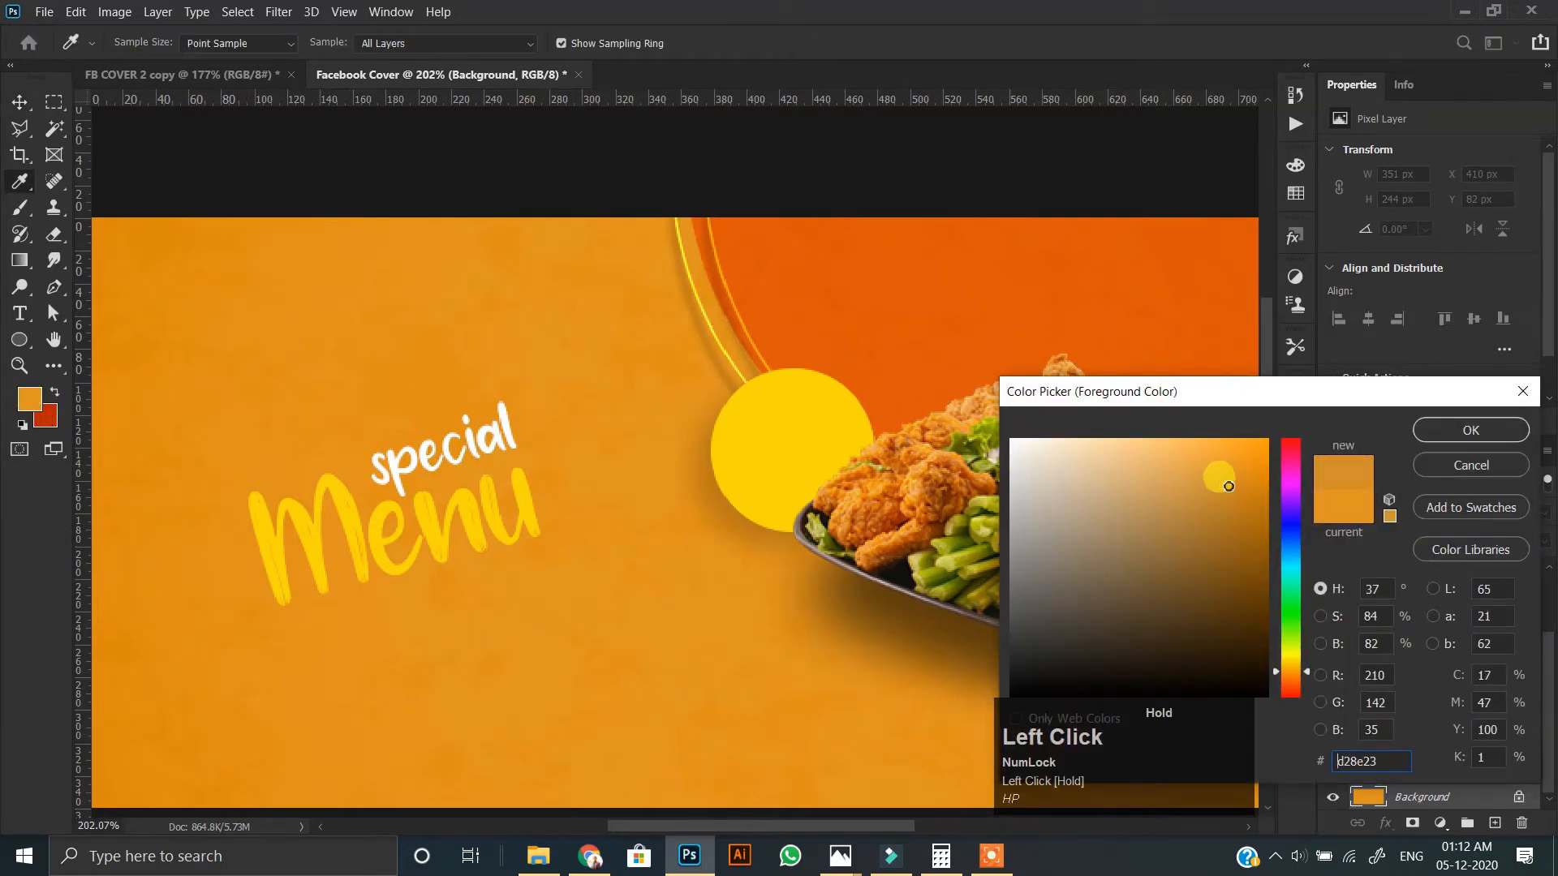
click(1471, 430)
key(alt+BackSpace)
scroll(532, 465, up, 1)
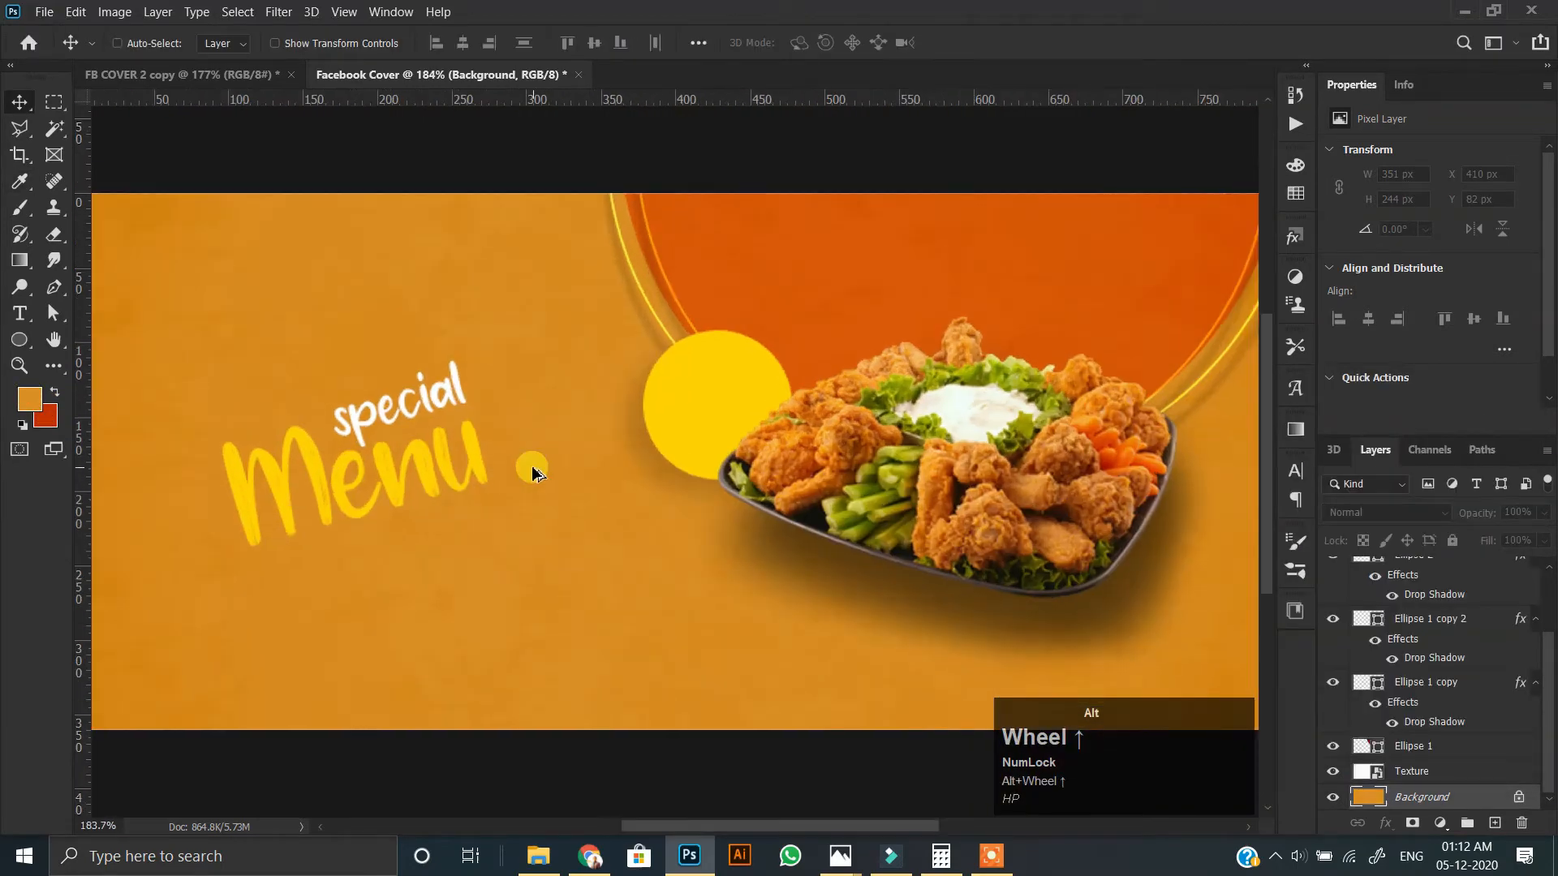
scroll(532, 466, down, 1)
Sample the orange d56418 from the FB COVER 2 copy background and fill the Facebook Cover's Background layer with it.
click(235, 74)
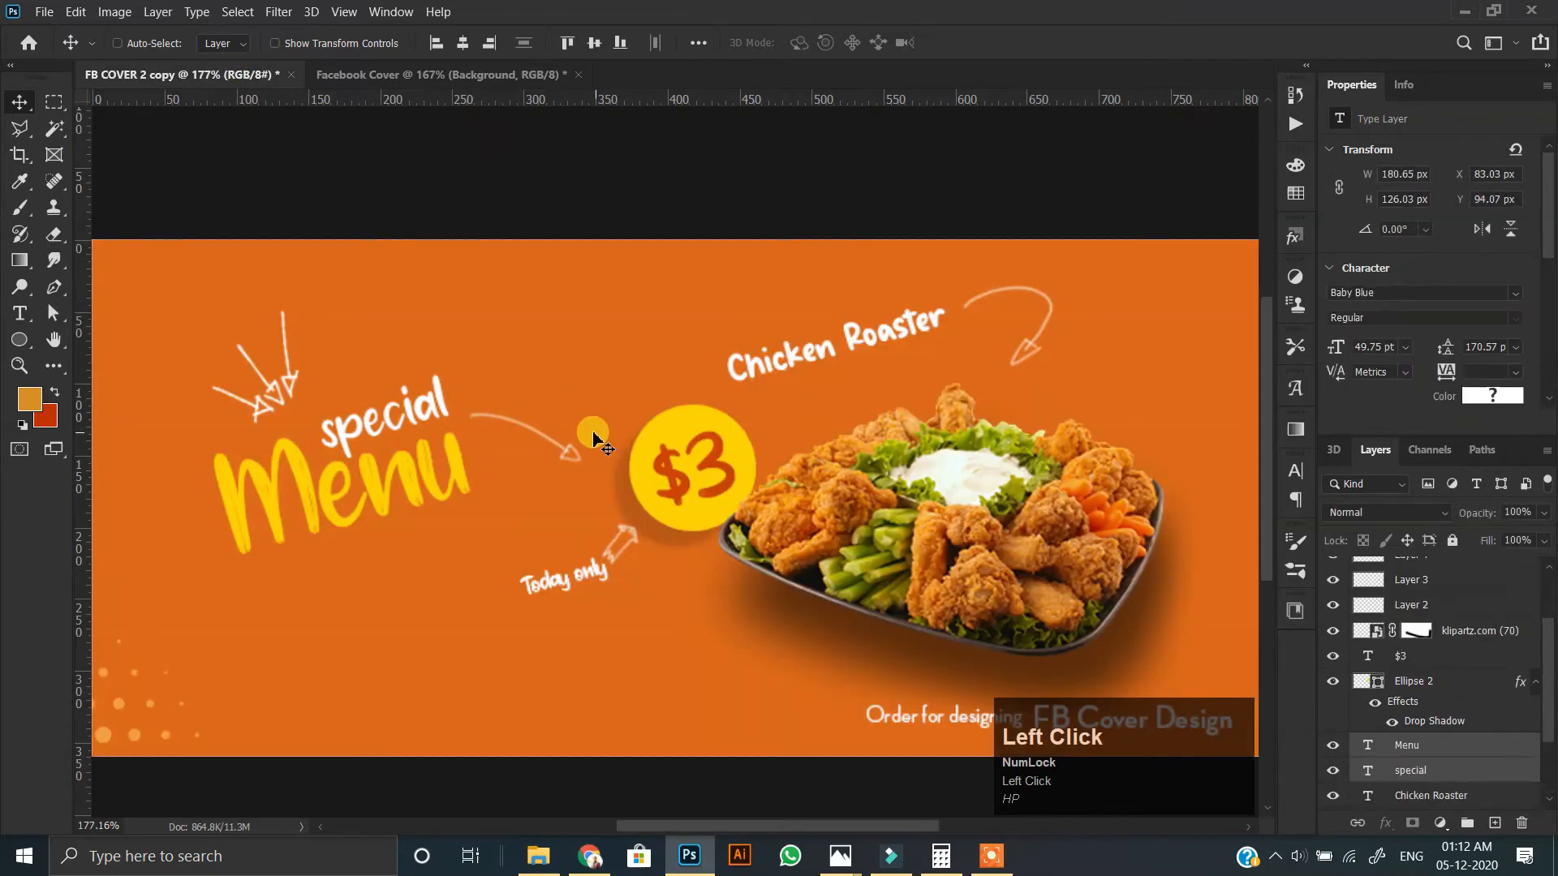
scroll(455, 507, down, 1)
click(29, 398)
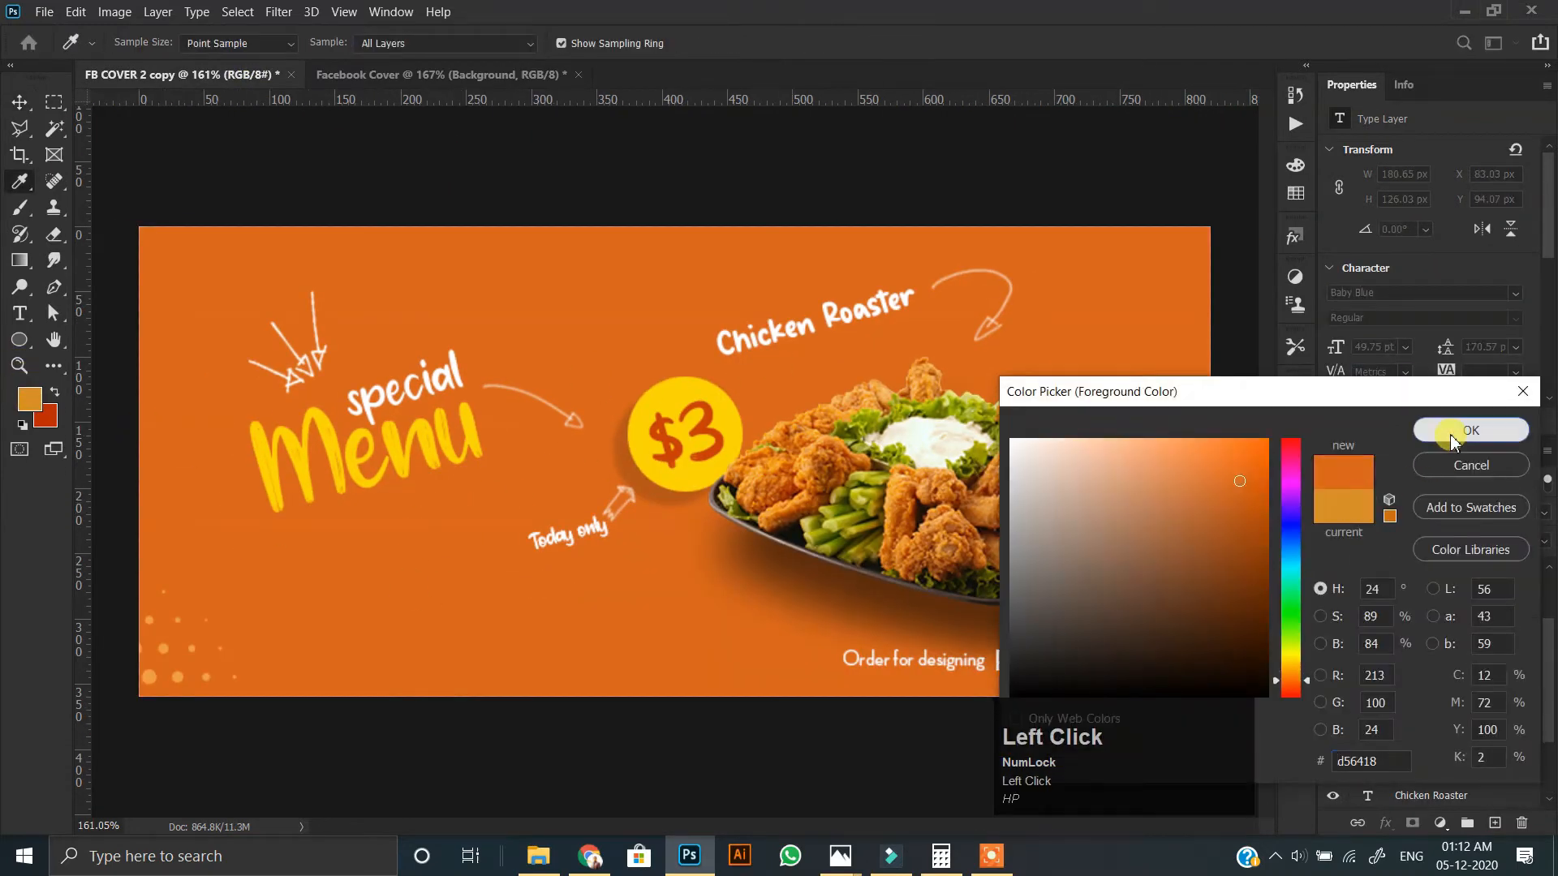
click(1452, 436)
click(503, 74)
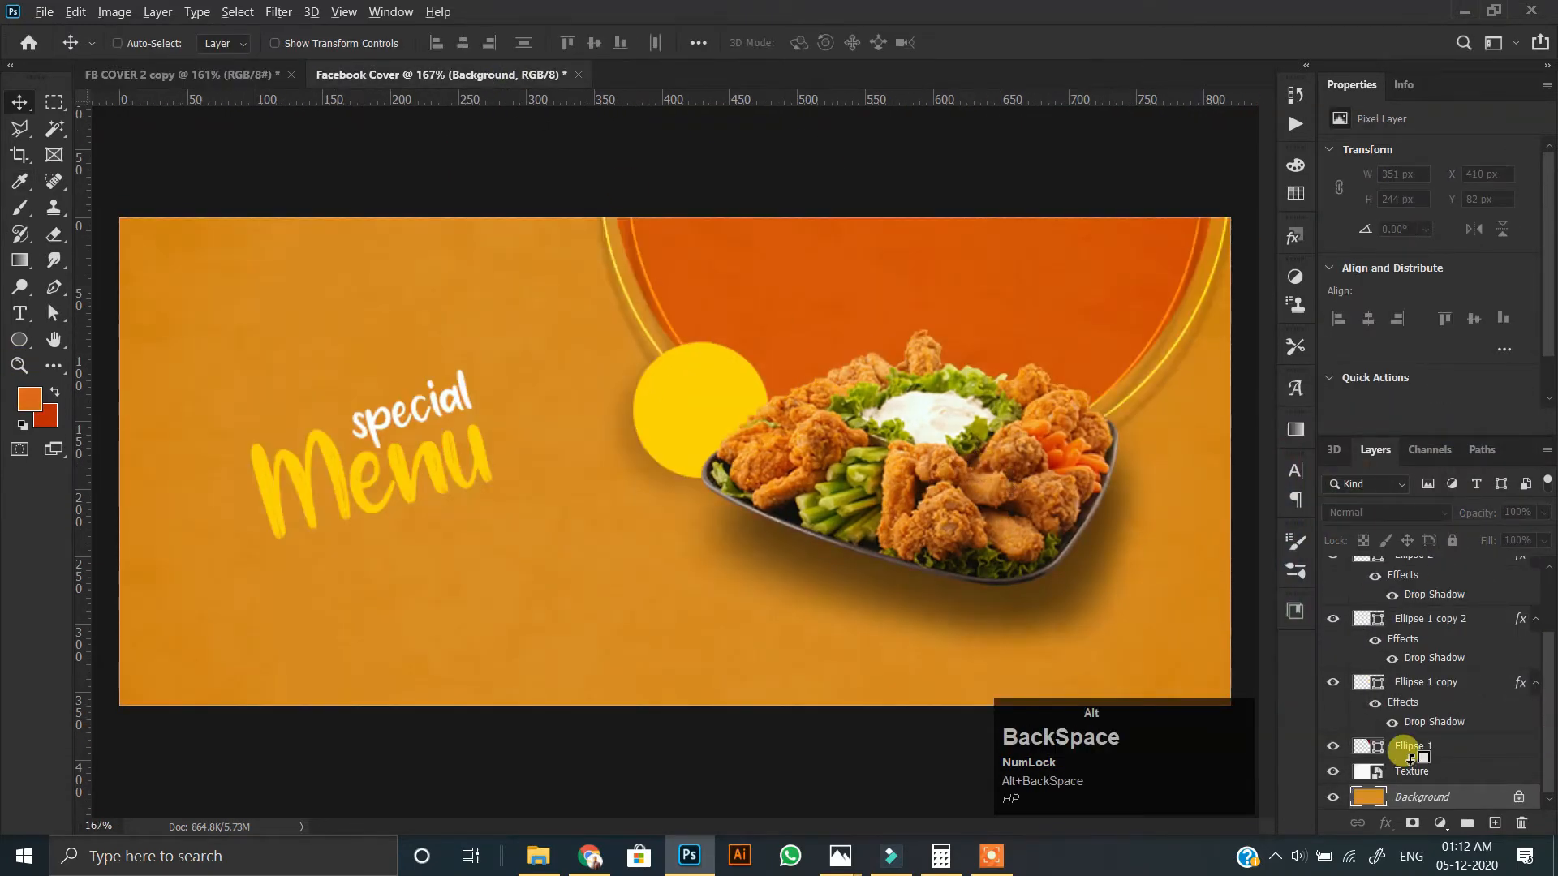
key(alt+BackSpace)
scroll(545, 459, up, 1)
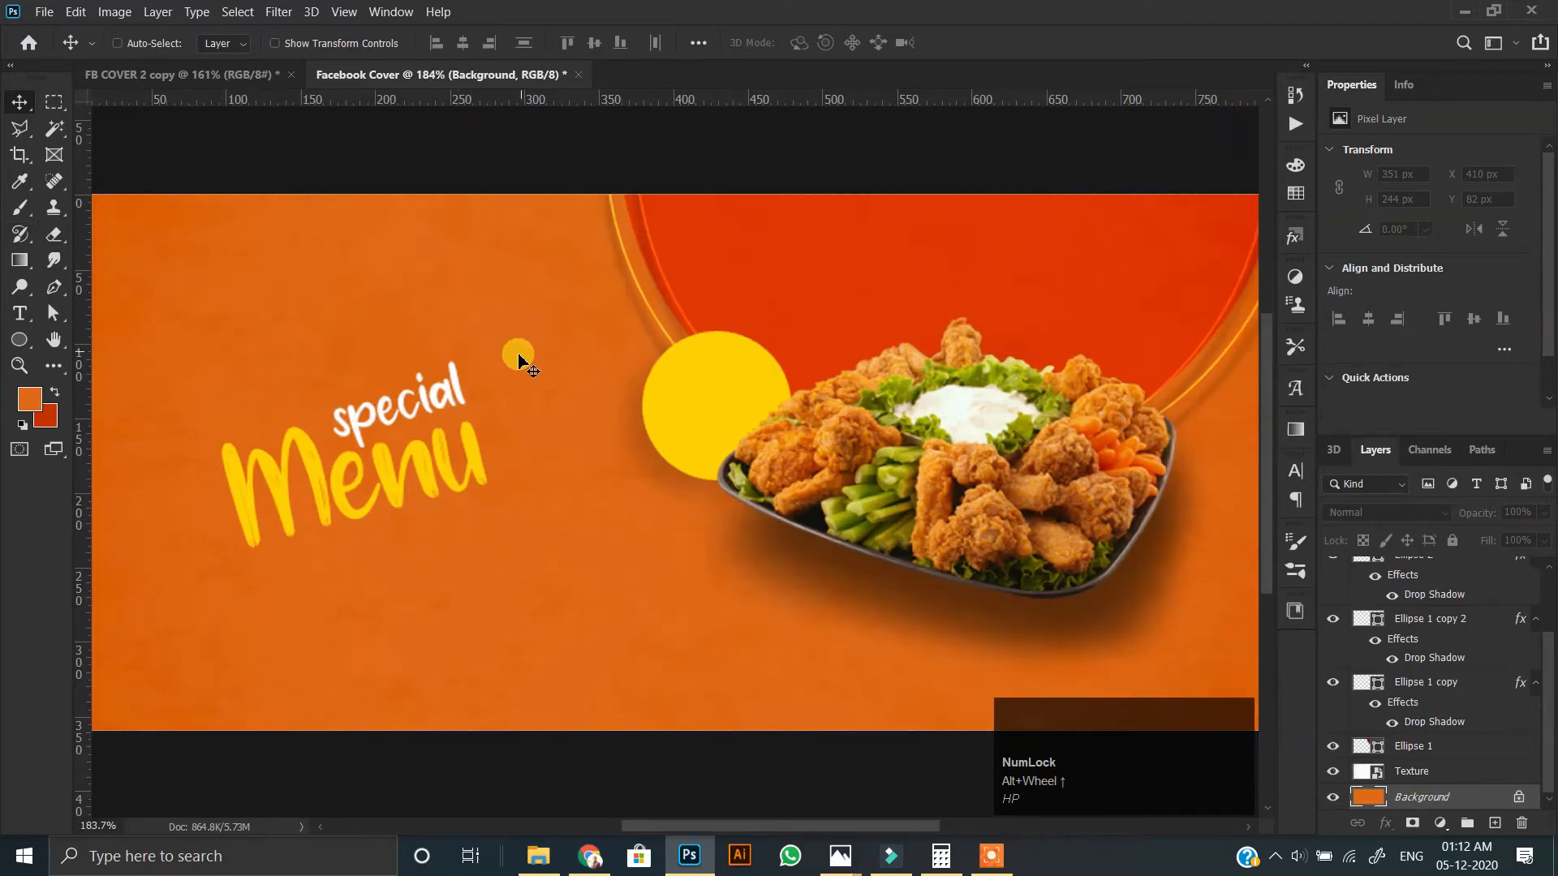
scroll(513, 341, down, 1)
Copy the "Chicken Roaster" text from FB COVER 2 copy into the Facebook Cover, just above the food platter.
click(181, 74)
click(455, 74)
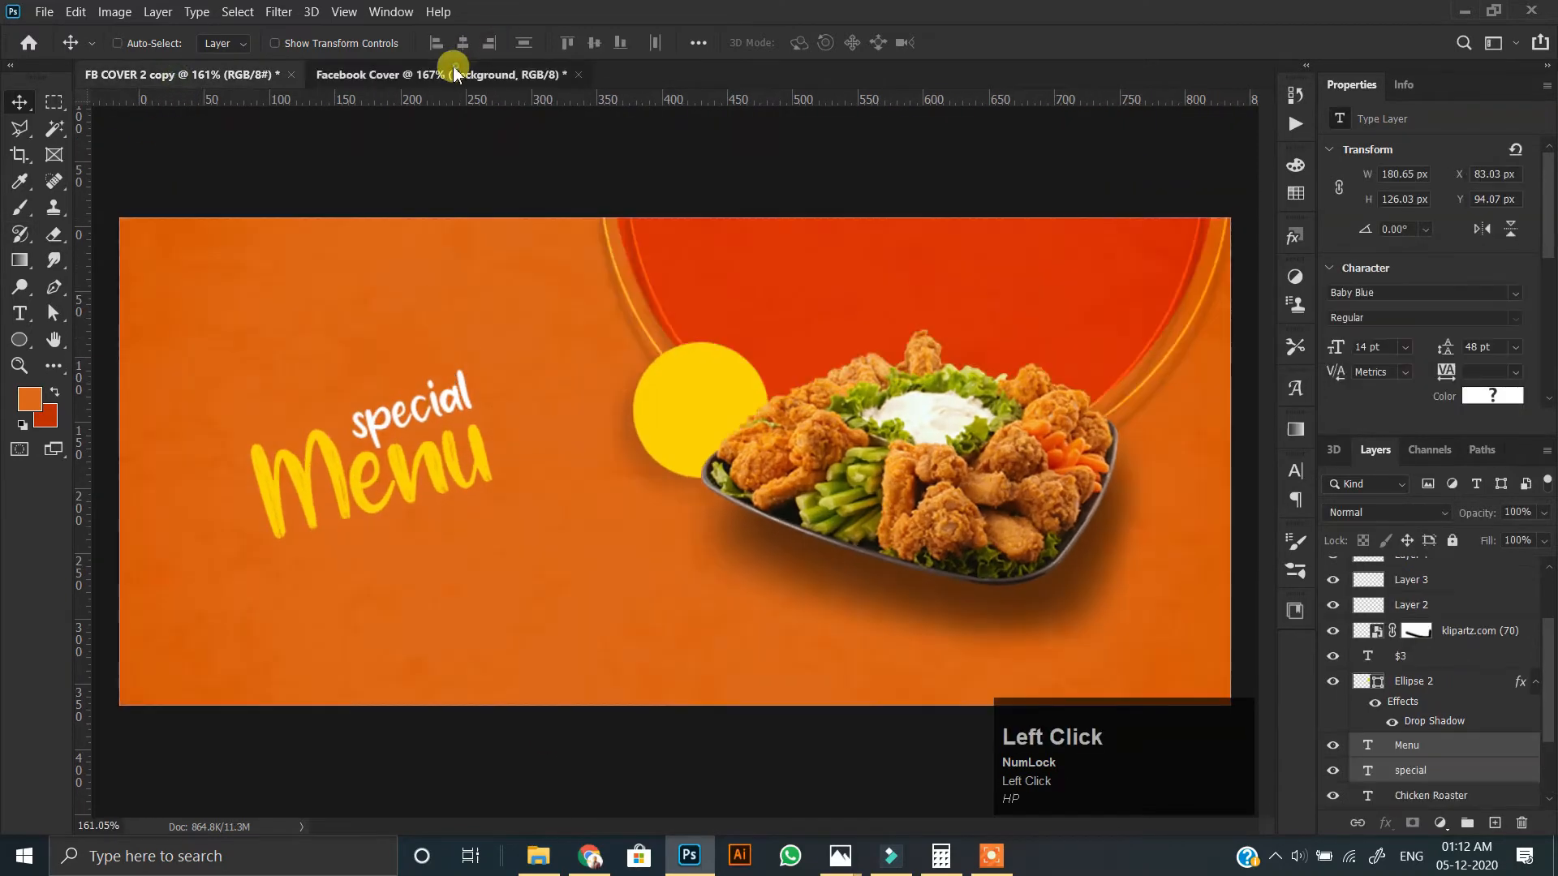
click(181, 75)
ctrl+click(771, 344)
drag(768, 345, 868, 322)
Copy the "$3" price text from FB COVER 2 copy into the Facebook Cover document.
click(175, 82)
ctrl+click(681, 438)
mouse_move(681, 438)
mouse_down()
mouse_move(463, 104)
mouse_move(480, 190)
mouse_move(661, 430)
mouse_up()
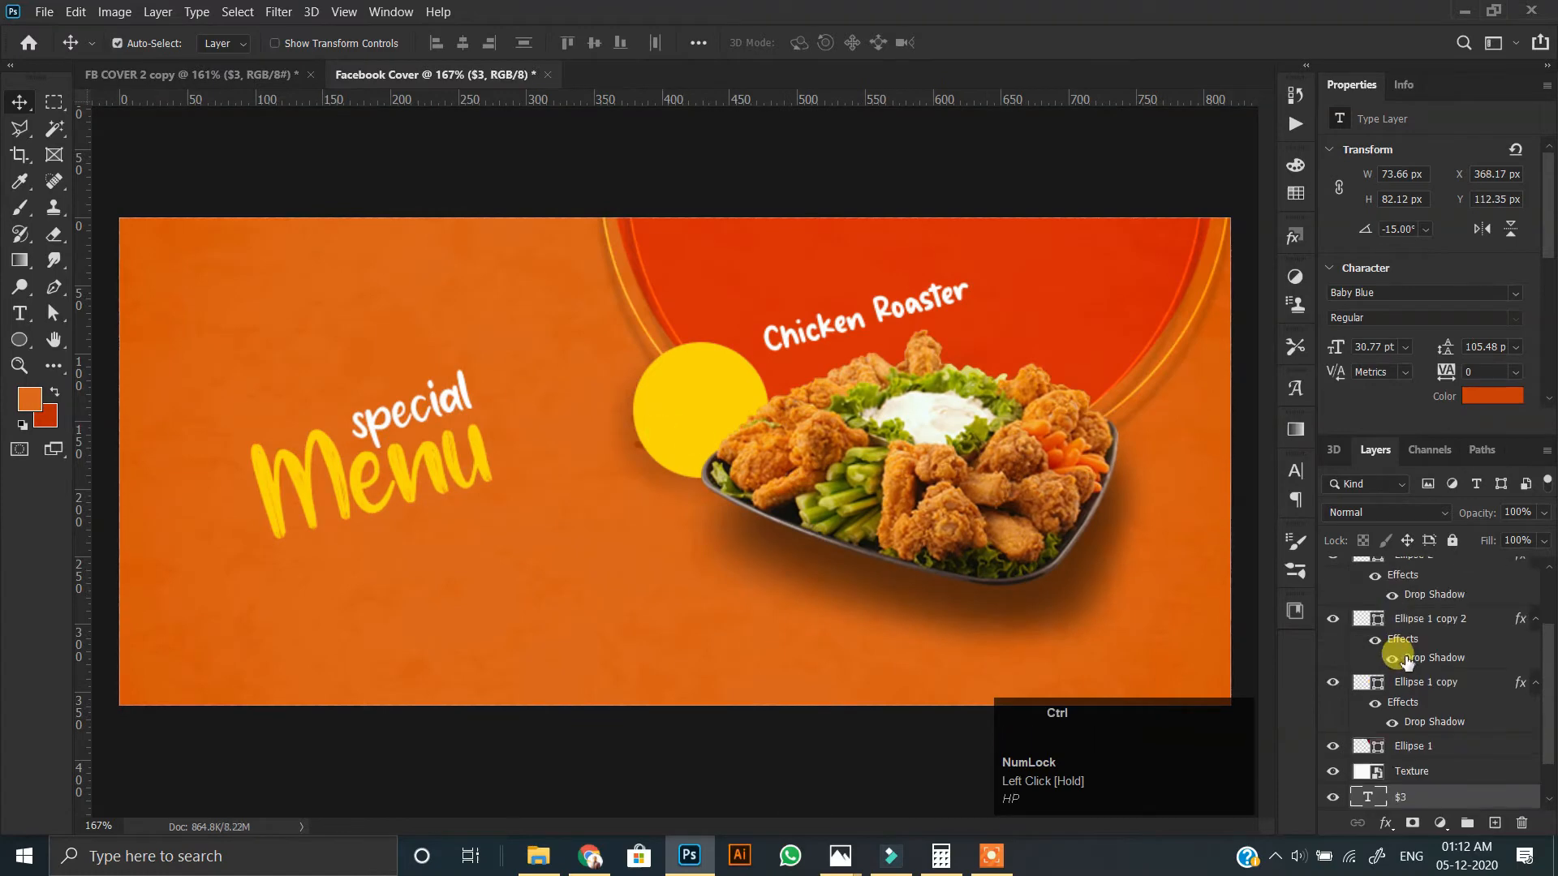
Raise the "$3" layer directly above the yellow circle's layer and centre the text on the circle.
key(ctrl+])
key(ctrl+])
key(ctrl+])
key(ctrl+])
key(ctrl+])
key(ctrl+])
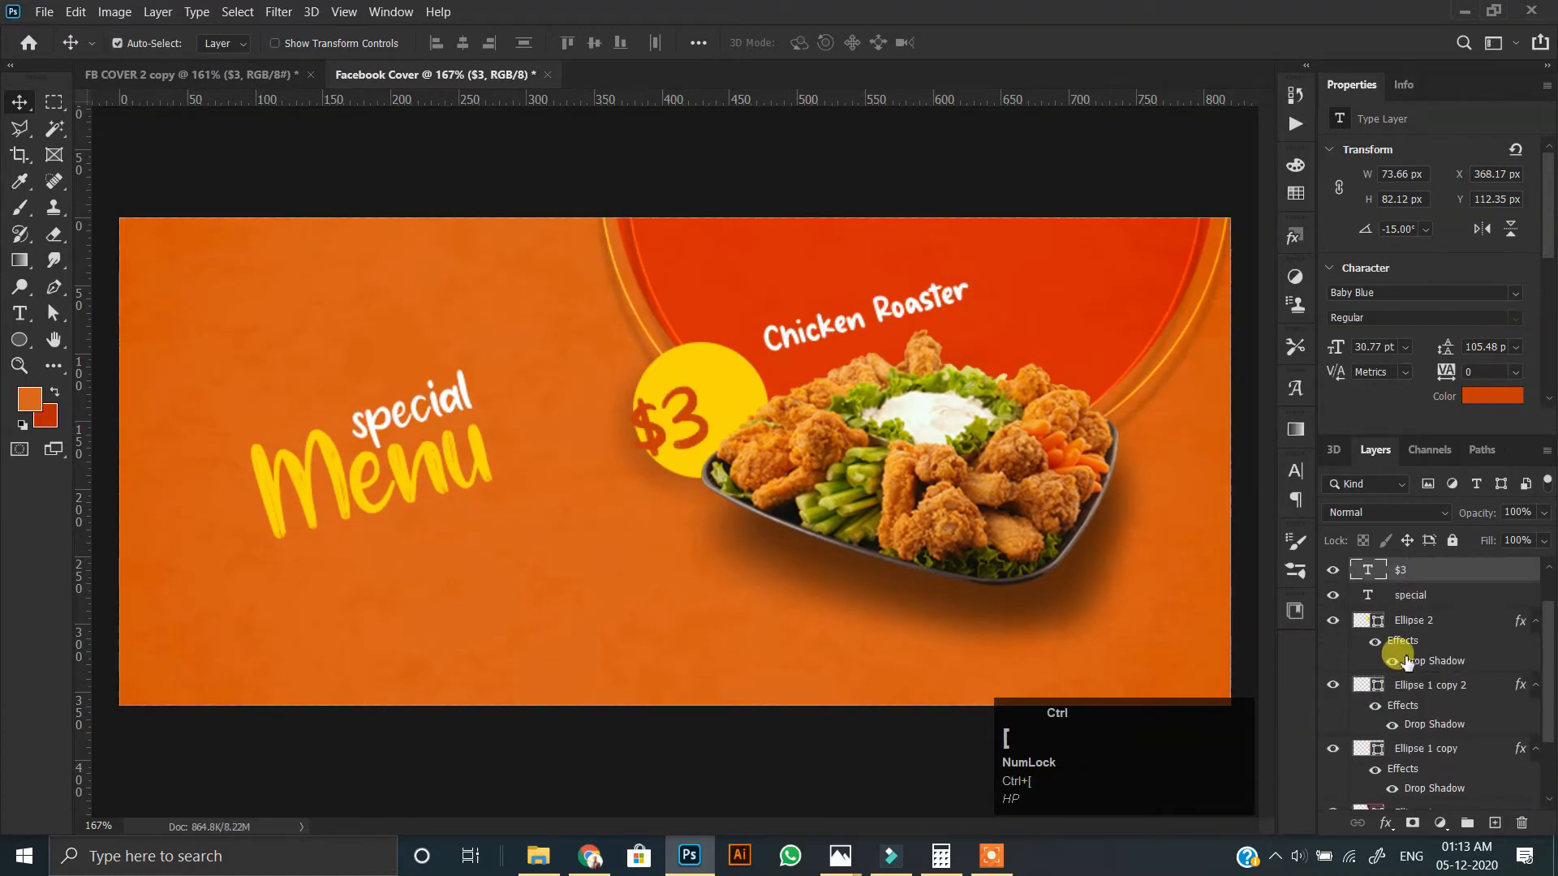
key(ctrl+bracketleft)
drag(675, 415, 703, 403)
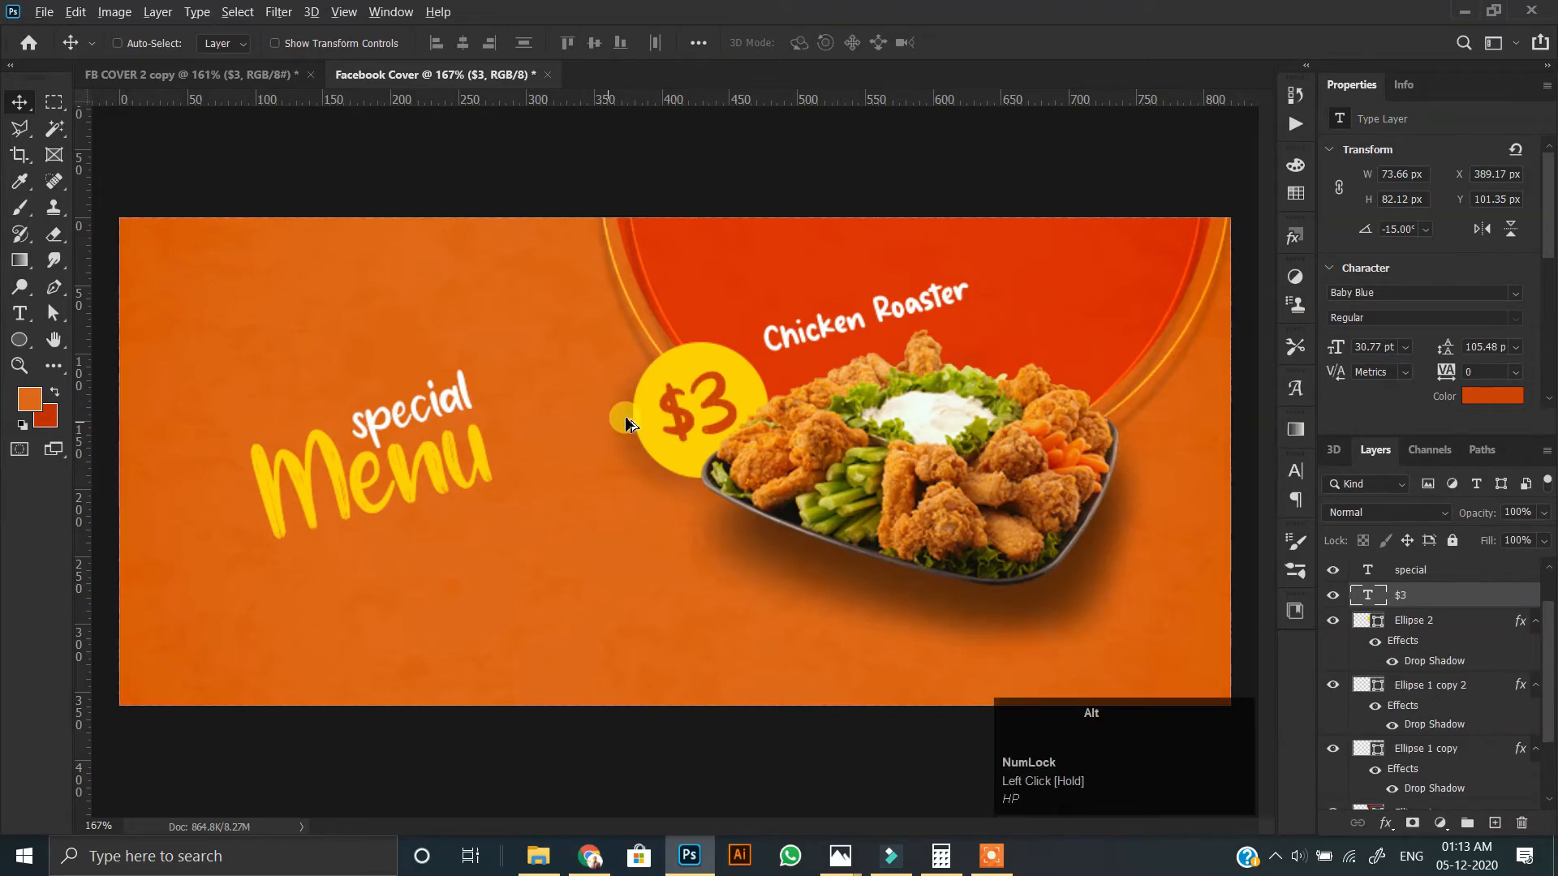
Copy the "Today only" text from FB COVER 2 copy into the Facebook Cover, below and left of the yellow circle.
click(232, 75)
drag(545, 541, 605, 533)
scroll(718, 377, down, 1)
scroll(122, 369, up, 1)
scroll(1429, 632, up, 1)
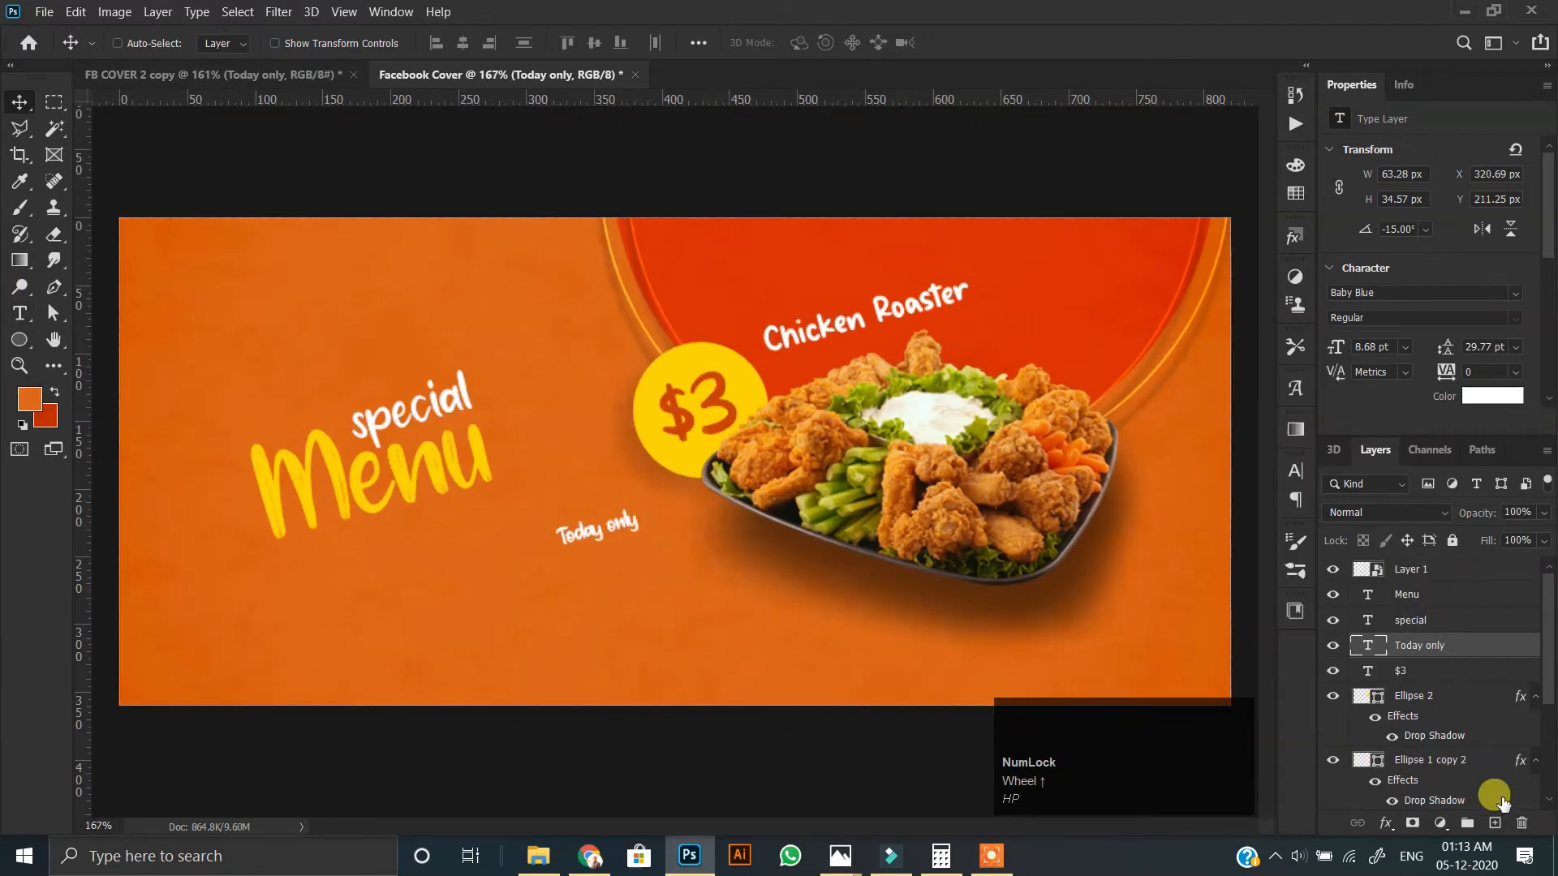
Add a new layer above "Today only" and try stamping the 125 px triple-arrow brush in orange near "special".
click(1495, 822)
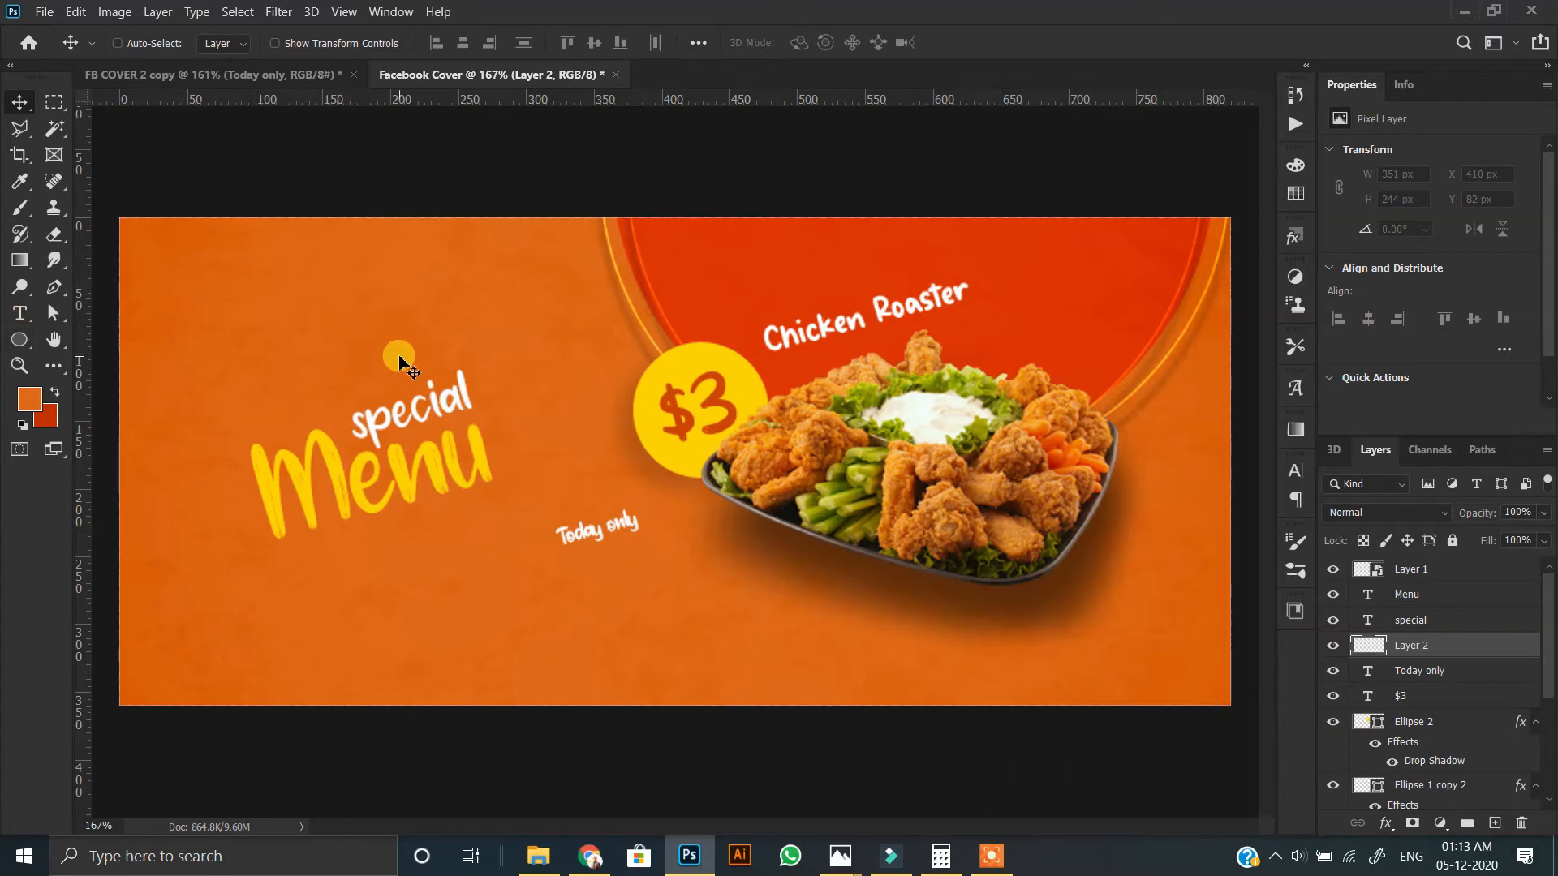
click(19, 207)
right_click(267, 262)
click(355, 418)
click(215, 221)
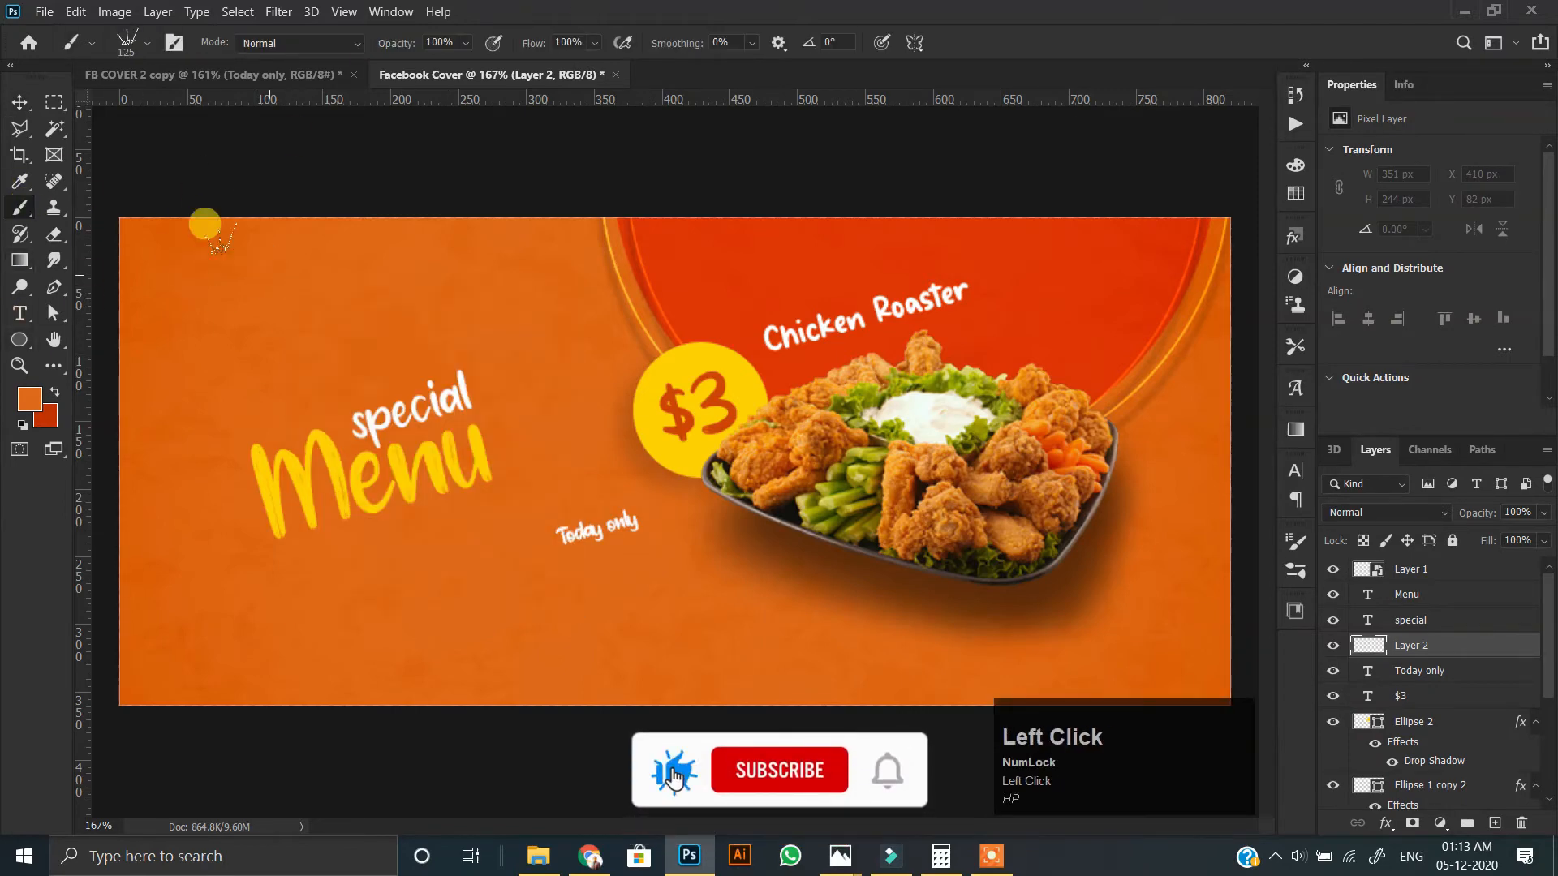
key(ctrl+z)
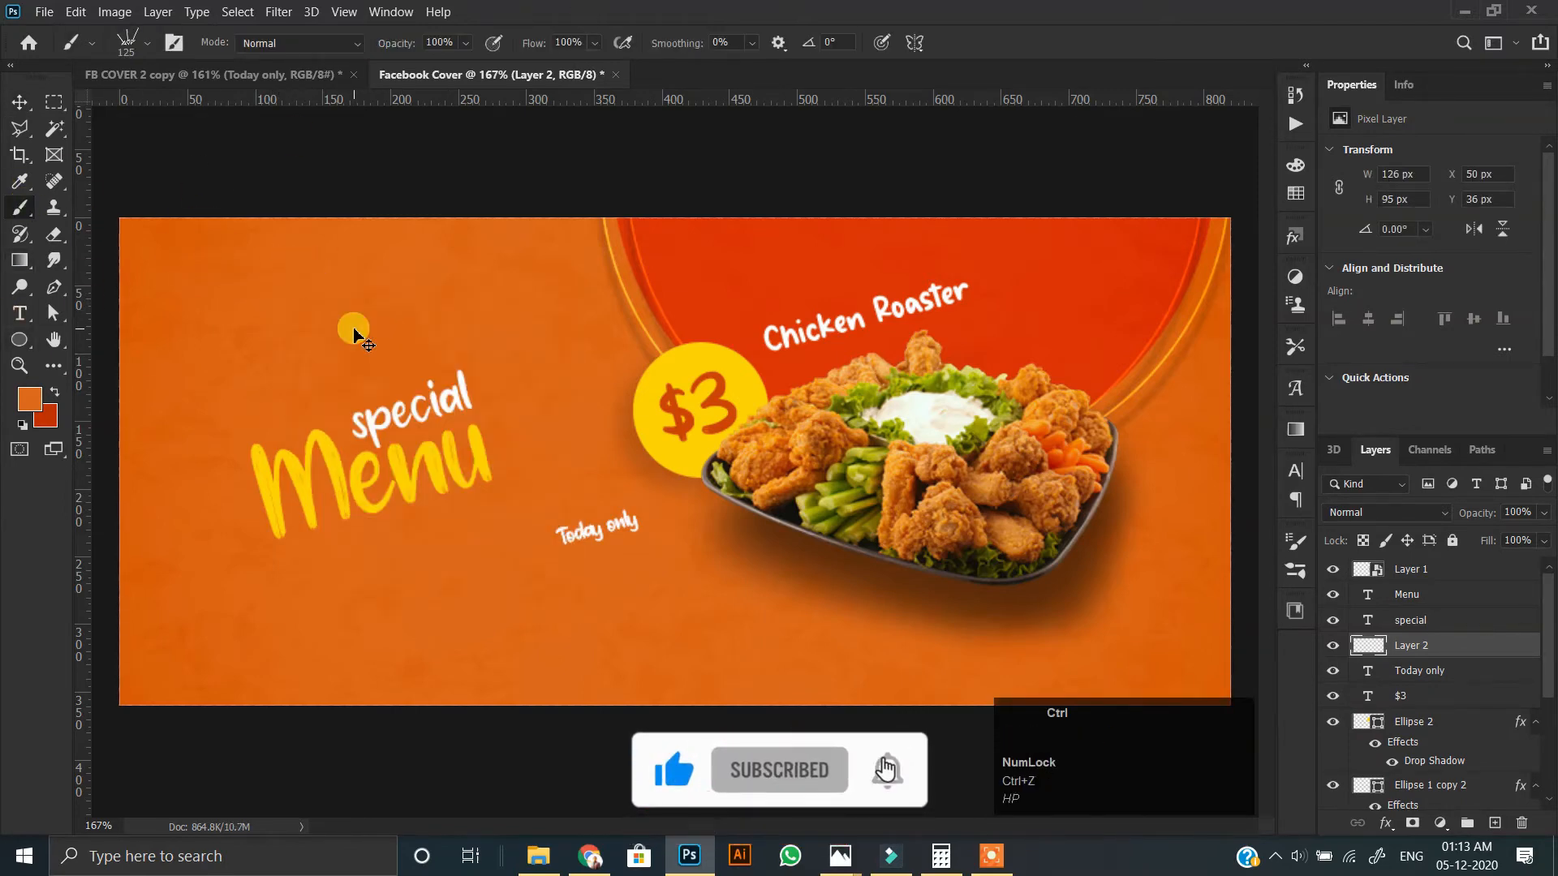
Stamp the triple arrows in white and transform them to about 61 × 68 px above "Menu", left of "special".
click(29, 398)
click(1012, 451)
click(1467, 430)
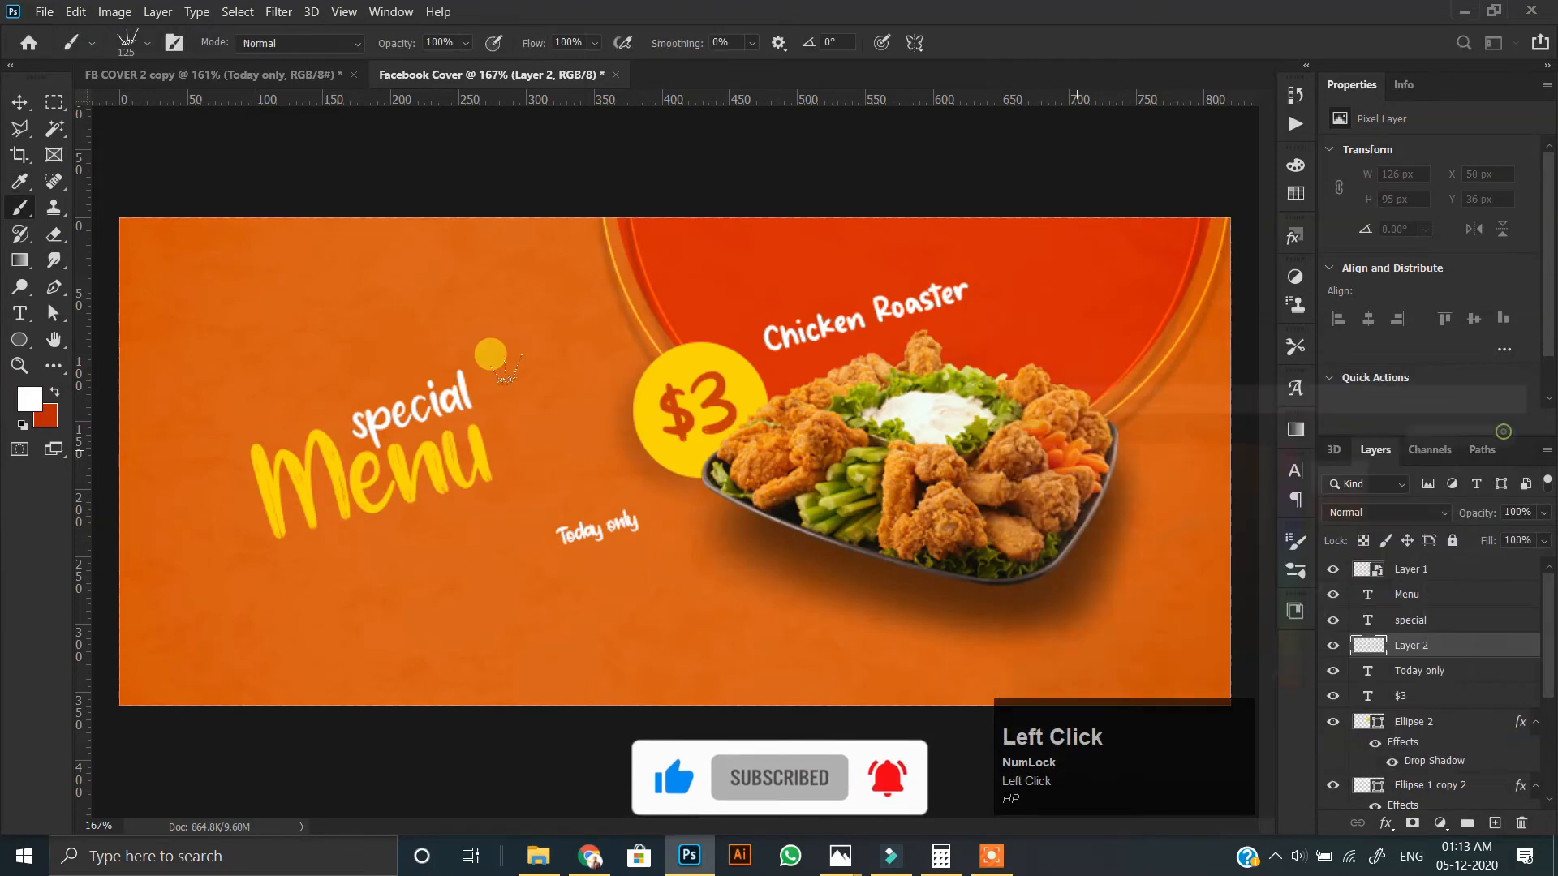
key(ctrl+t)
mouse_move(284, 400)
mouse_down()
mouse_move(281, 341)
mouse_move(313, 365)
mouse_move(297, 337)
mouse_move(296, 366)
mouse_up()
key(Return)
On a new layer, stamp the 60 px curved-arrow brush after "special" and rotate it to point at the yellow $3 circle.
right_click(459, 310)
click(702, 13)
click(1494, 825)
right_click(556, 307)
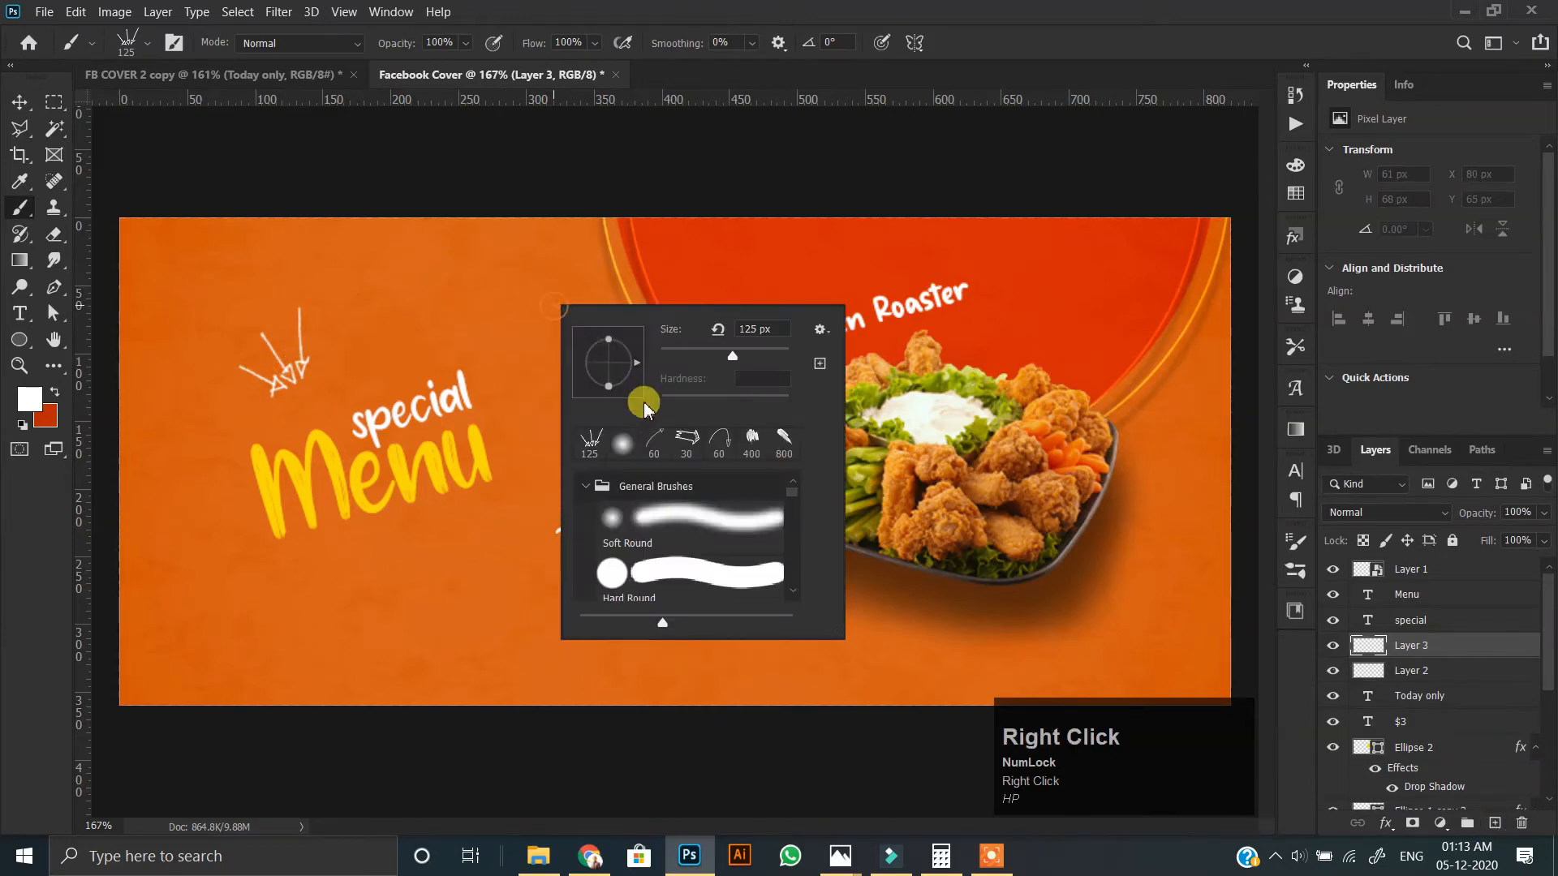
double_click(654, 446)
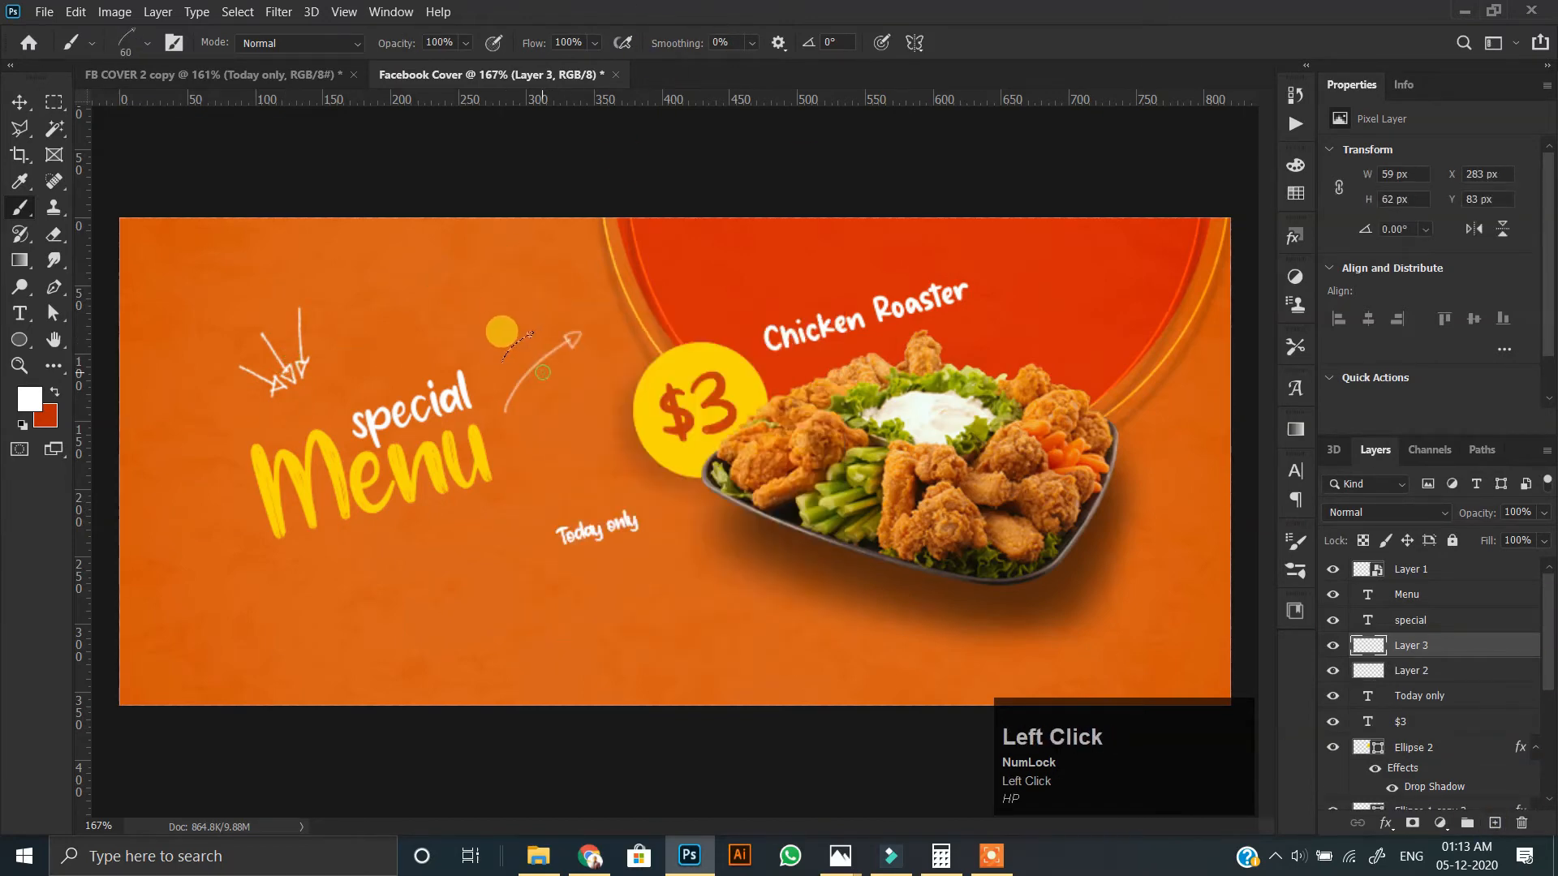
key(ctrl+t)
drag(597, 322, 556, 408)
double_click(542, 400)
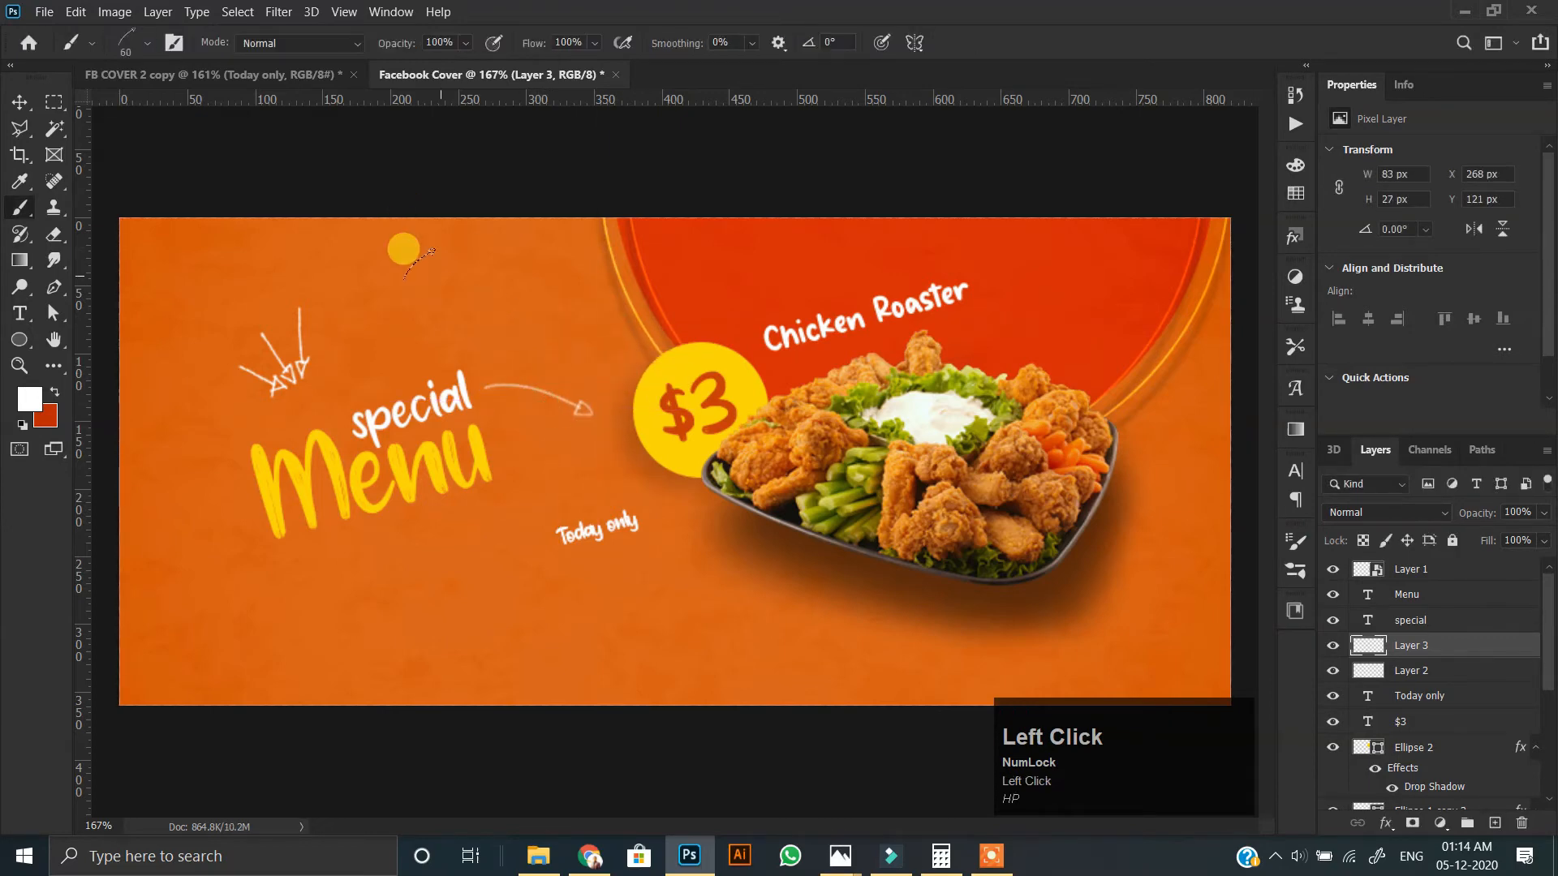
On a new layer, stamp the 60 px hooked-arrow brush beside "Chicken Roaster" and rotate it to point down at the platter.
right_click(543, 326)
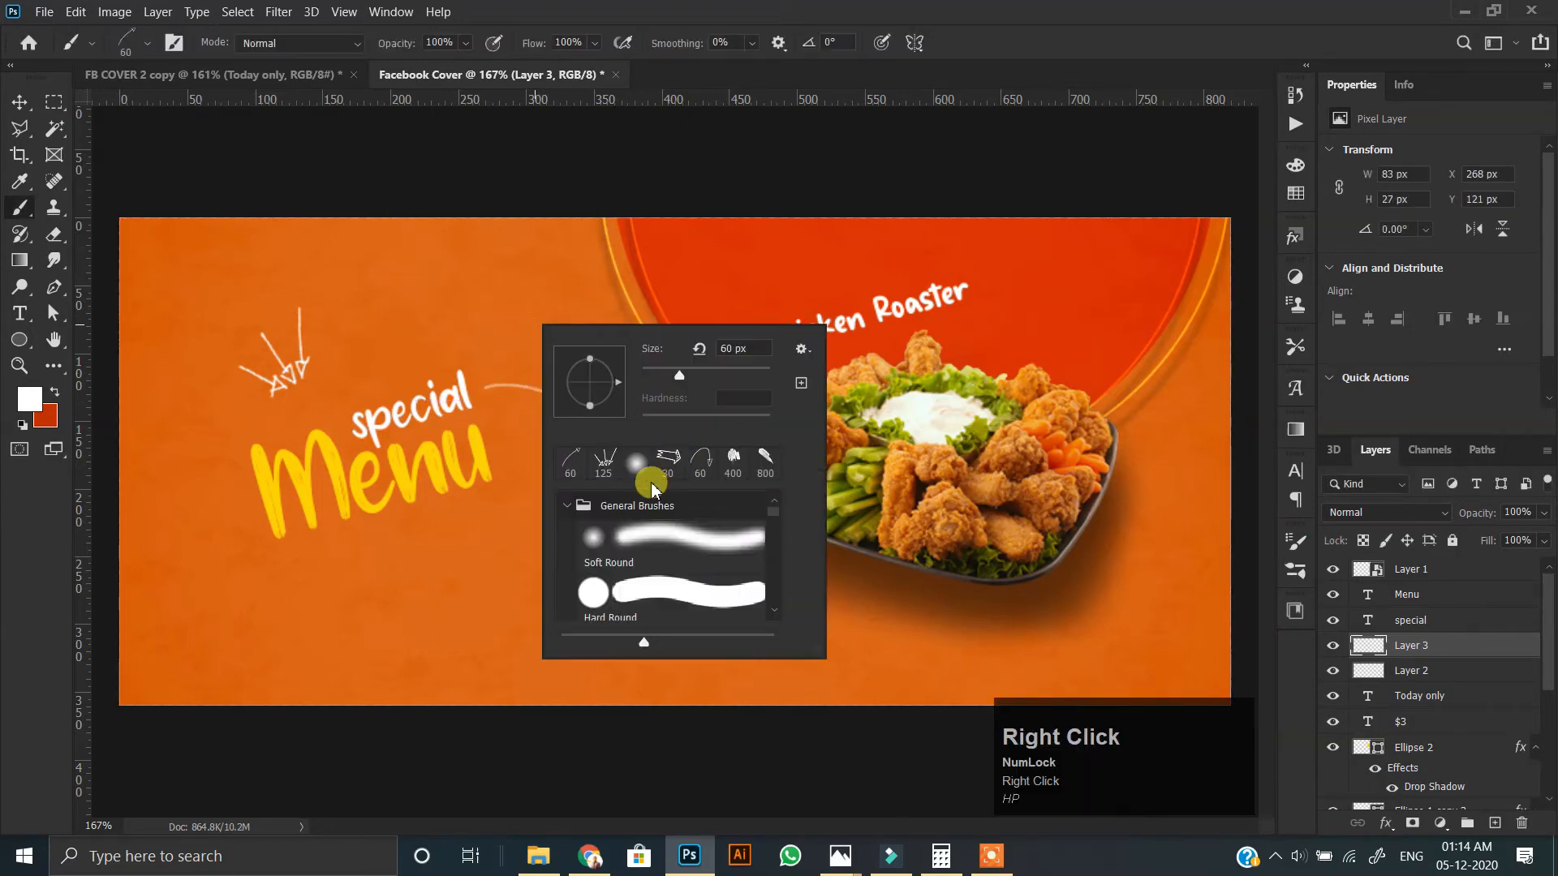
click(695, 458)
click(737, 79)
scroll(976, 376, up, 1)
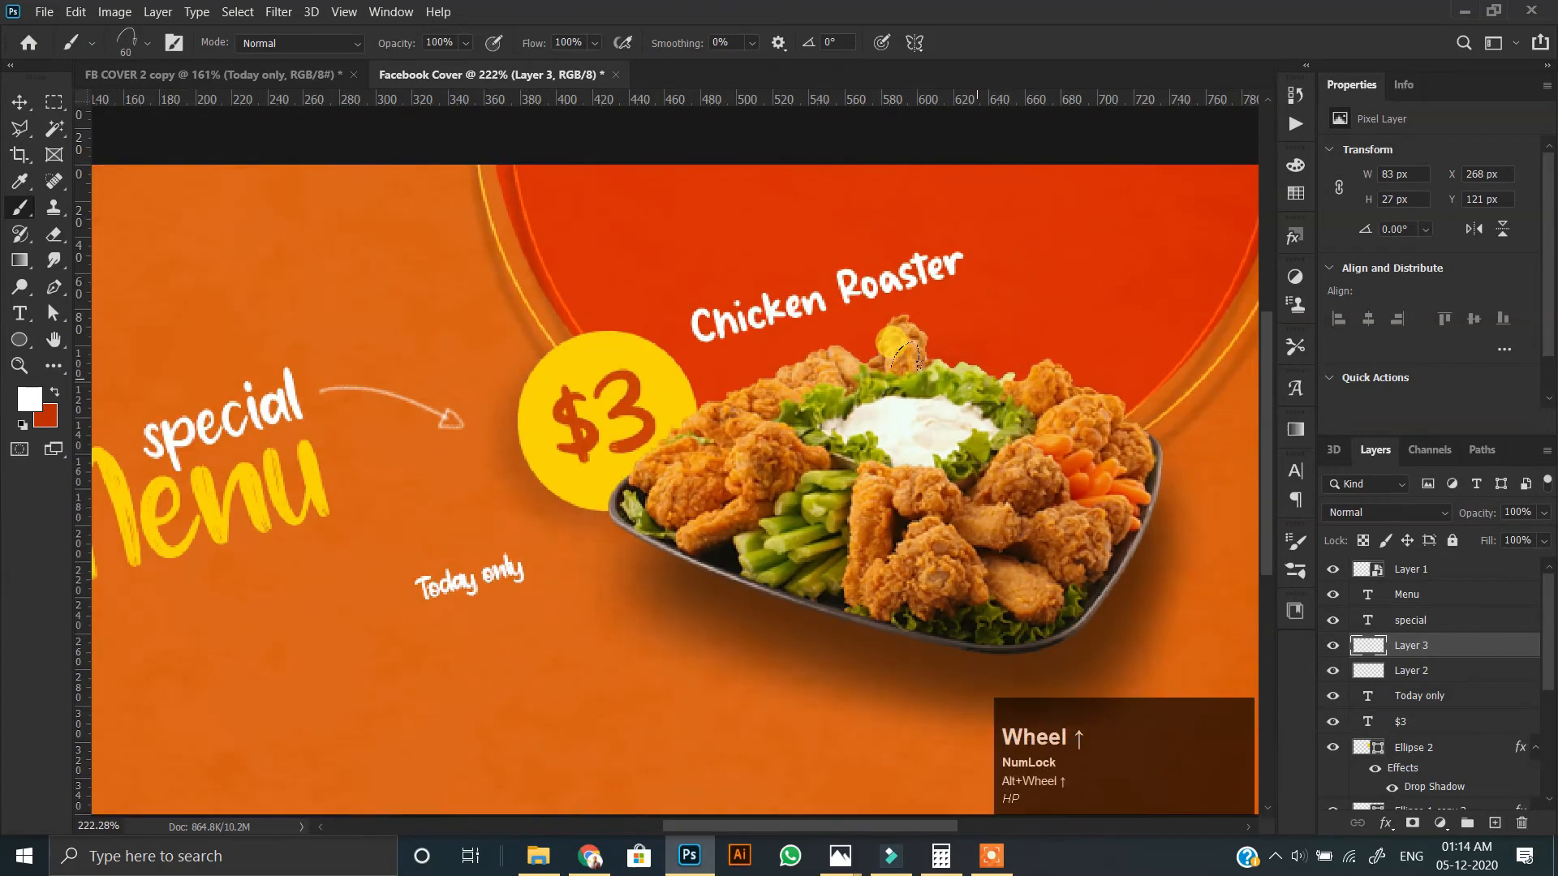
key(space)
drag(906, 357, 698, 467)
click(1494, 824)
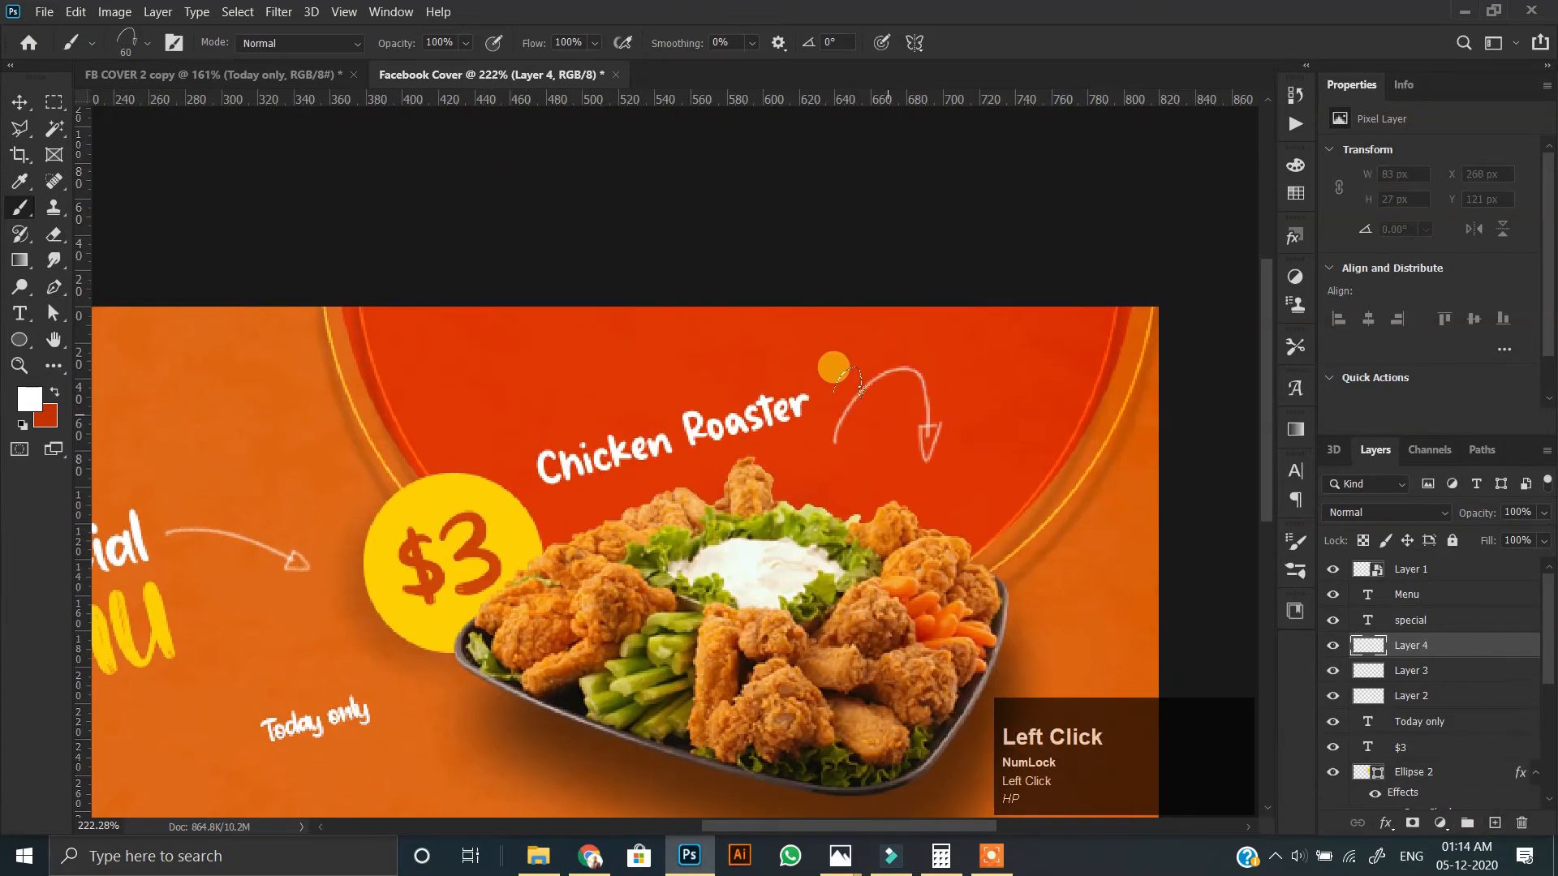
drag(974, 356, 983, 423)
double_click(894, 427)
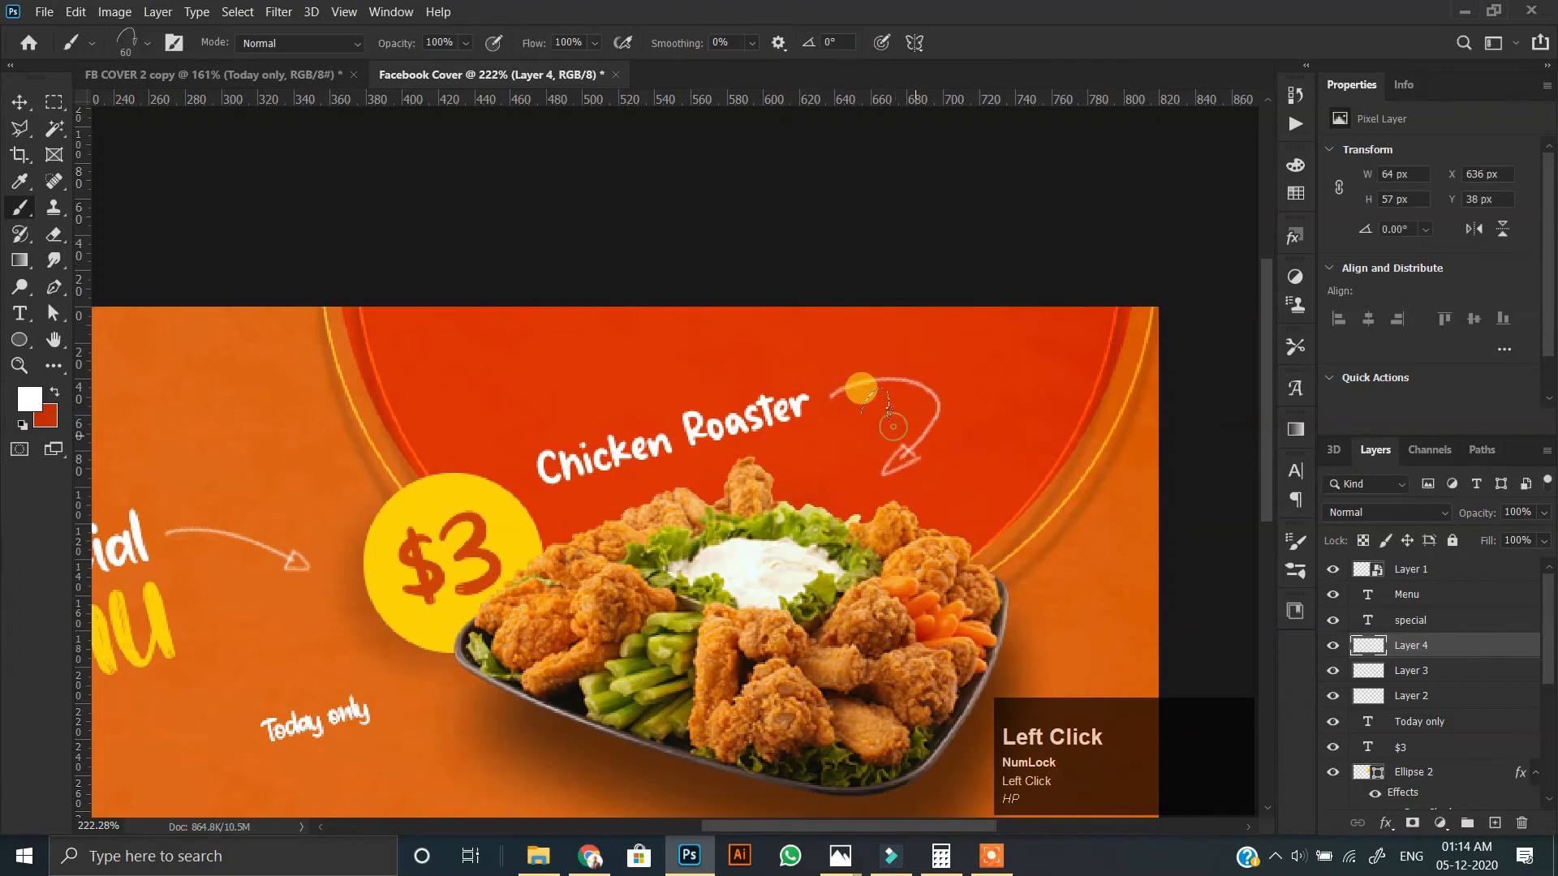
Choose the 30 px outlined-arrow brush.
scroll(584, 421, down, 5)
right_click(438, 454)
click(605, 617)
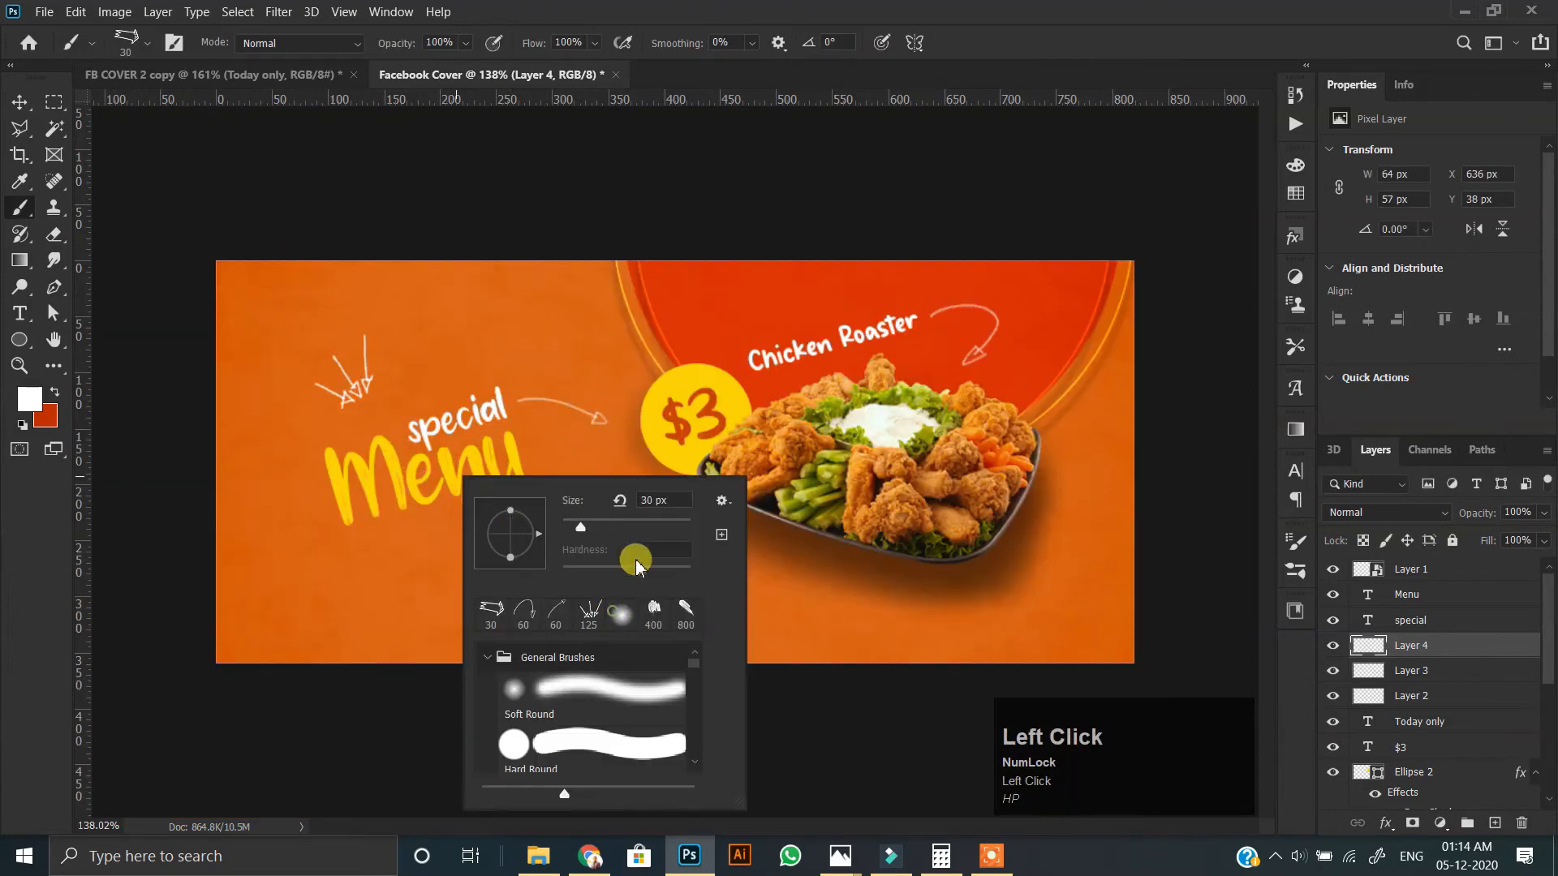
scroll(591, 474, up, 2)
scroll(591, 475, up, 2)
key(ctrl+t)
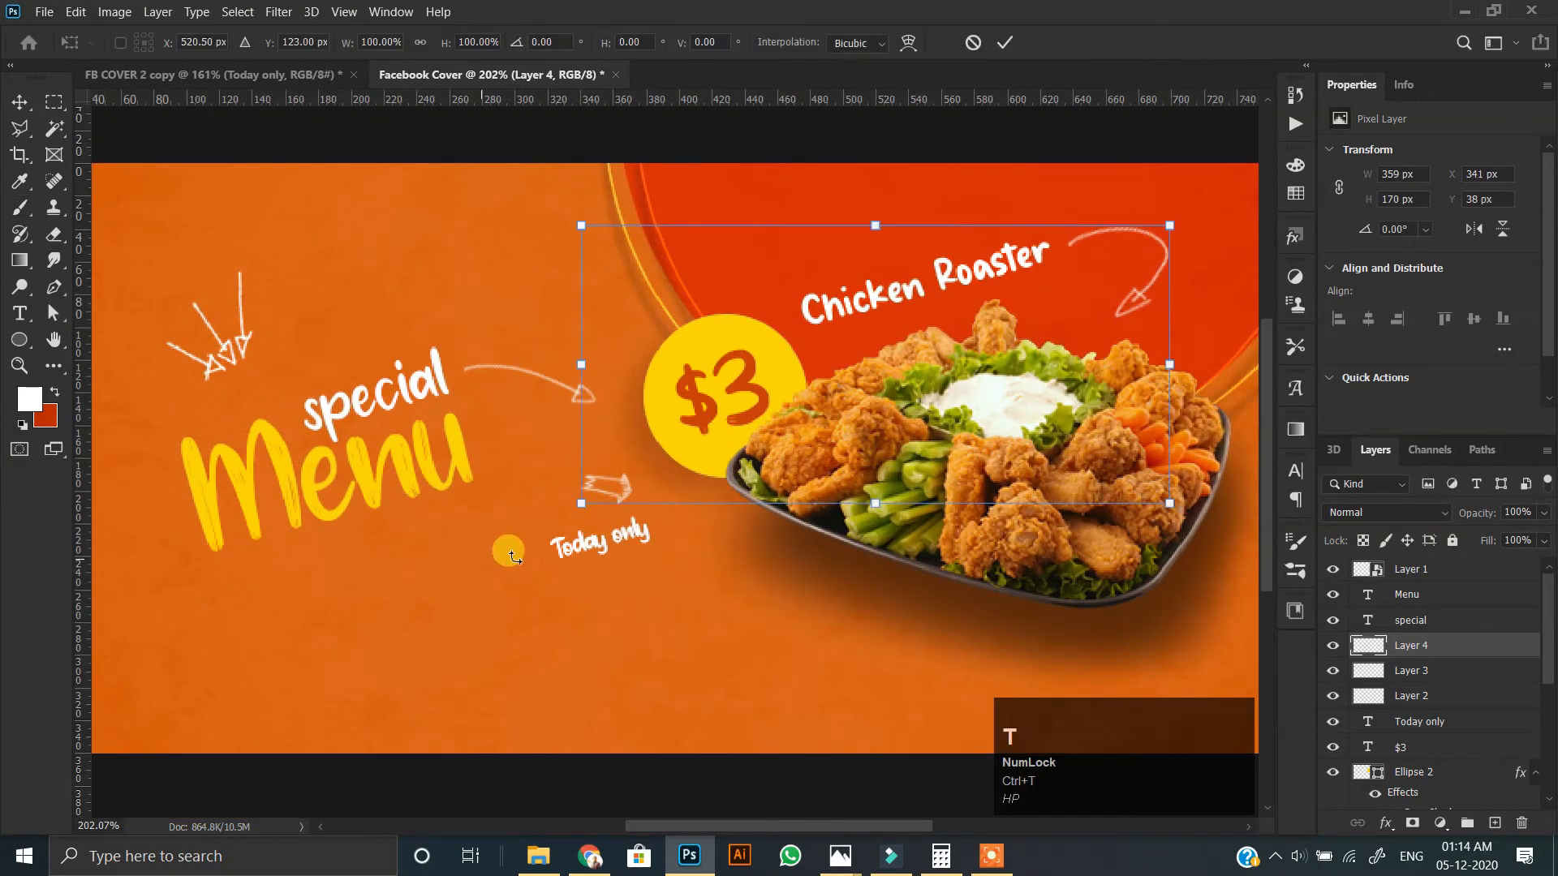
click(621, 448)
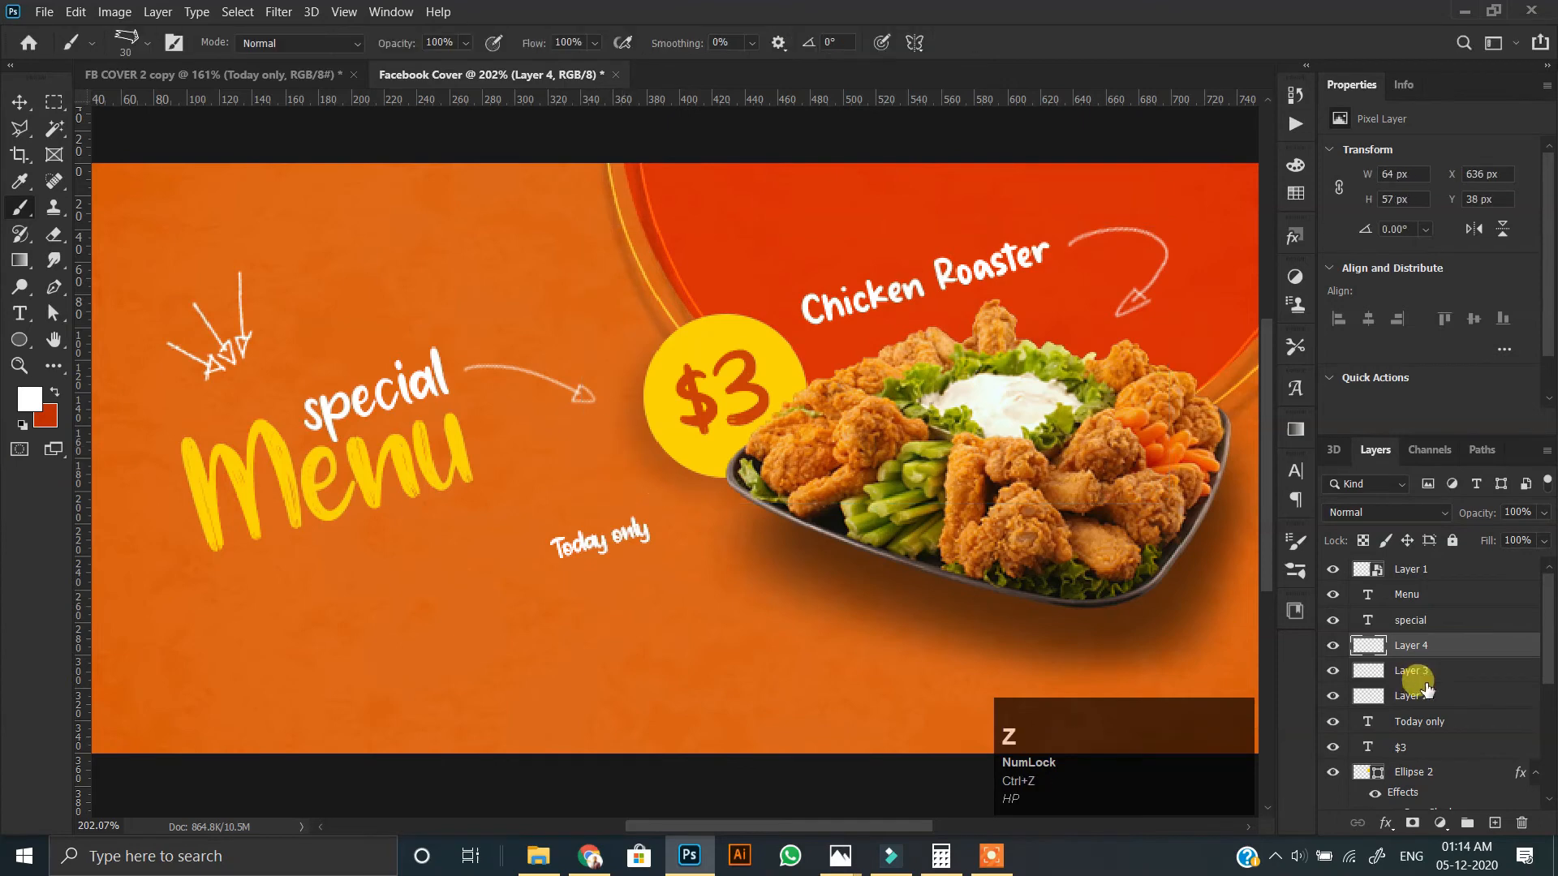
On a new layer, stamp the 30 px outlined arrow below the $3 circle and rotate it 120° to point at "Today only".
click(1494, 823)
key(ctrl+t)
drag(721, 662, 452, 528)
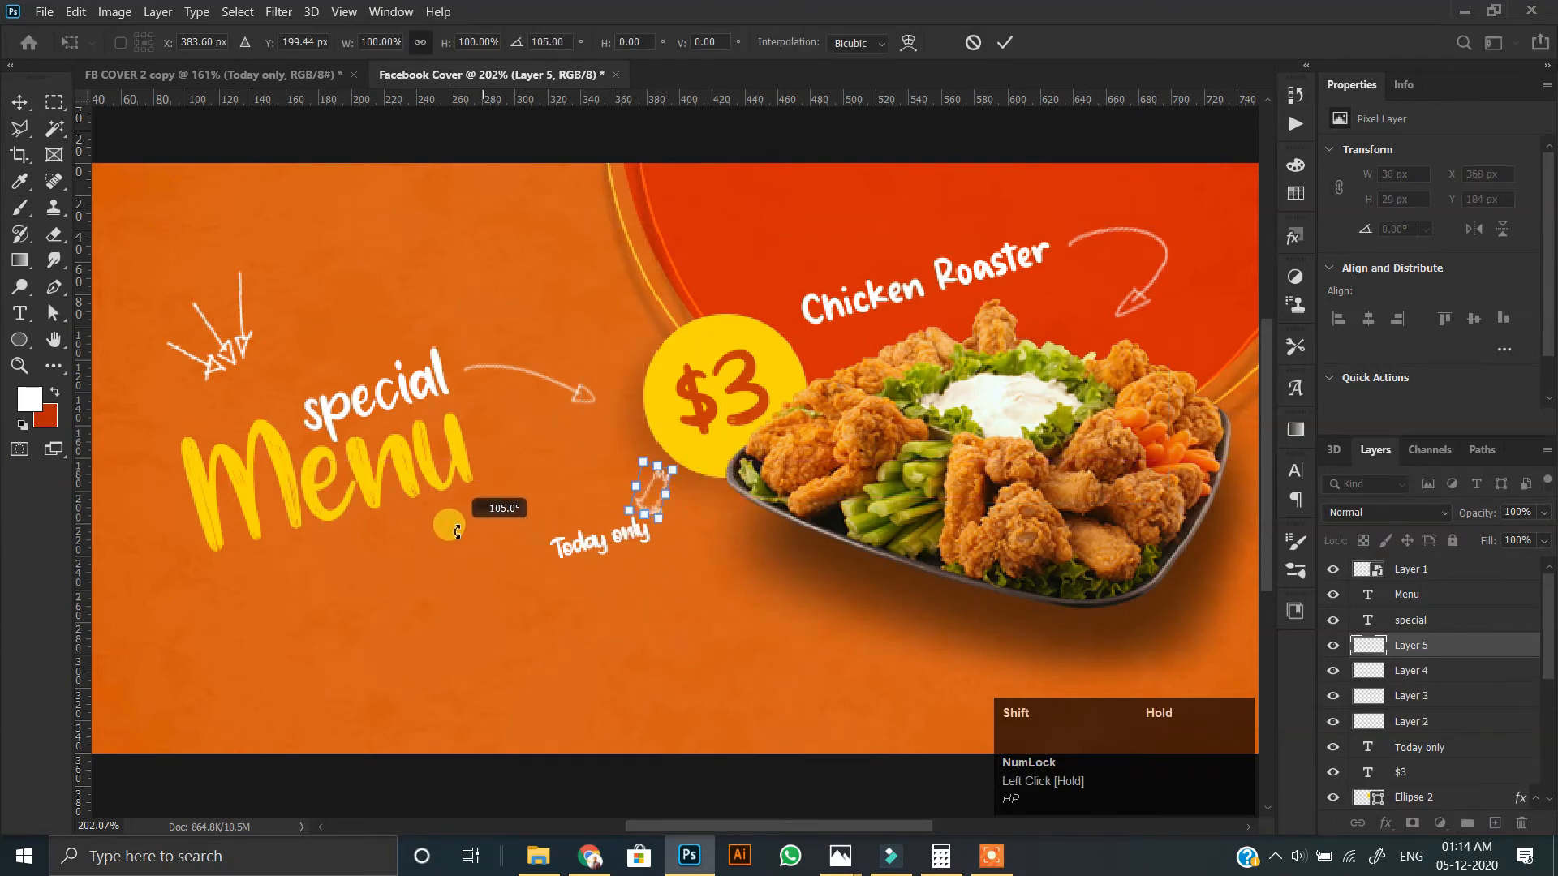
scroll(608, 499, up, 3)
mouse_move(659, 469)
mouse_down()
mouse_move(660, 446)
mouse_move(669, 480)
mouse_up()
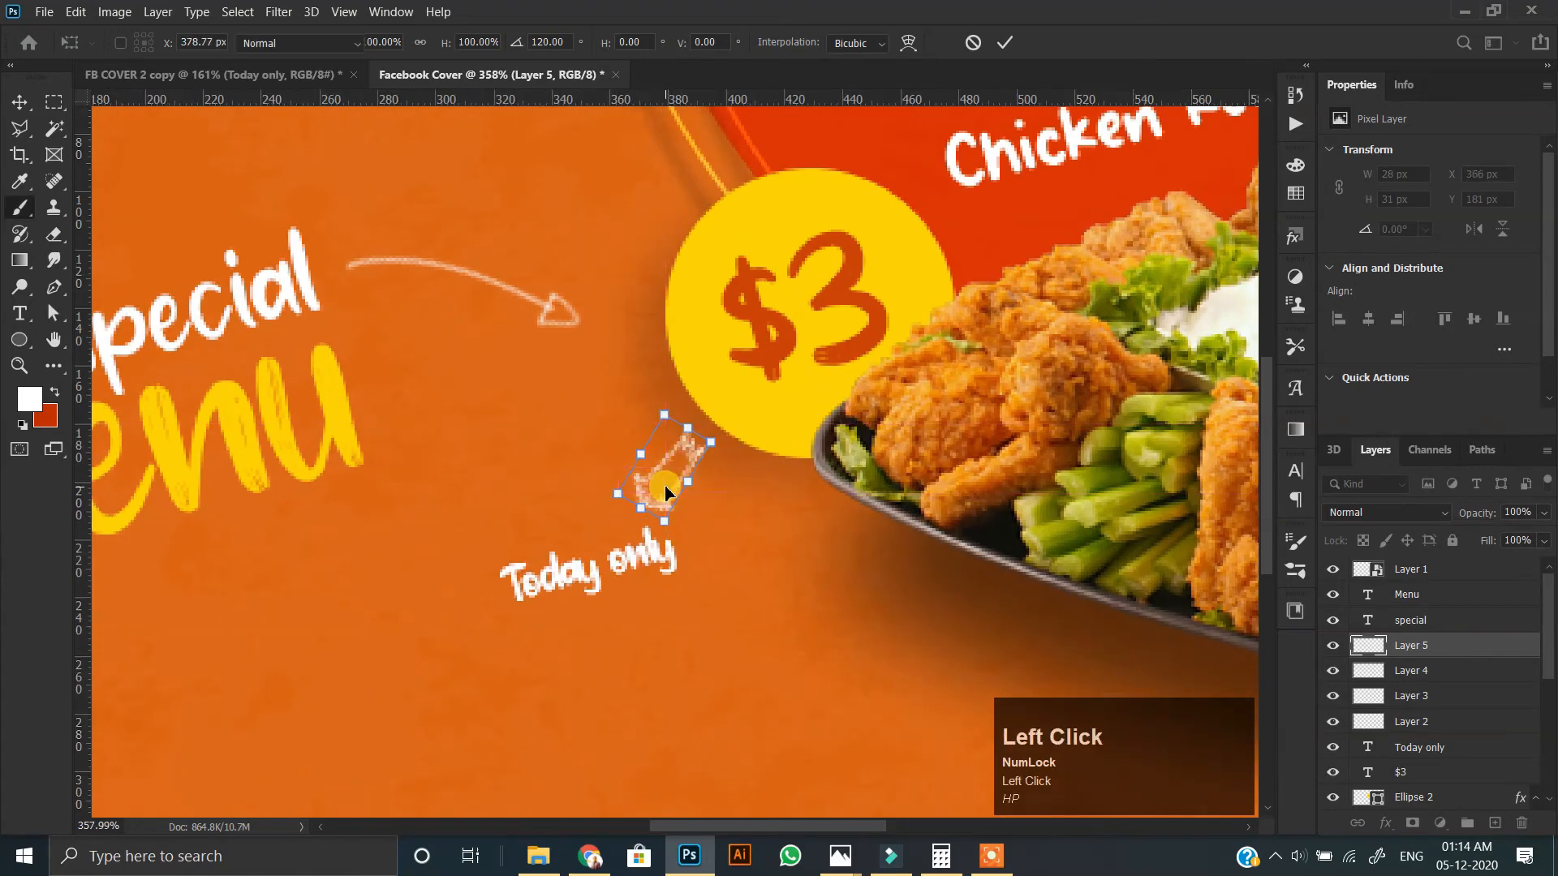
key(Return)
key(b)
scroll(666, 487, down, 5)
scroll(421, 423, up, 1)
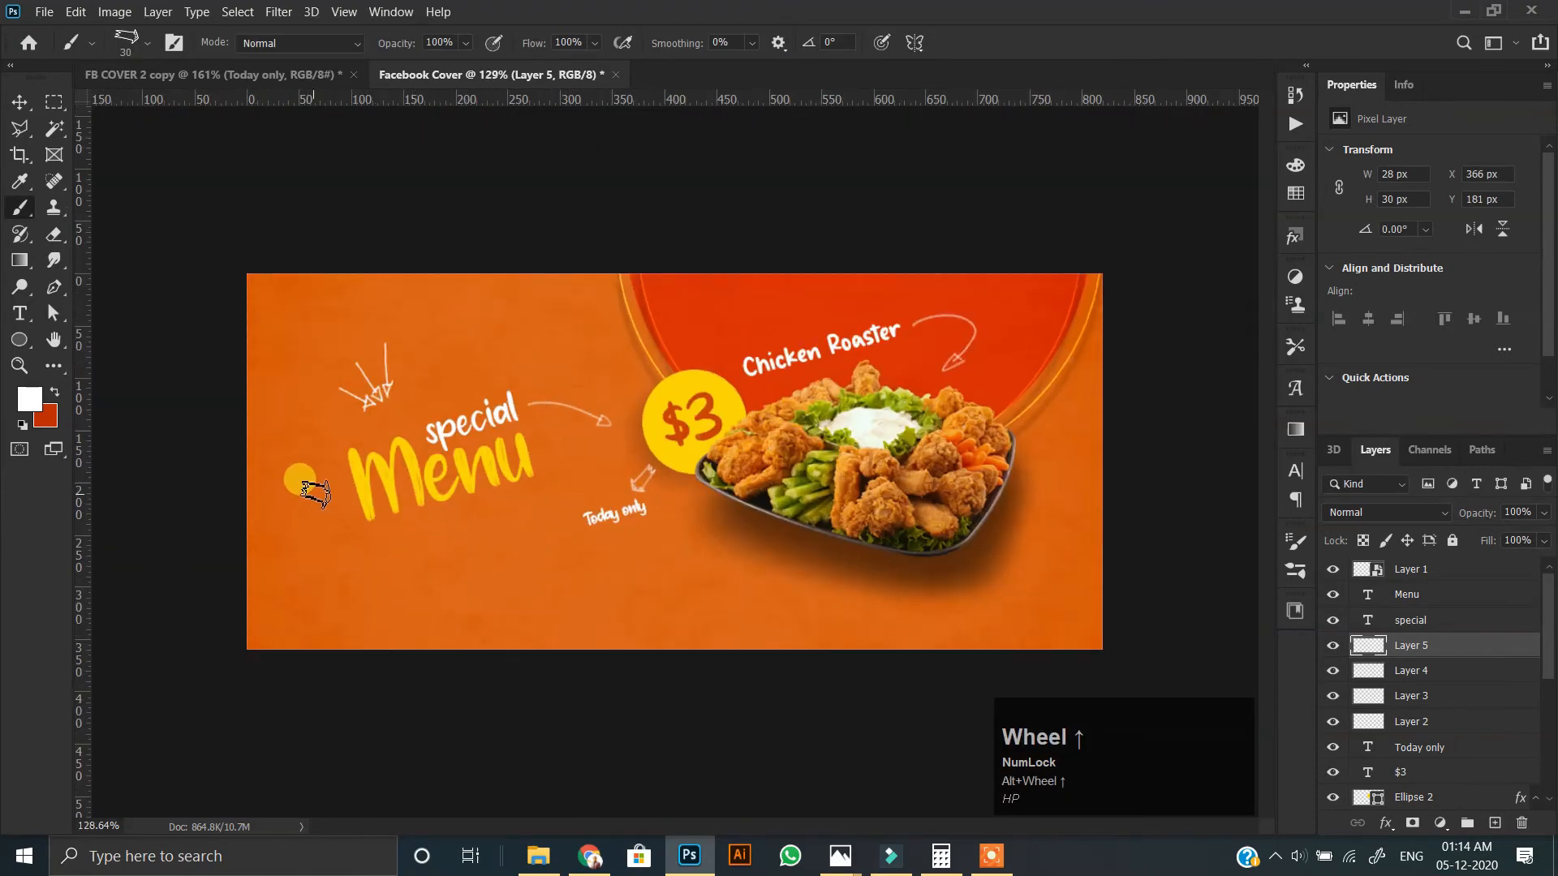
right_click(478, 372)
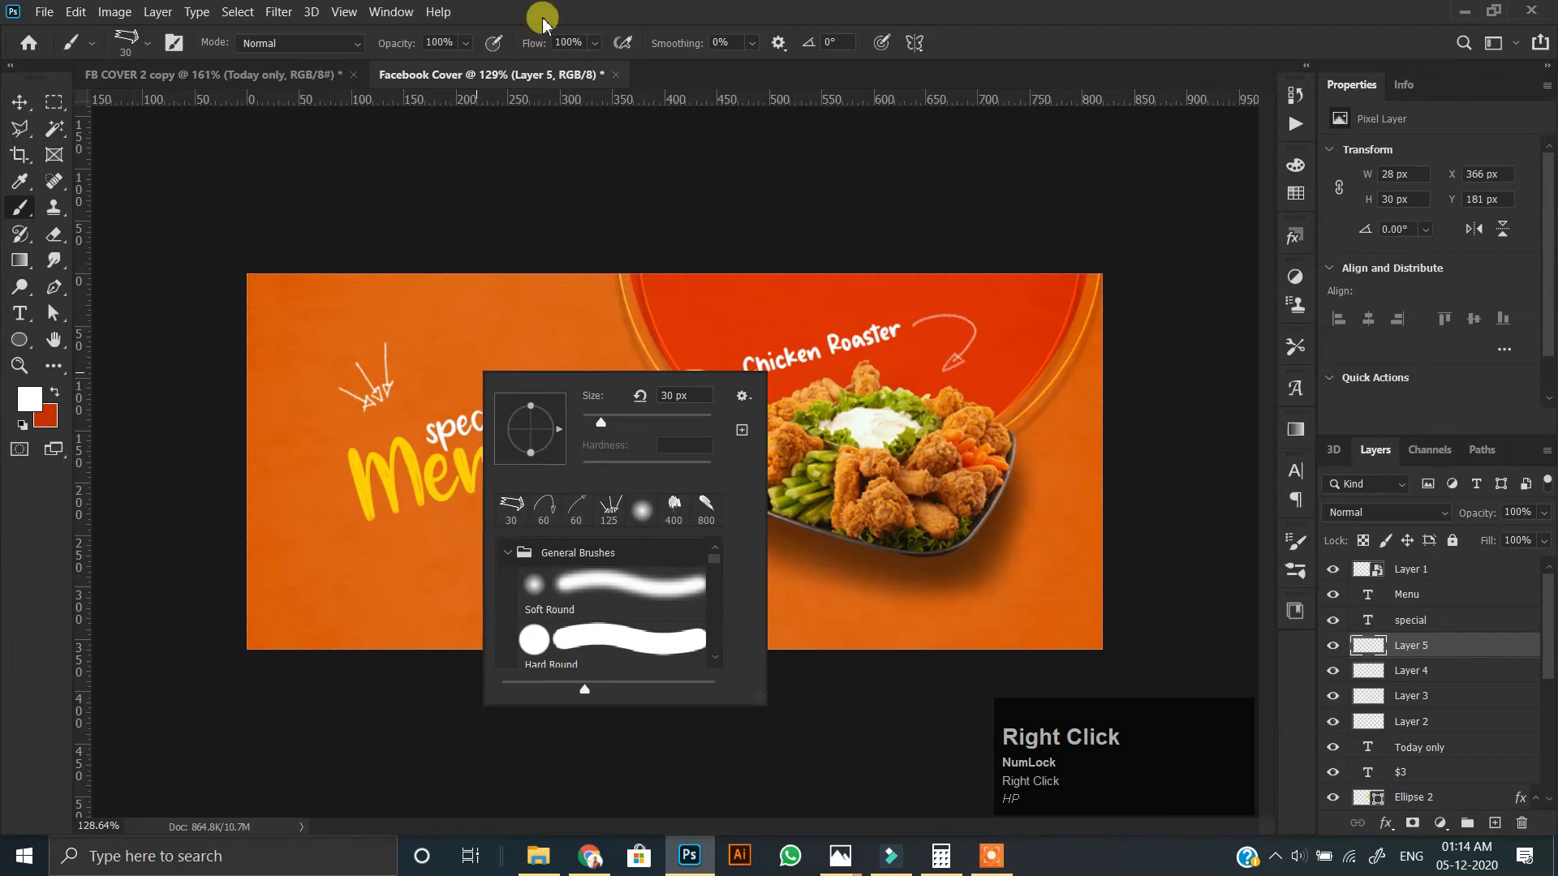
click(290, 345)
scroll(474, 461, up, 2)
Copy the "Order for designing" and "FB Cover Design" texts from the FB COVER 2 copy document into the Facebook Cover's lower-right corner.
click(18, 104)
scroll(378, 412, up, 1)
scroll(377, 412, down, 1)
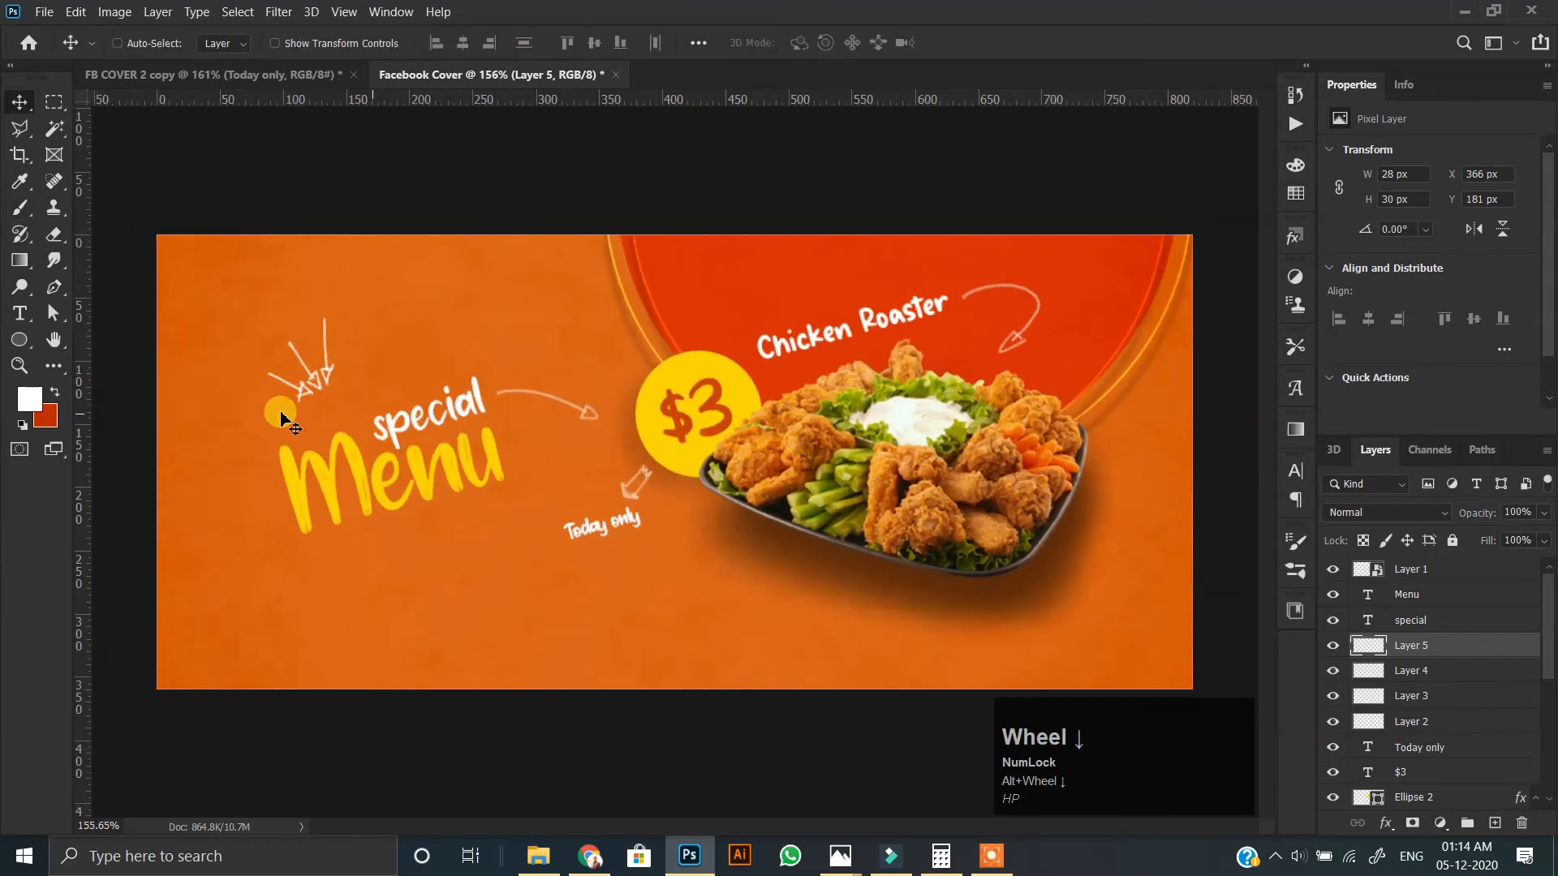
click(243, 74)
ctrl+click(917, 659)
click(1387, 572)
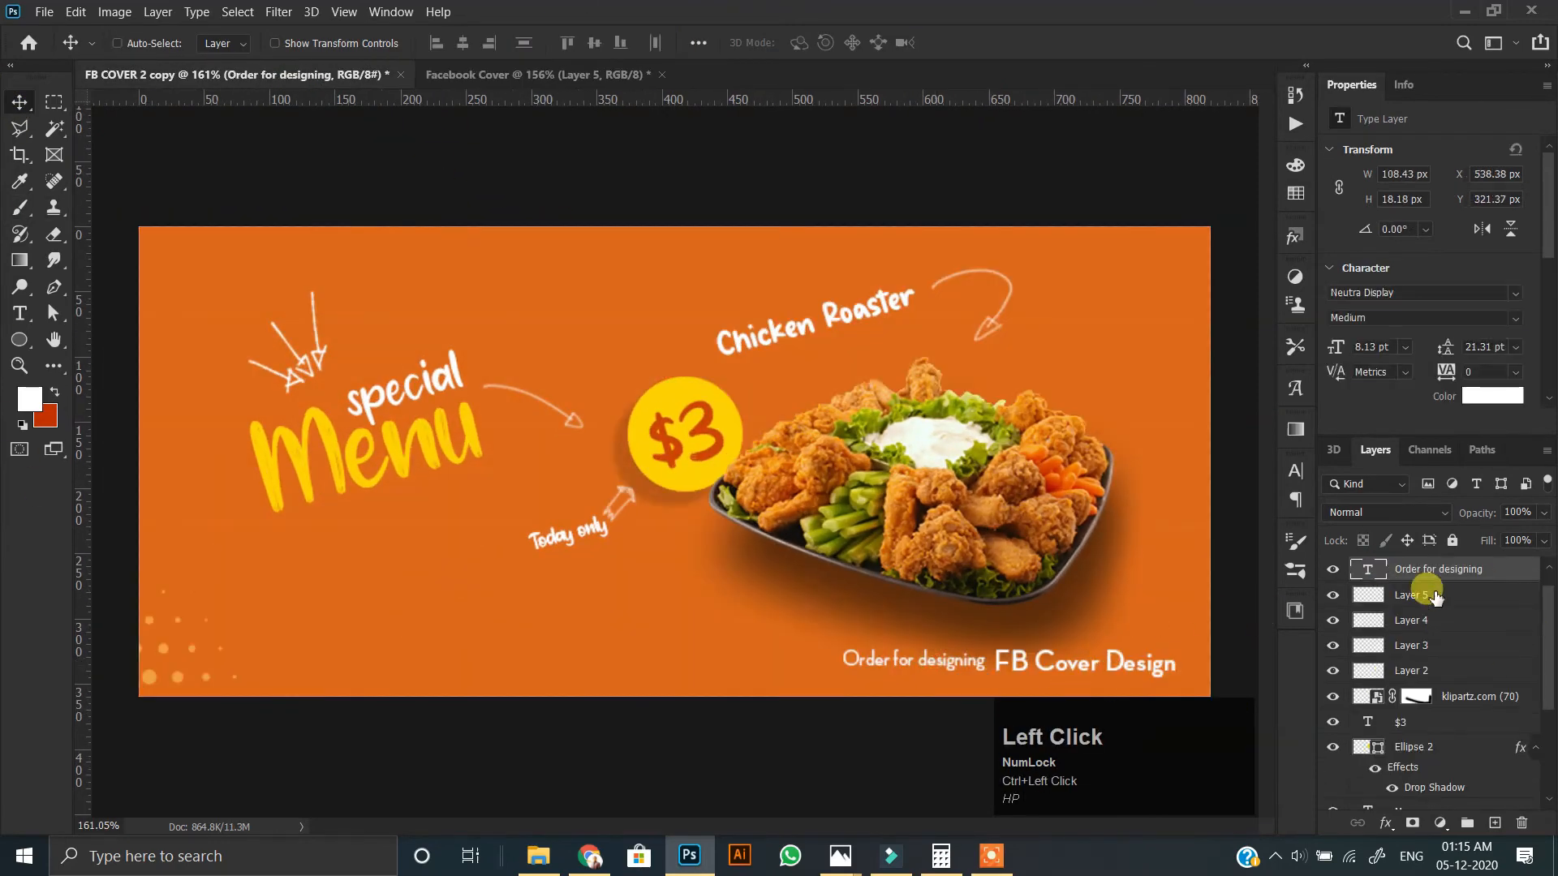
scroll(1389, 572, up, 1)
shift+click(1425, 573)
drag(1008, 665, 922, 626)
key(ctrl+r)
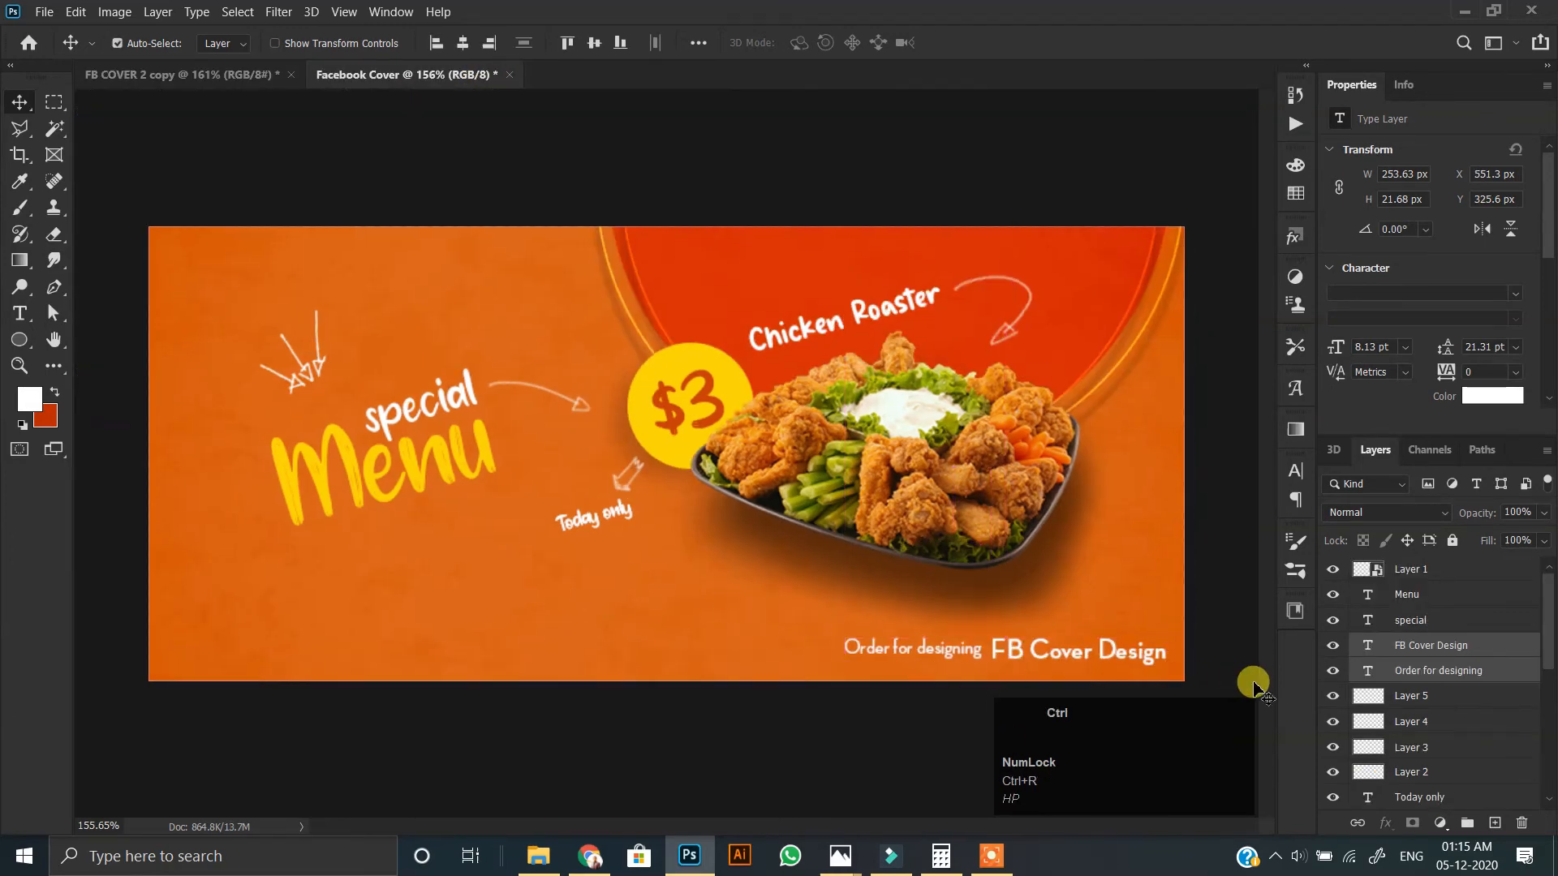
Scale both credit texts to about 71% and move them closer to the cover's bottom edge.
key(ctrl+t)
drag(846, 651, 937, 652)
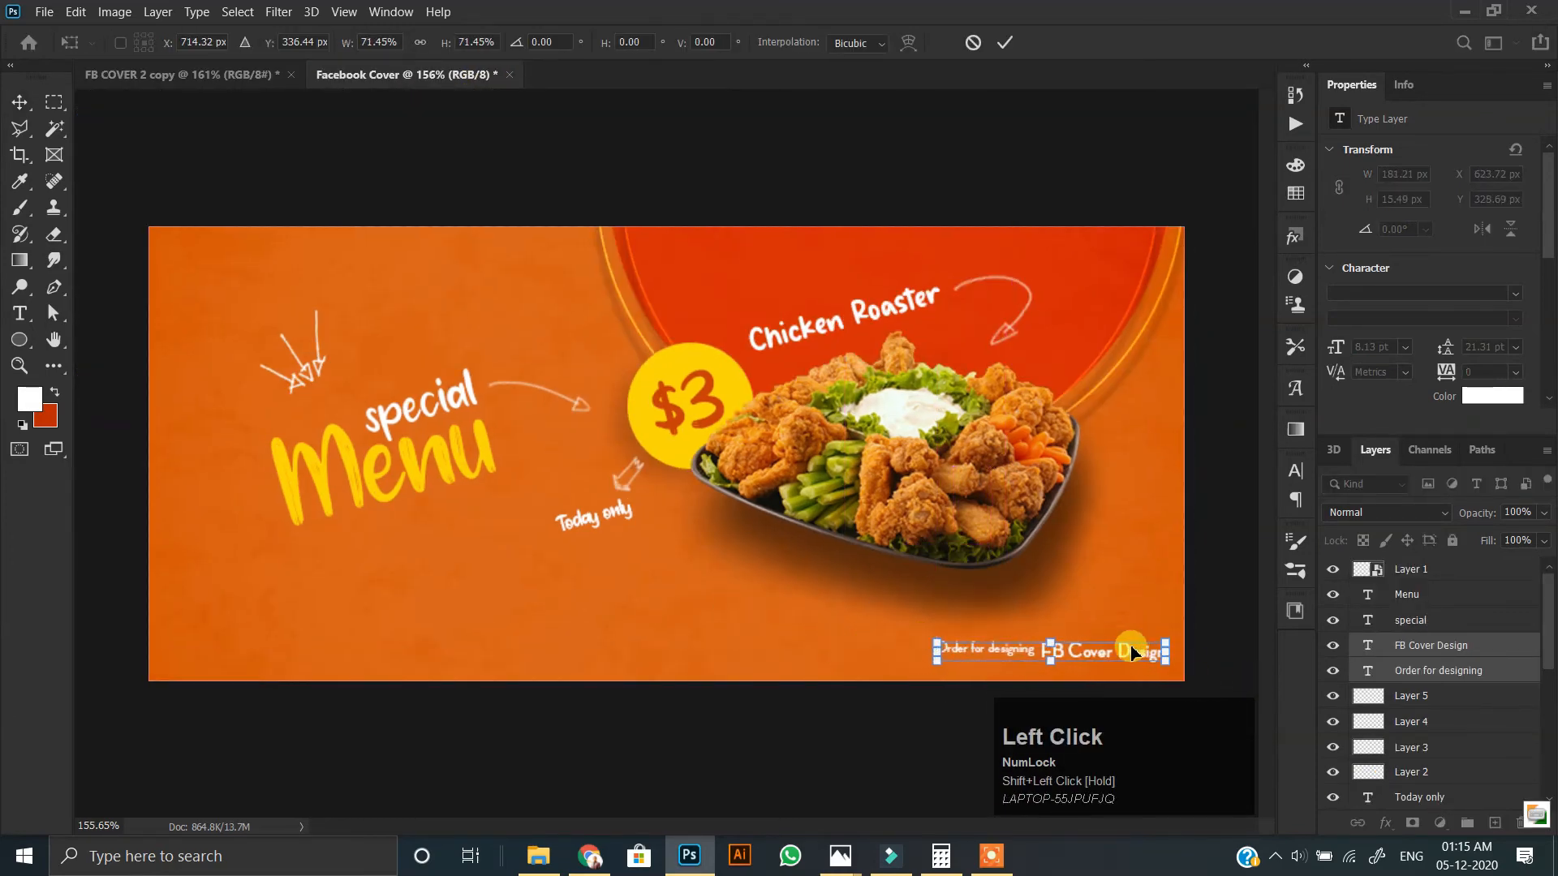
double_click(1134, 652)
drag(1123, 657, 1123, 670)
Move "Order for designing" down 4 px to align with the baseline of "FB Cover Design".
scroll(973, 665, up, 3)
drag(1006, 664, 844, 529)
scroll(835, 522, up, 2)
click(844, 516)
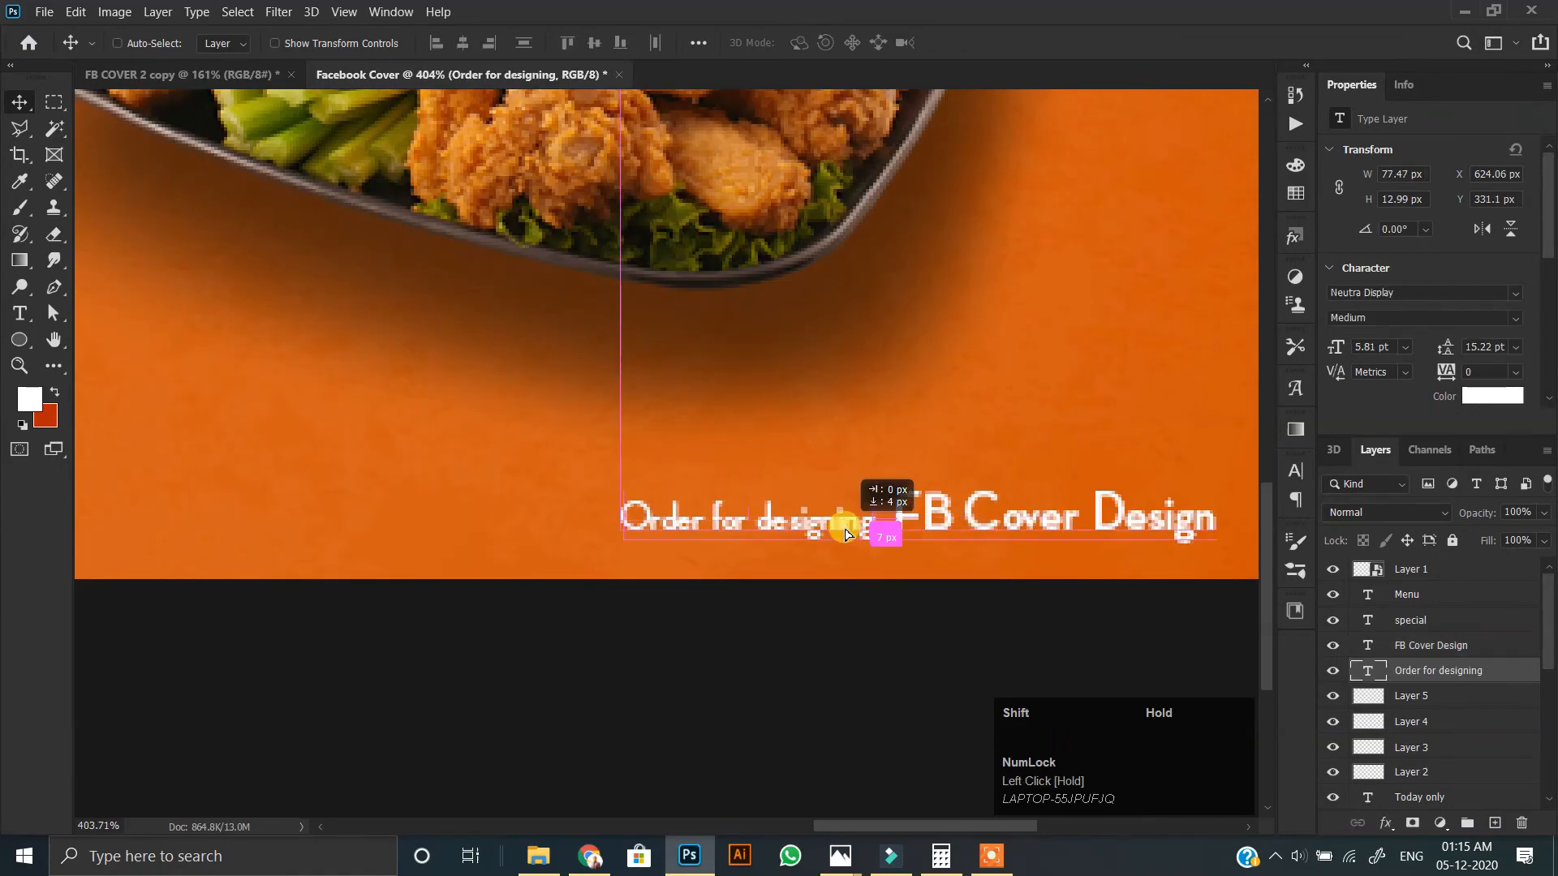
scroll(714, 534, down, 4)
scroll(713, 539, up, 1)
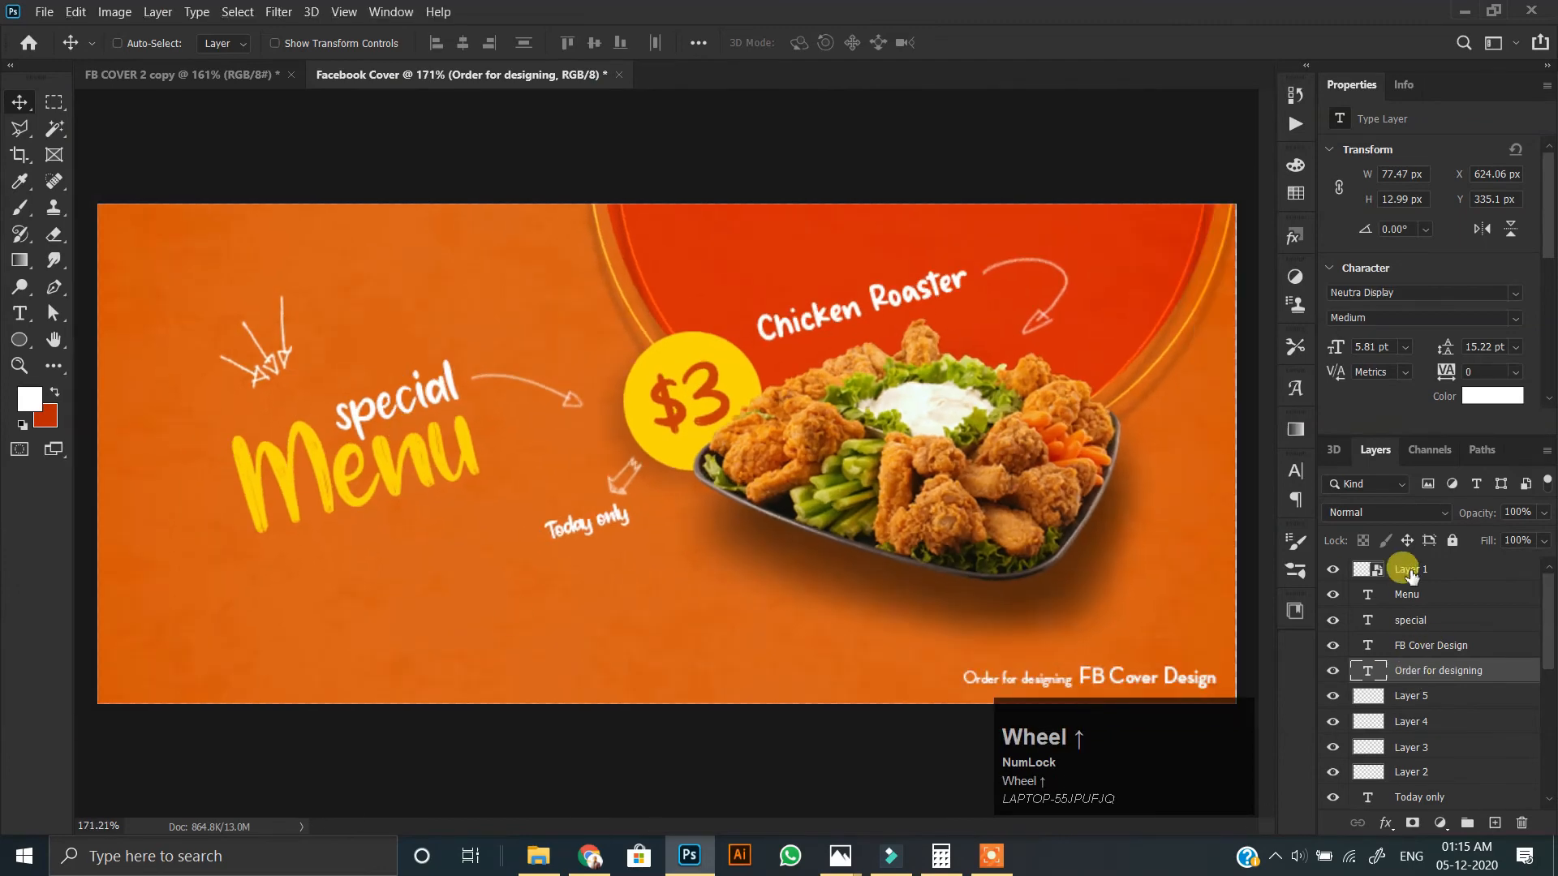
Set the foreground colour to yellow #ffd800 and add a new layer above the food platter's Layer 1.
click(1410, 571)
click(30, 404)
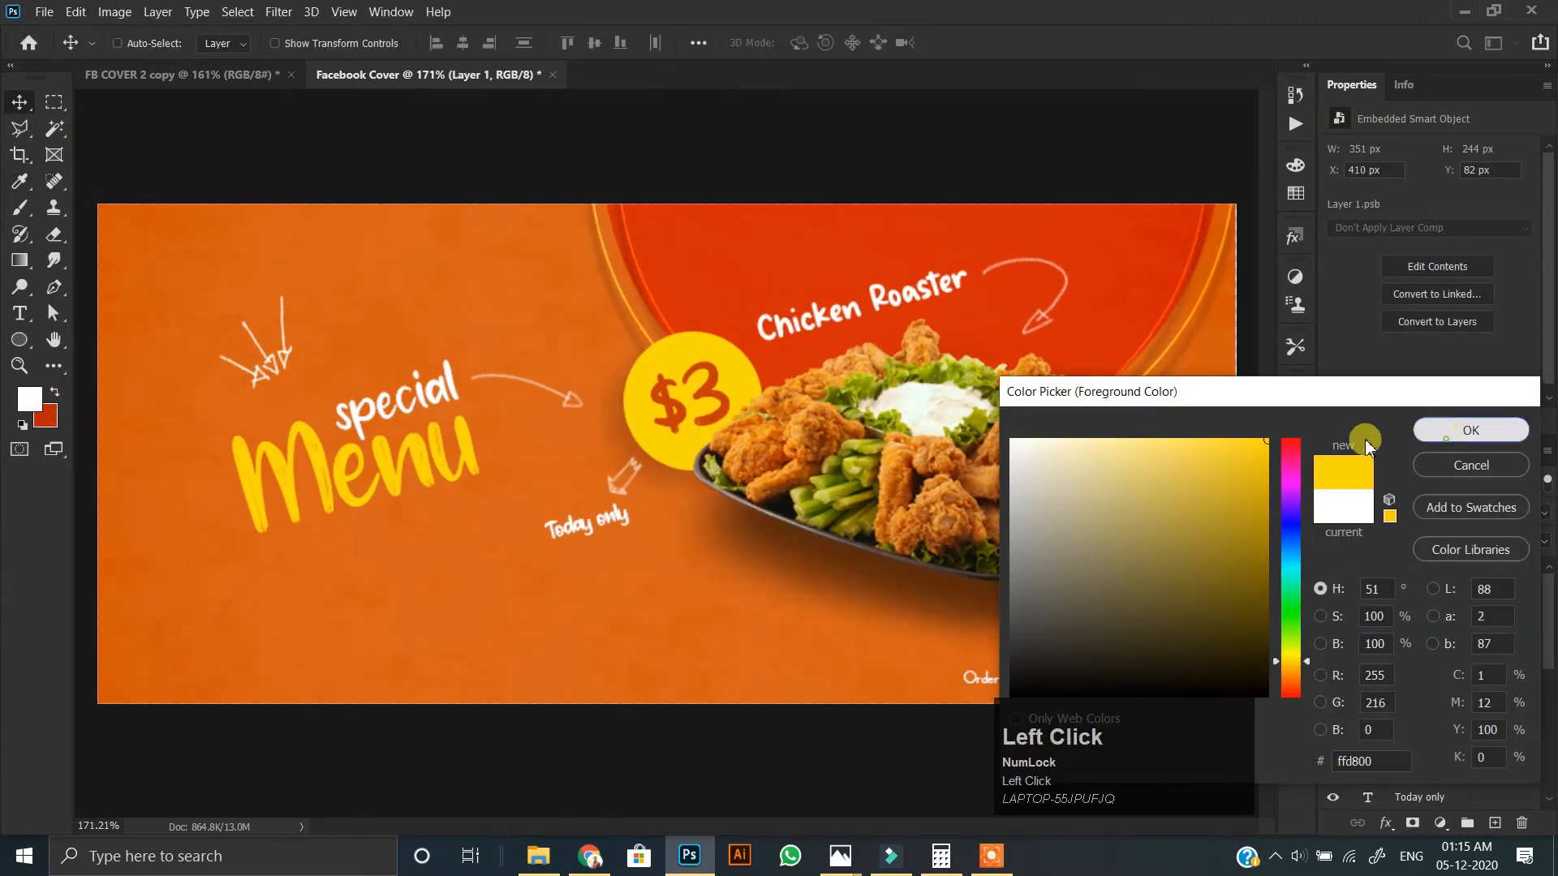
click(1433, 433)
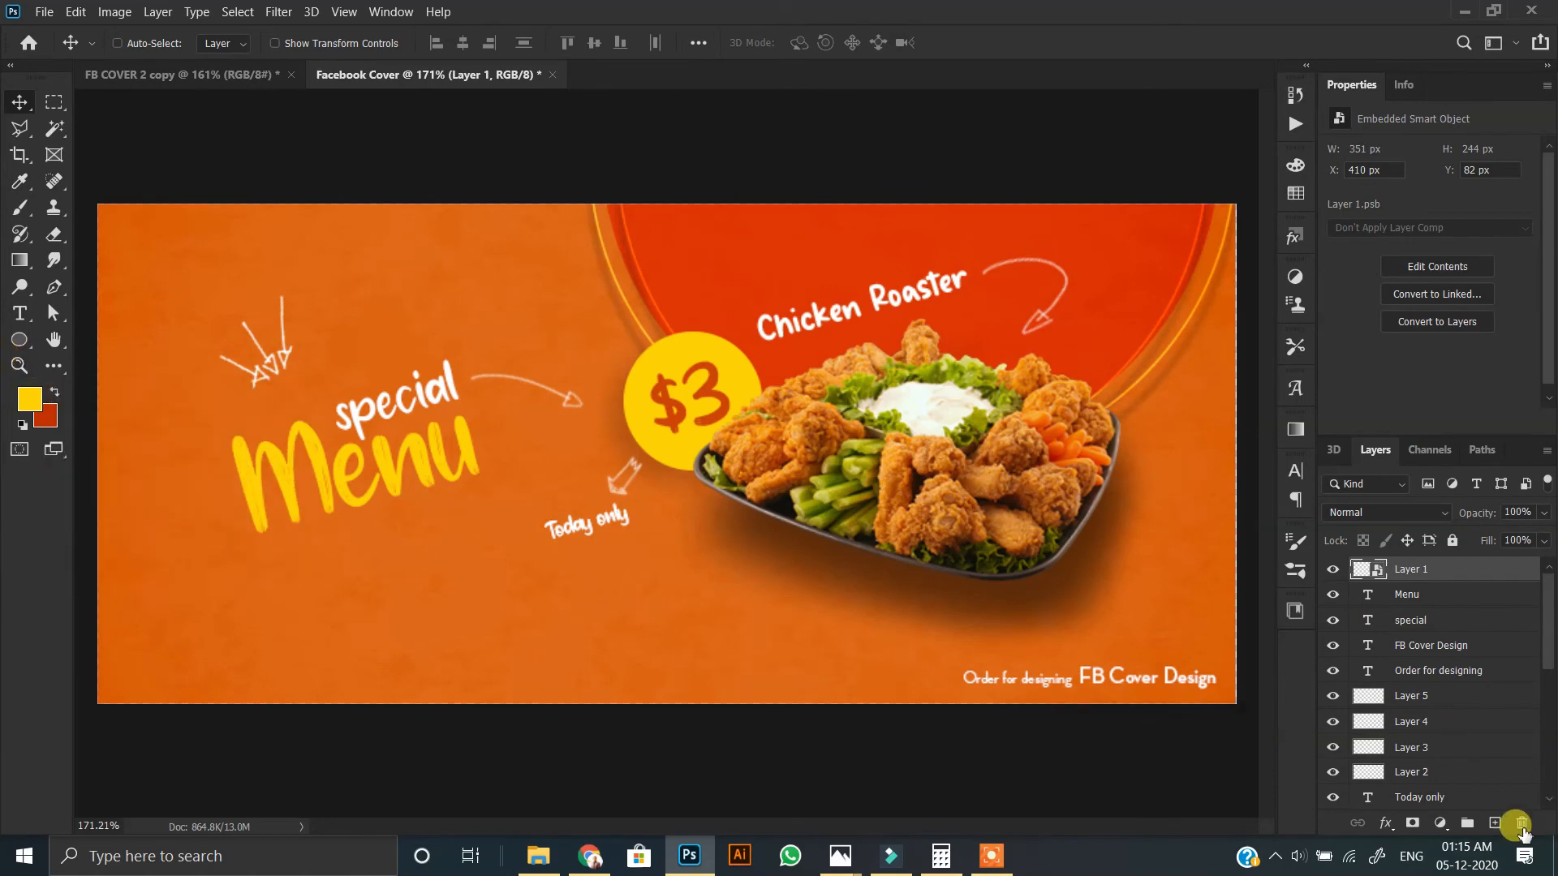
click(1494, 823)
Activate the Custom Shape tool and choose a halftone dot shape.
click(97, 417)
right_click(20, 339)
click(122, 442)
click(805, 50)
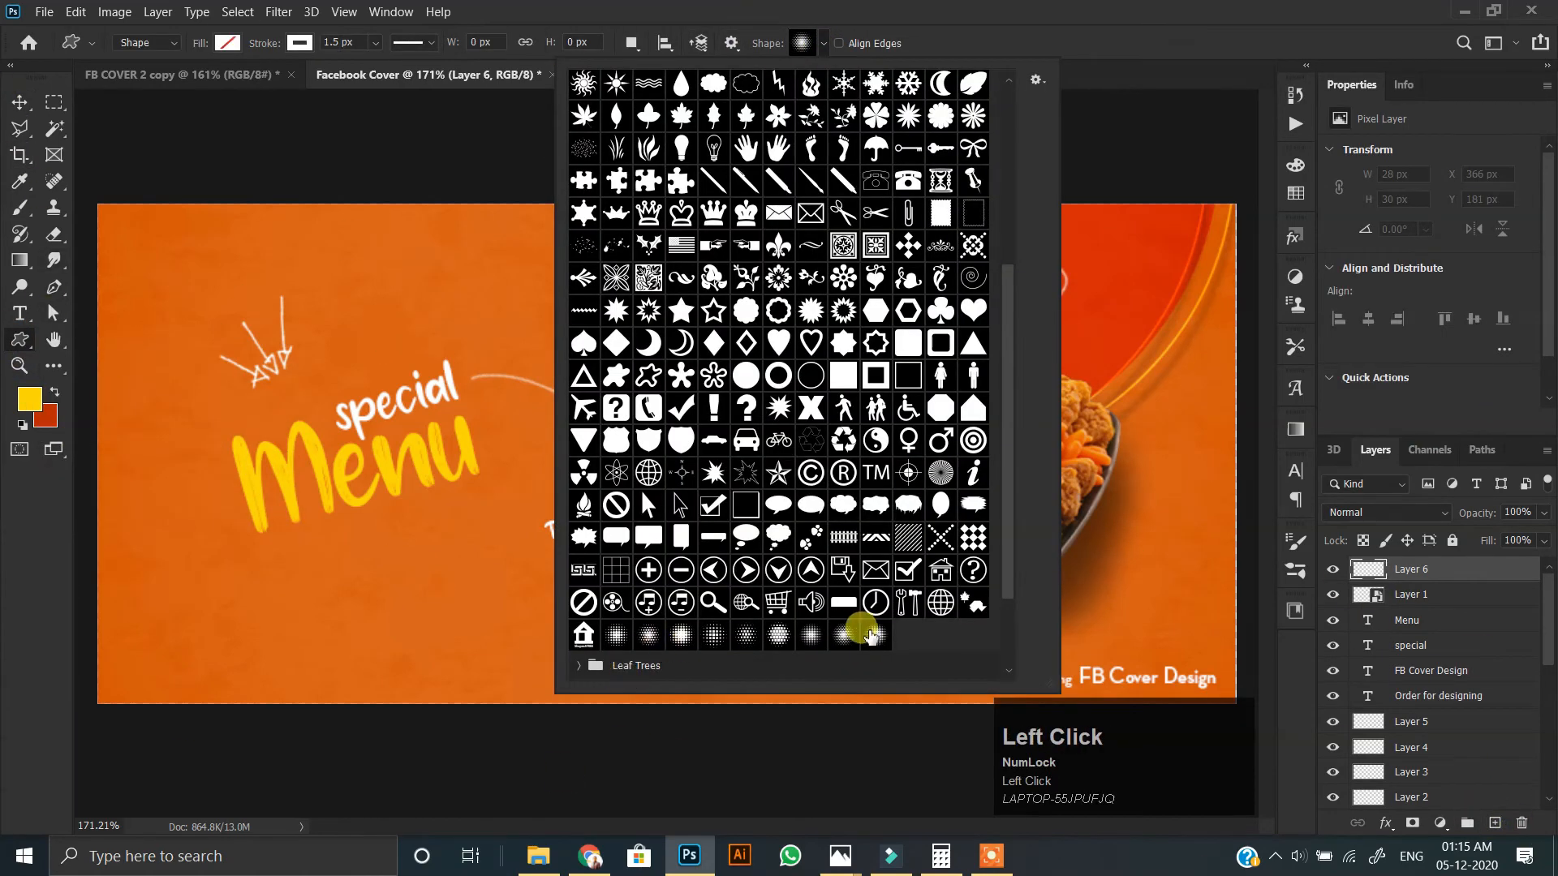
click(714, 636)
click(720, 638)
drag(203, 314, 234, 357)
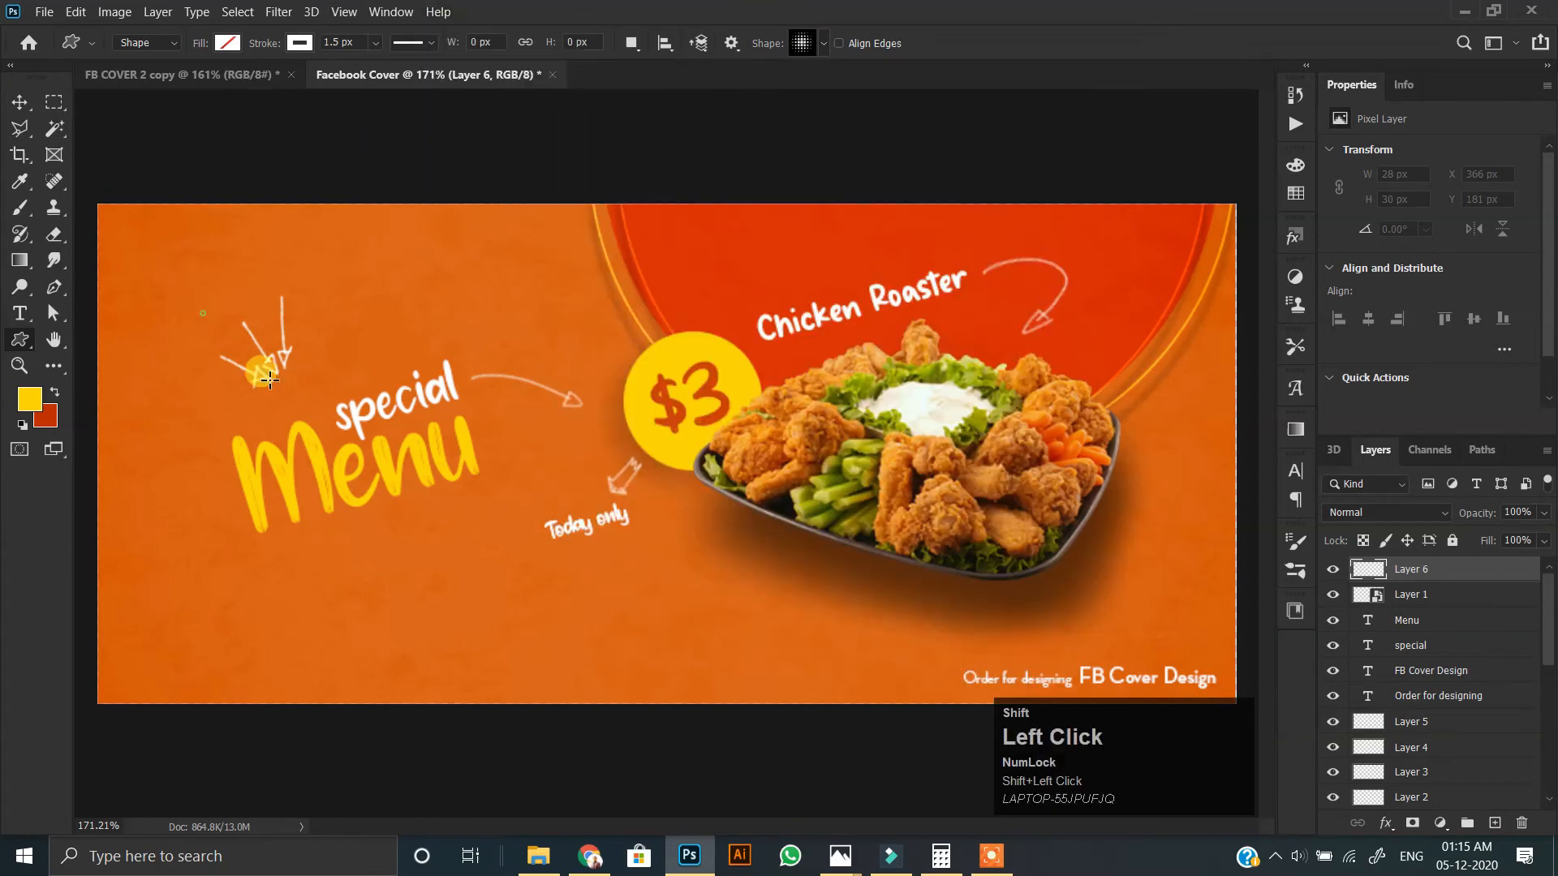
drag(425, 499, 584, 442)
key(ctrl+z)
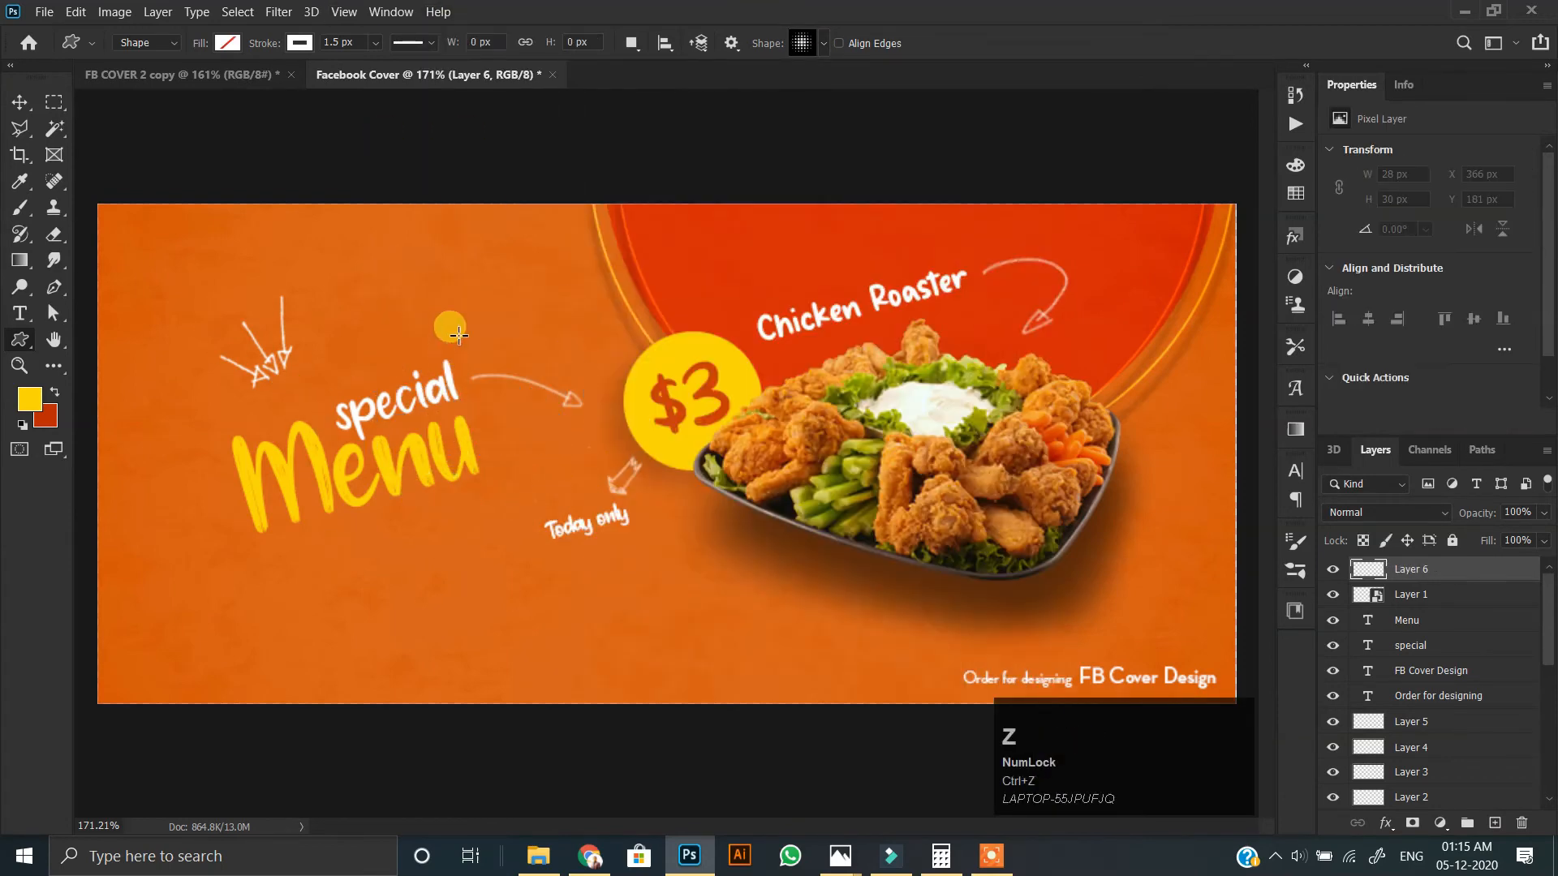
Choose the Halftone #2 custom shape and draw it about 178 × 162 px over the "special Menu" text.
right_click(442, 349)
click(549, 777)
mouse_move(302, 308)
mouse_down()
mouse_move(480, 485)
mouse_move(546, 577)
mouse_up()
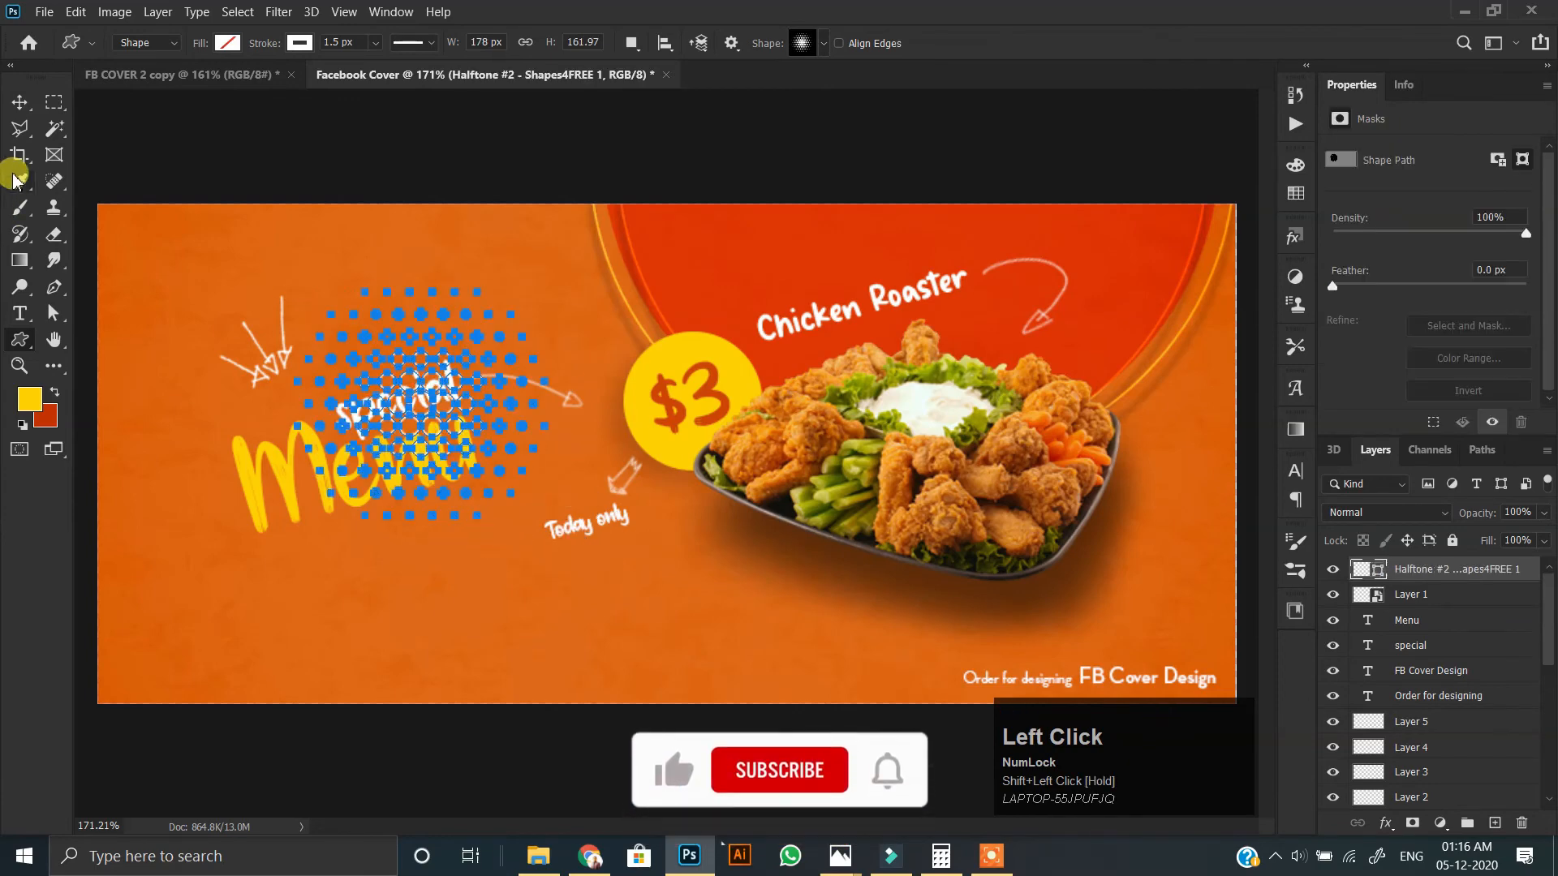
Remove the halftone shape's stroke and fill it with the recently used yellow.
click(310, 47)
click(182, 81)
click(227, 44)
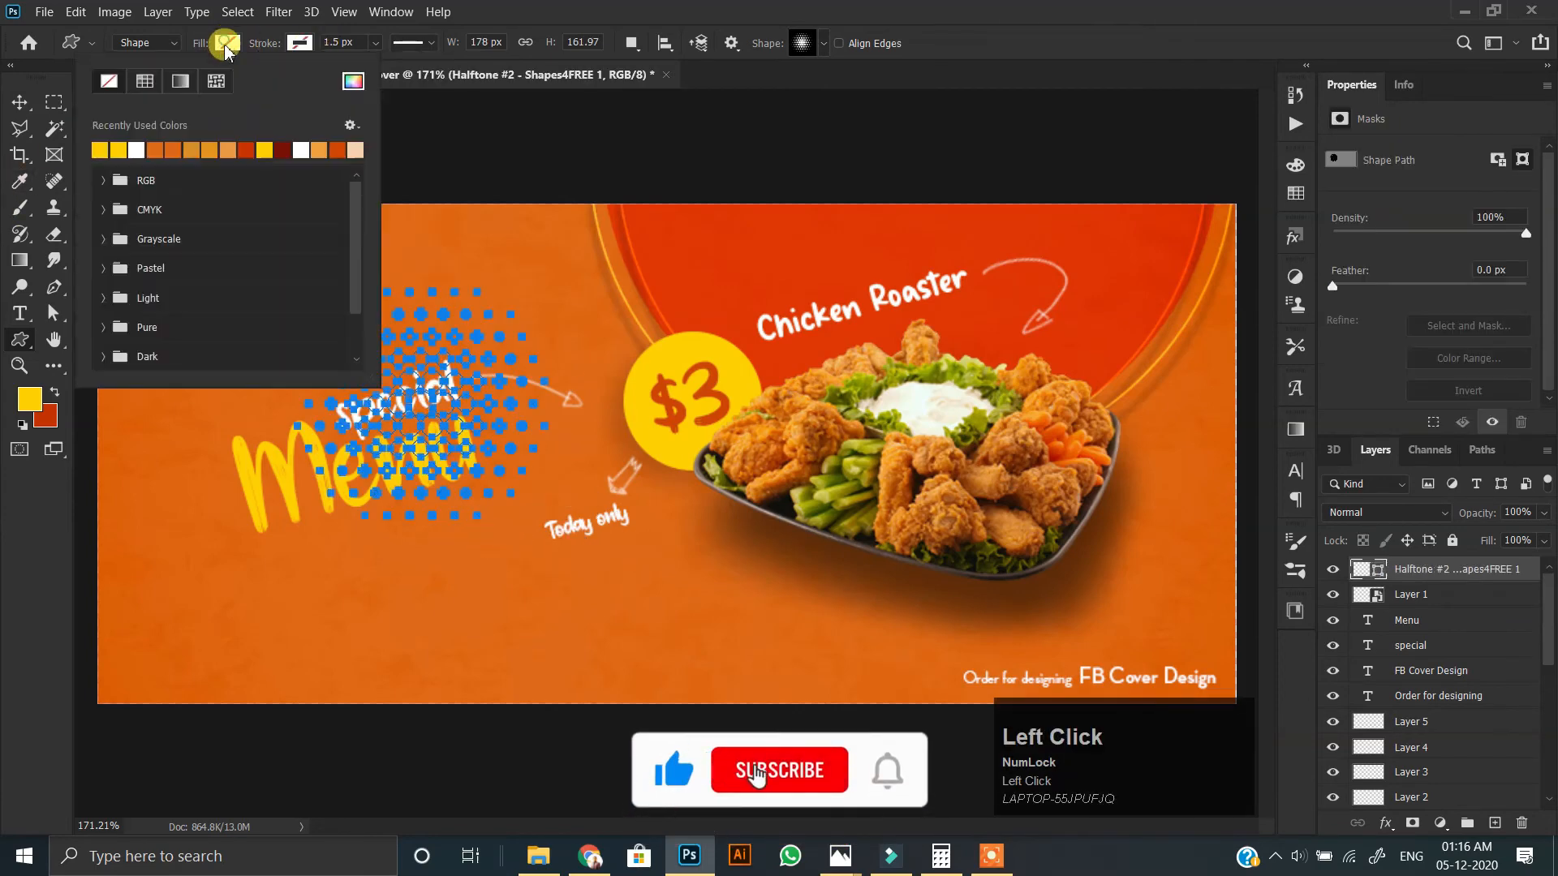
click(118, 149)
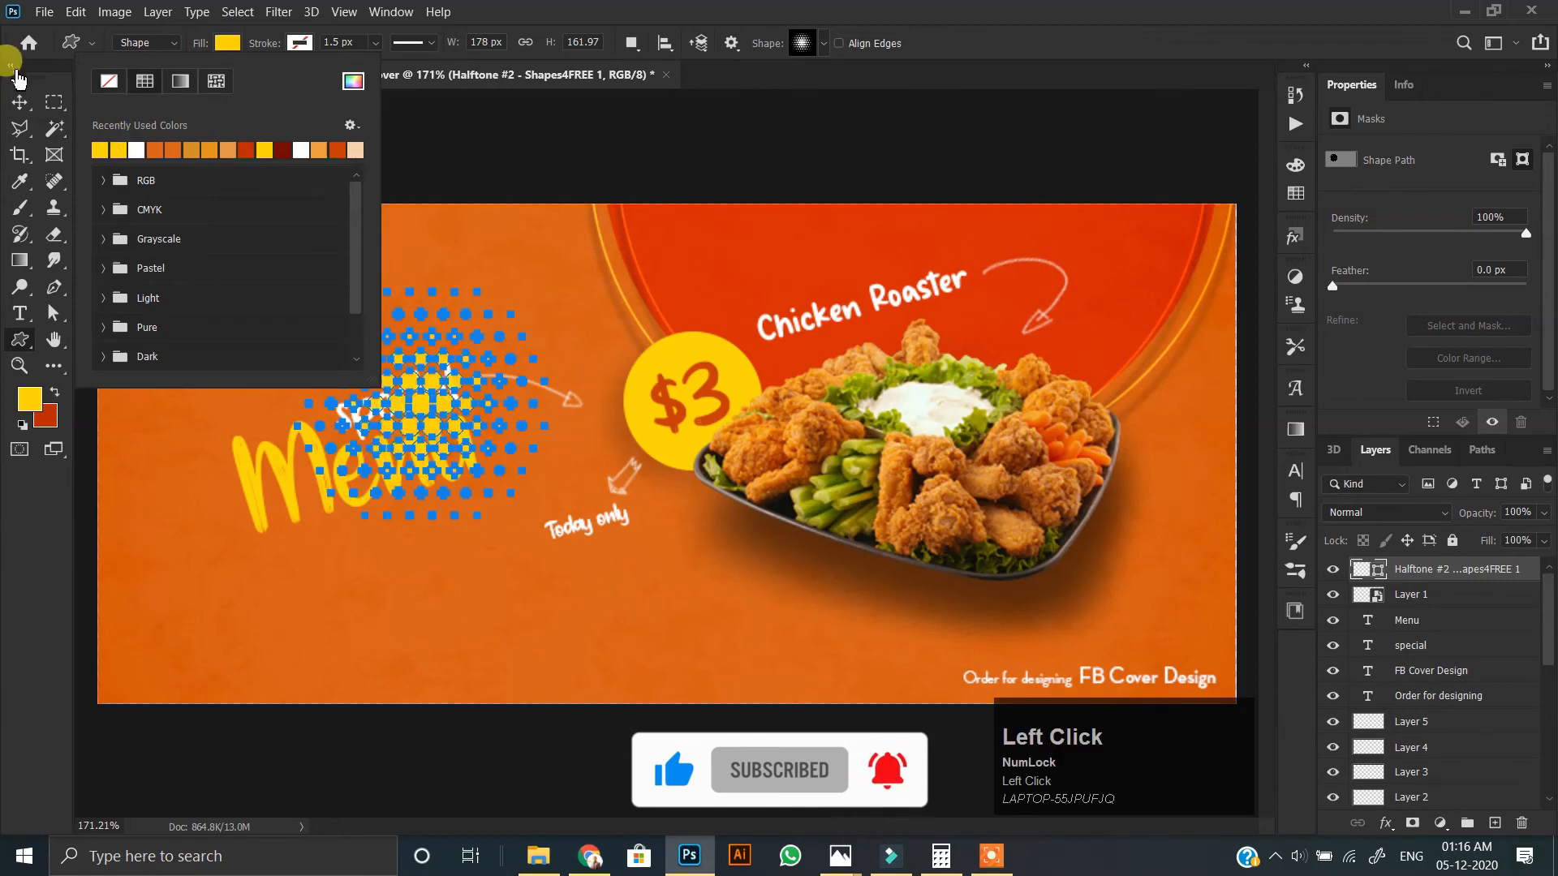
click(16, 79)
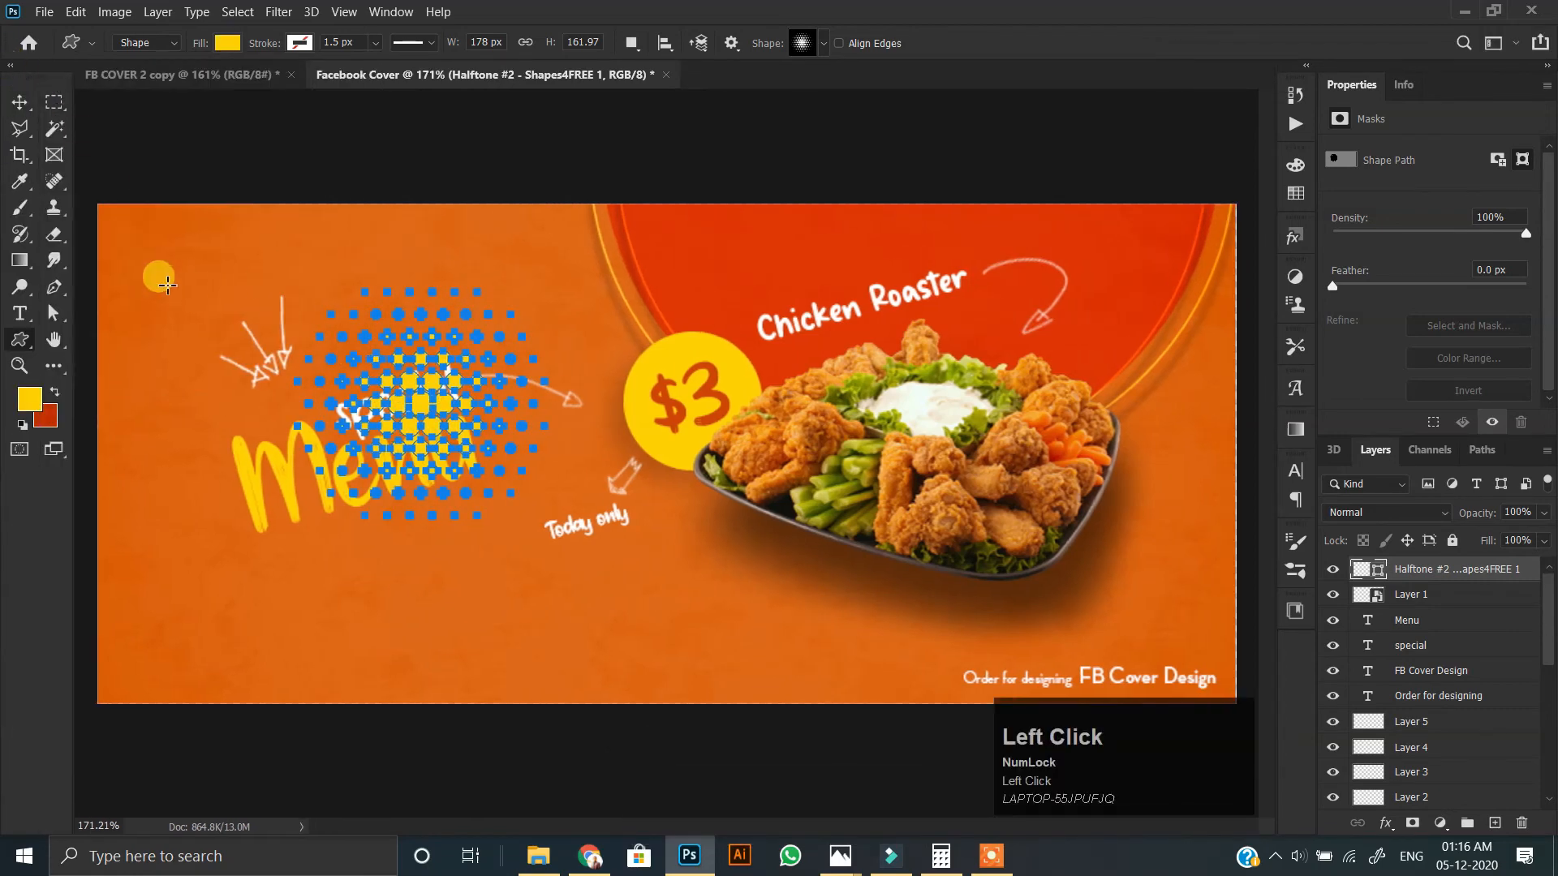
Move the halftone shape into the cover's lower-left corner so that only part of it shows on the canvas.
click(26, 102)
drag(434, 405, 315, 623)
scroll(136, 685, up, 6)
drag(309, 616, 337, 651)
scroll(337, 651, down, 5)
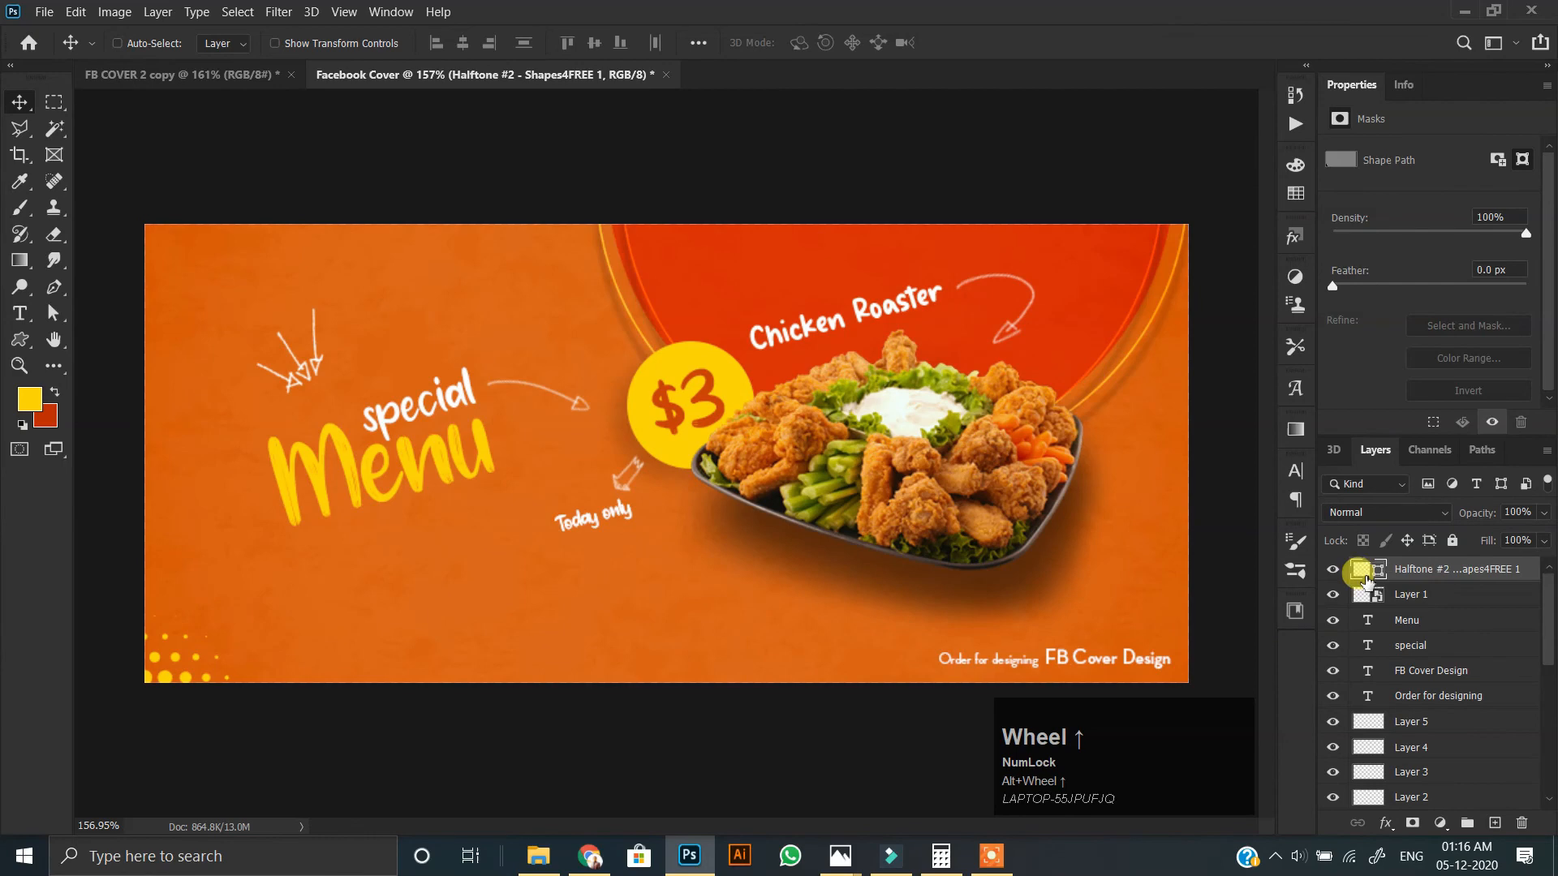
Change the fill colour of the corner halftone shape to off-white.
double_click(1366, 577)
click(1009, 465)
drag(1014, 459, 983, 487)
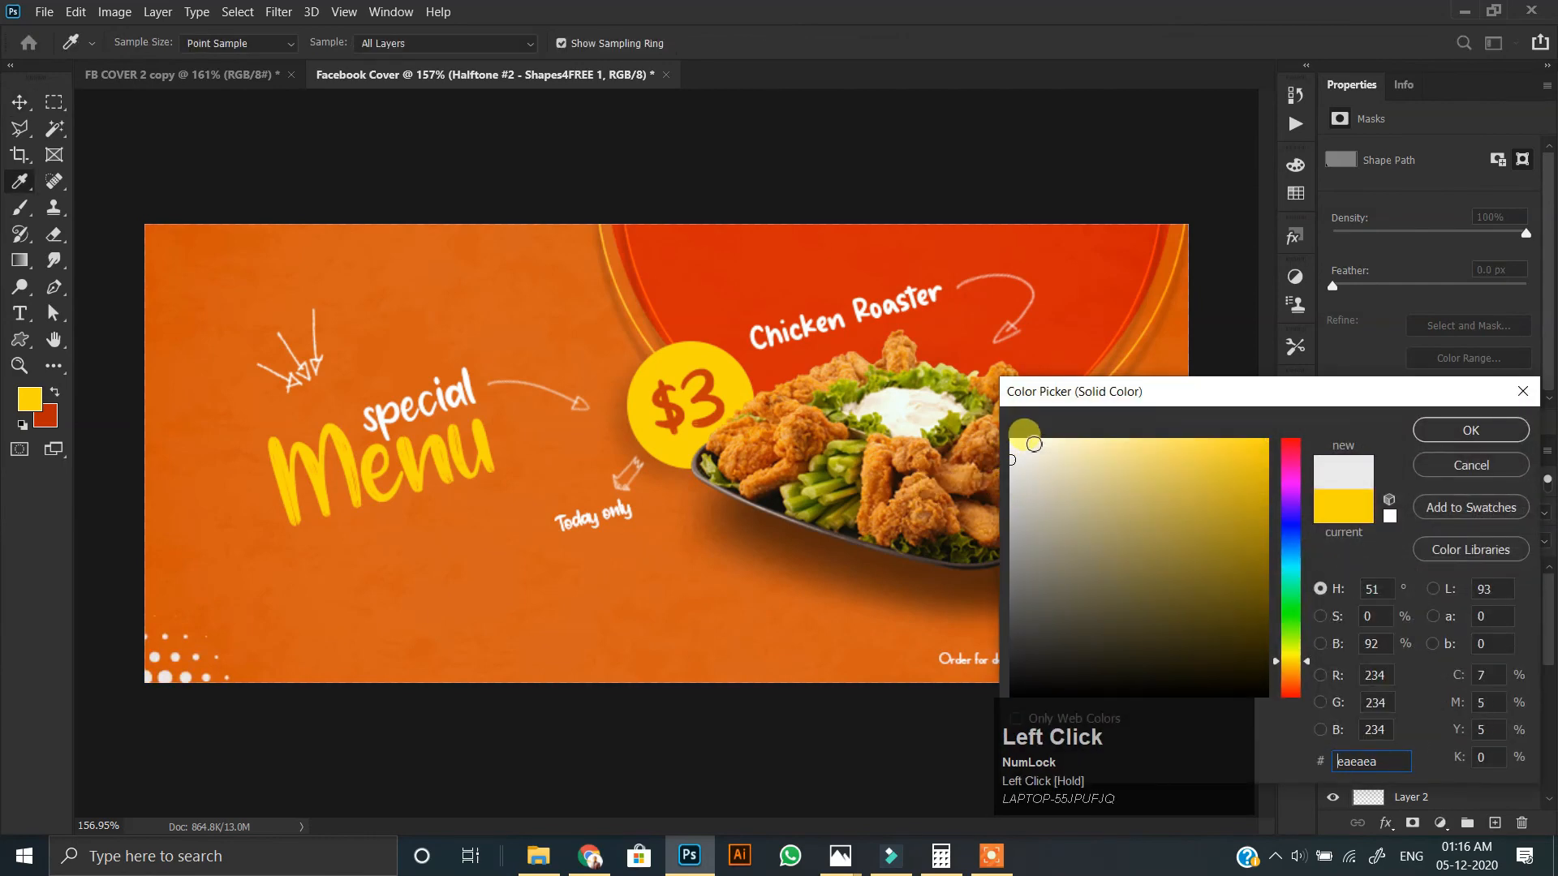
click(1452, 430)
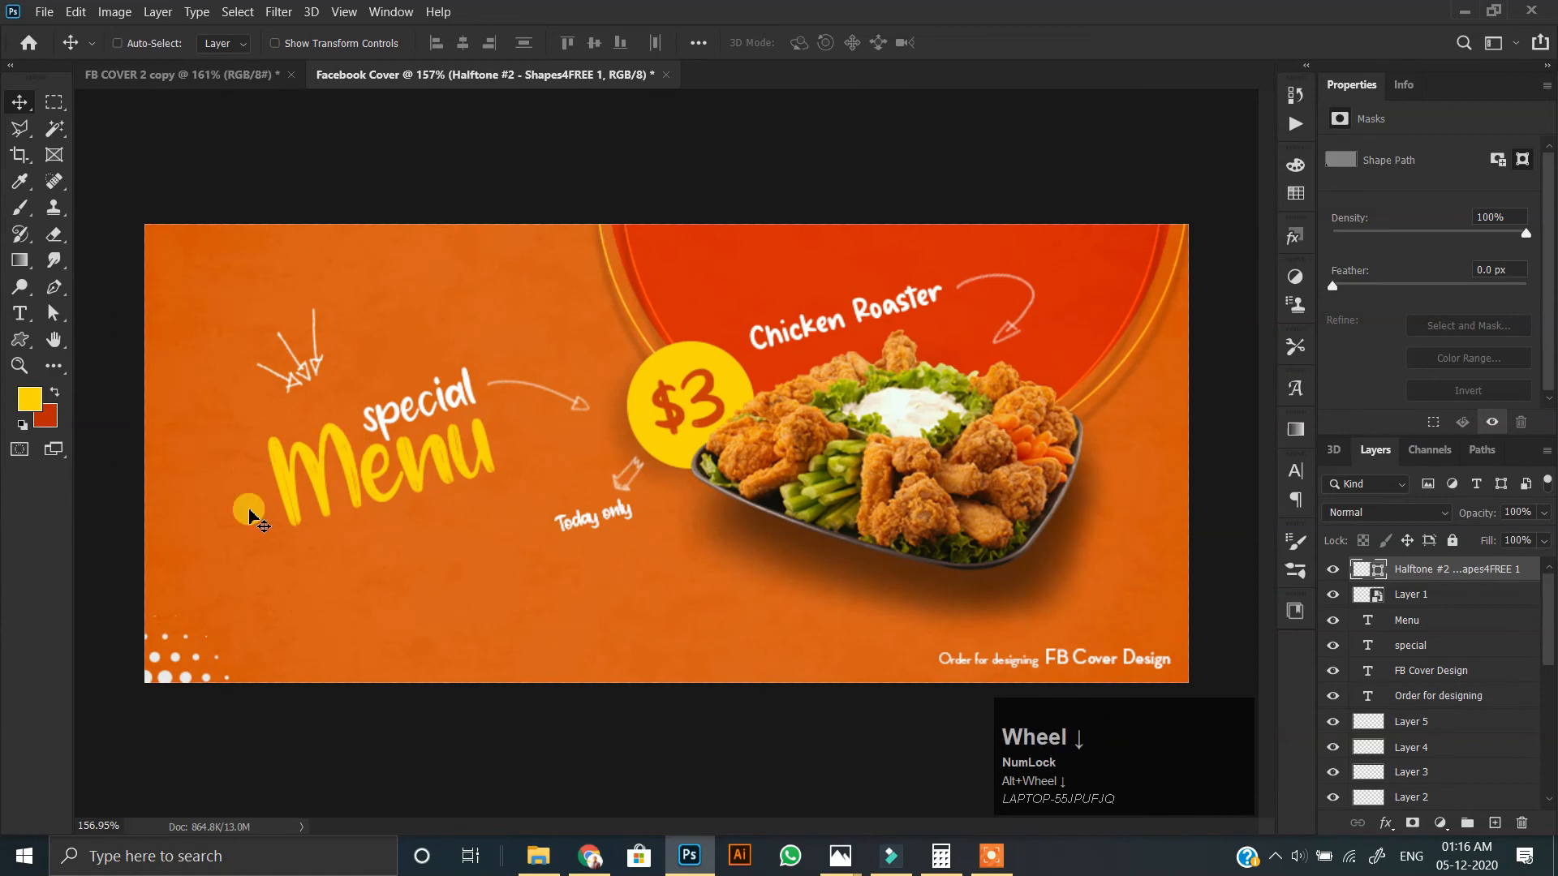
Select the "special" and "Menu" text layers together and move them slightly upward.
scroll(491, 514, up, 2)
scroll(392, 511, down, 1)
ctrl+click(362, 416)
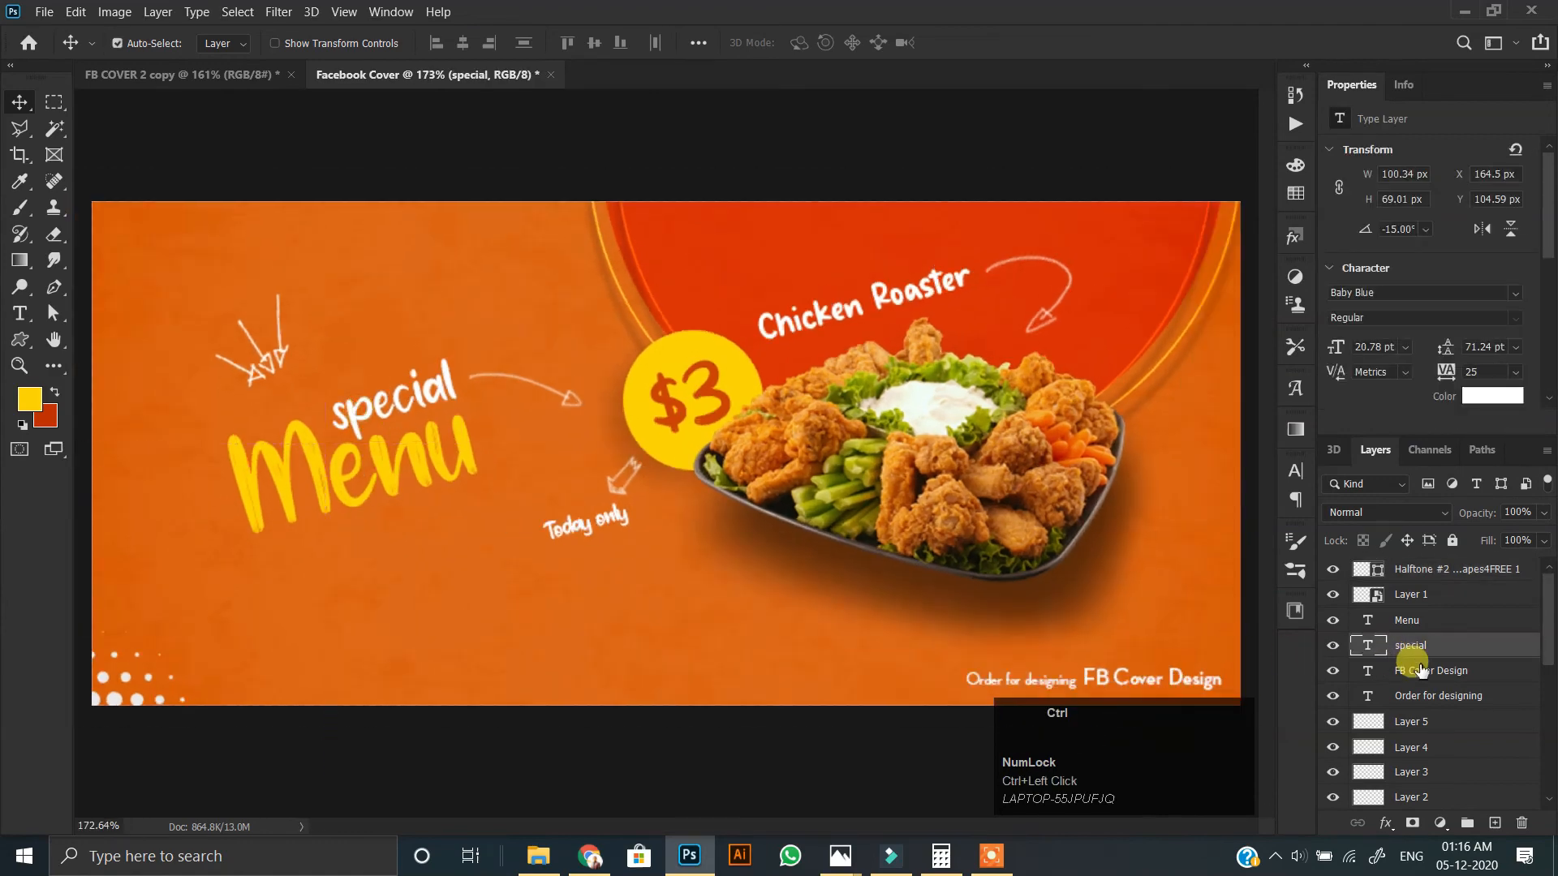
shift+click(1412, 622)
drag(297, 457, 301, 442)
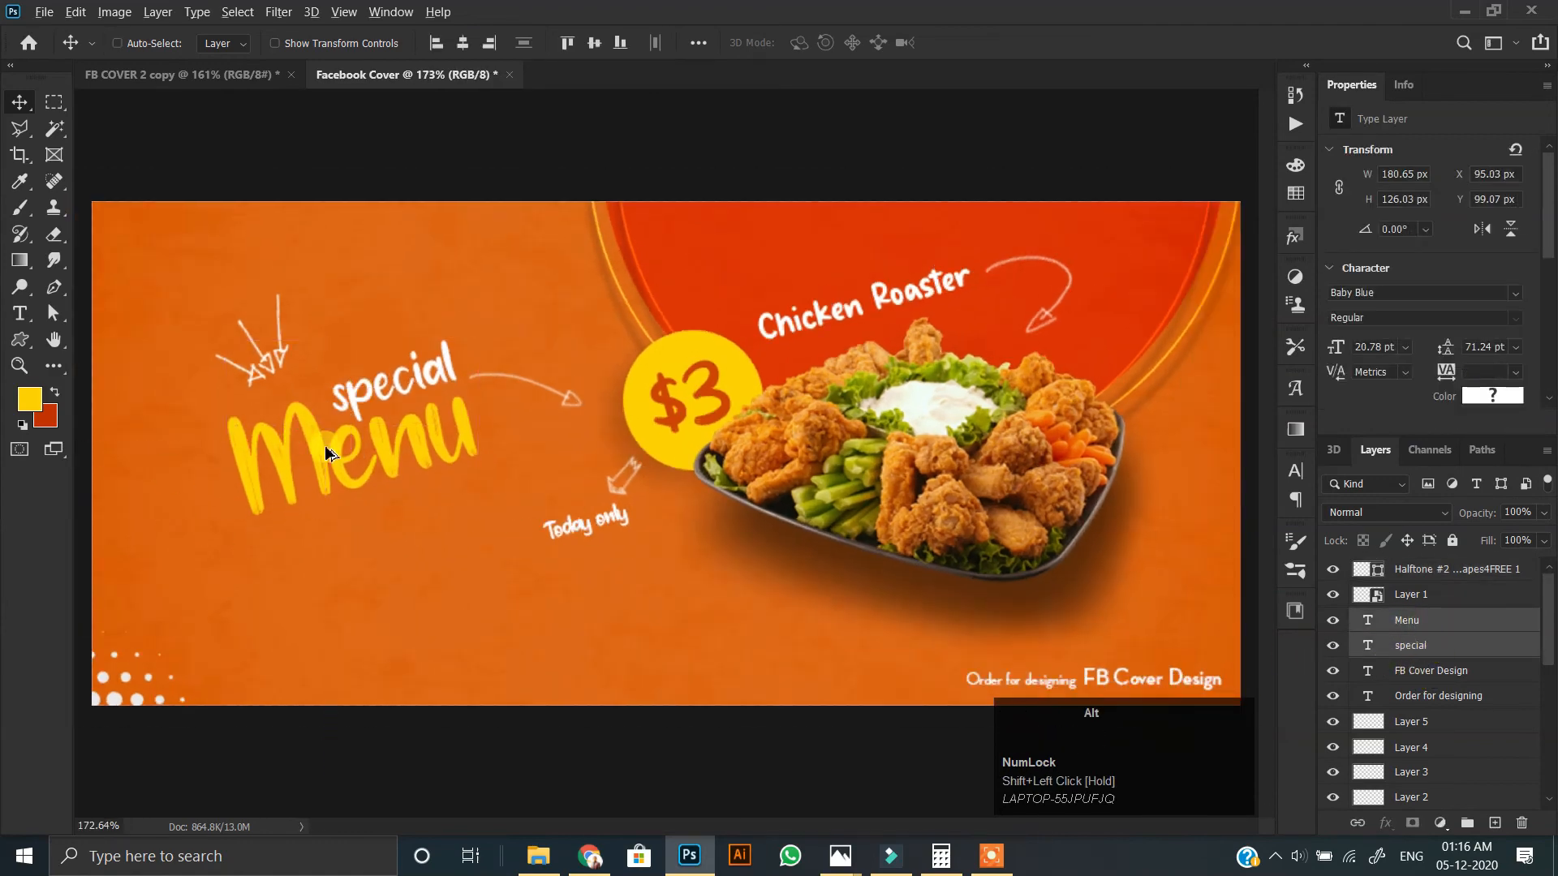
scroll(326, 443, down, 1)
scroll(556, 522, up, 1)
scroll(543, 542, down, 1)
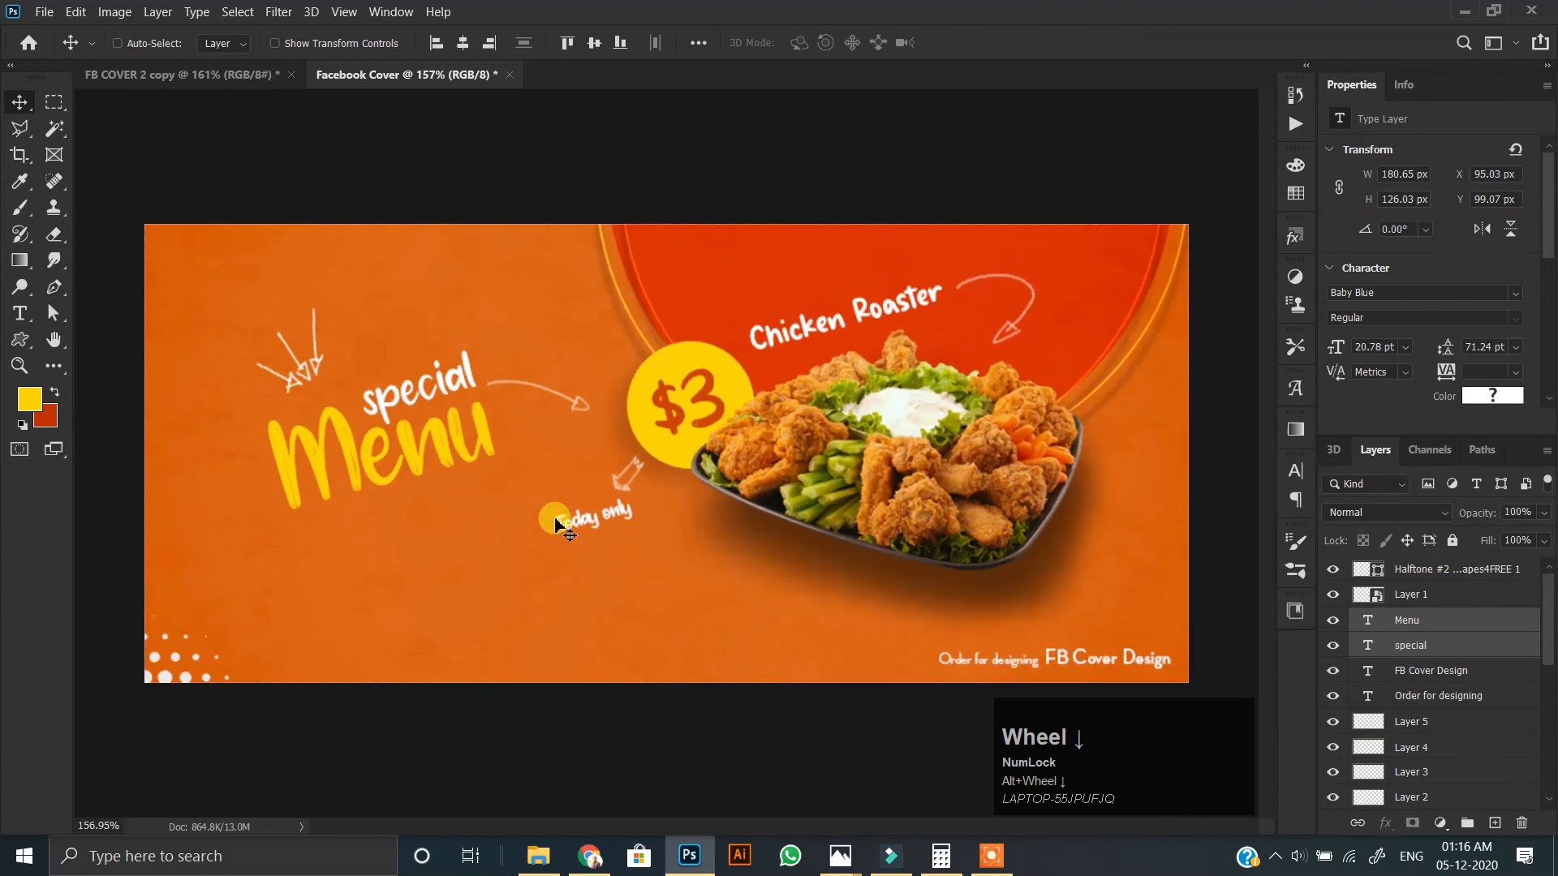